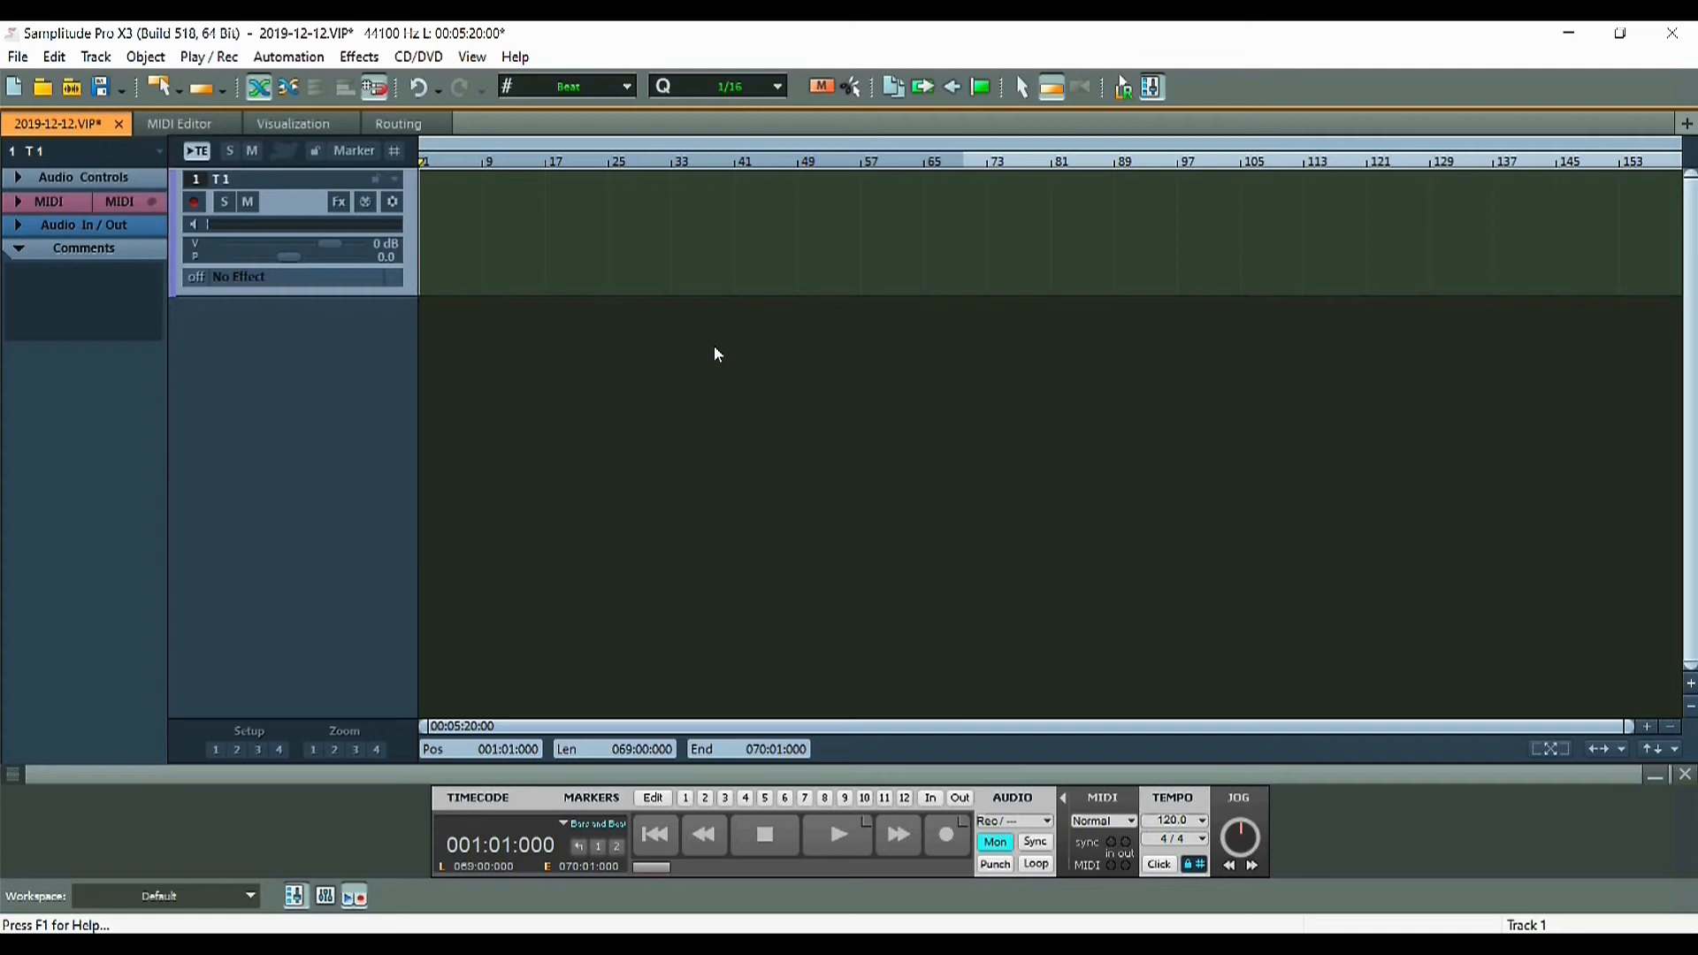
# Browse the mixer configuration and system audio option pages without making changes
pyautogui.doubleClick(716, 355)
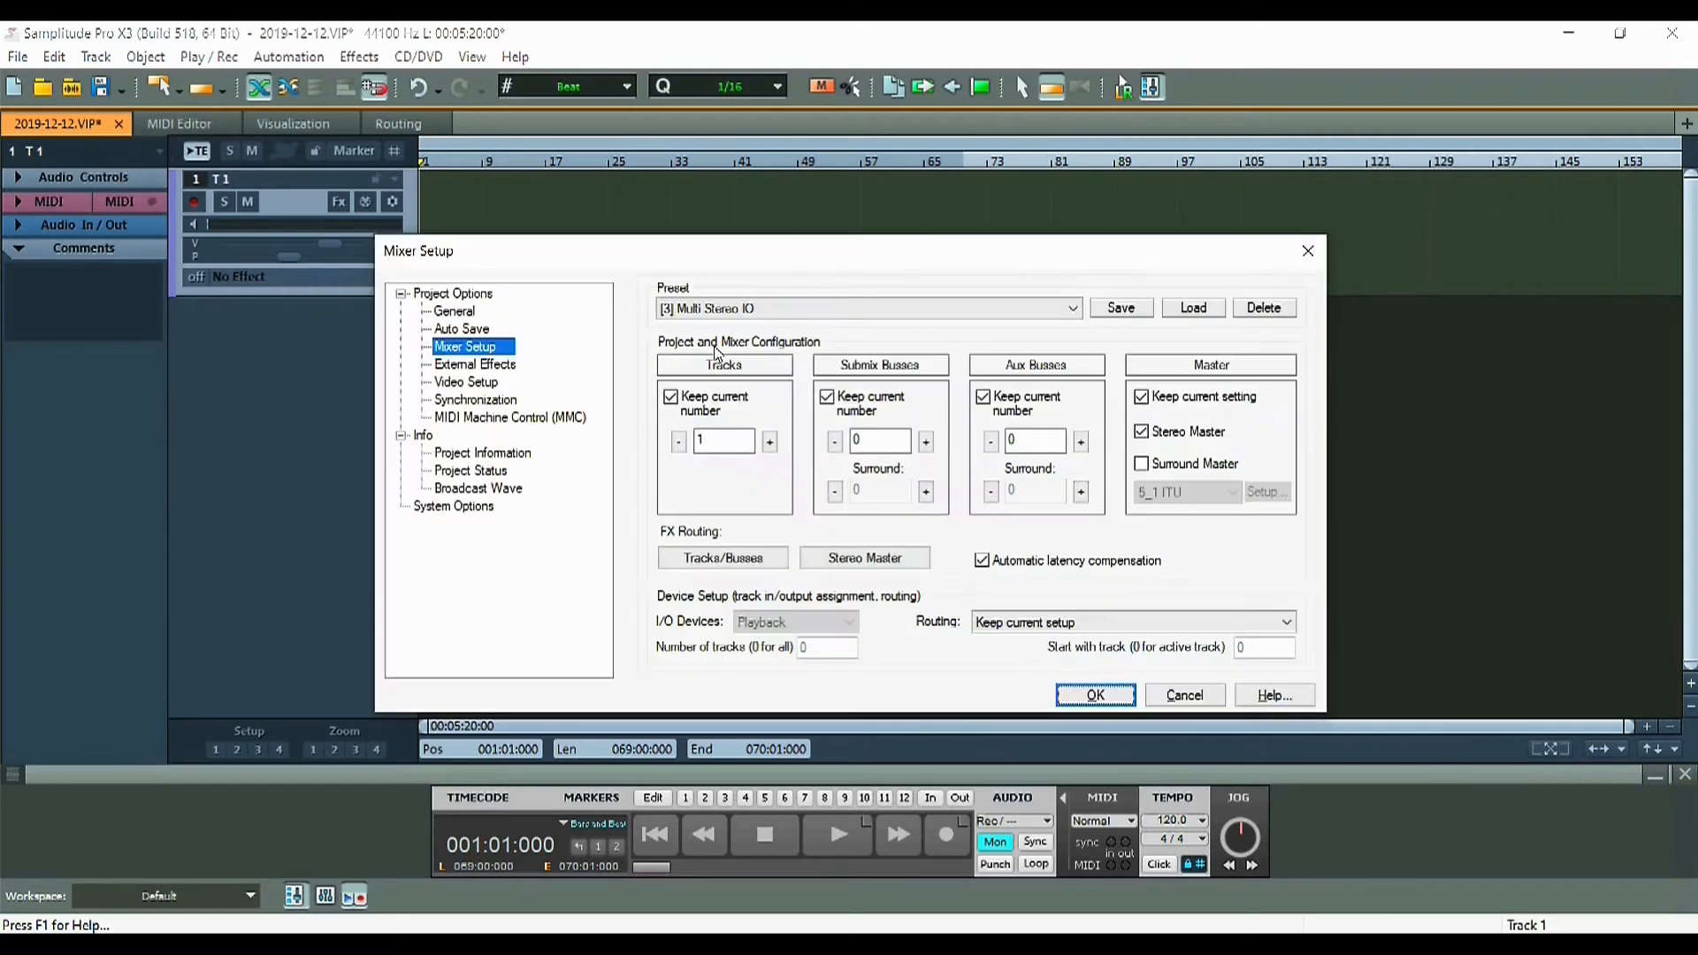
pyautogui.click(1095, 695)
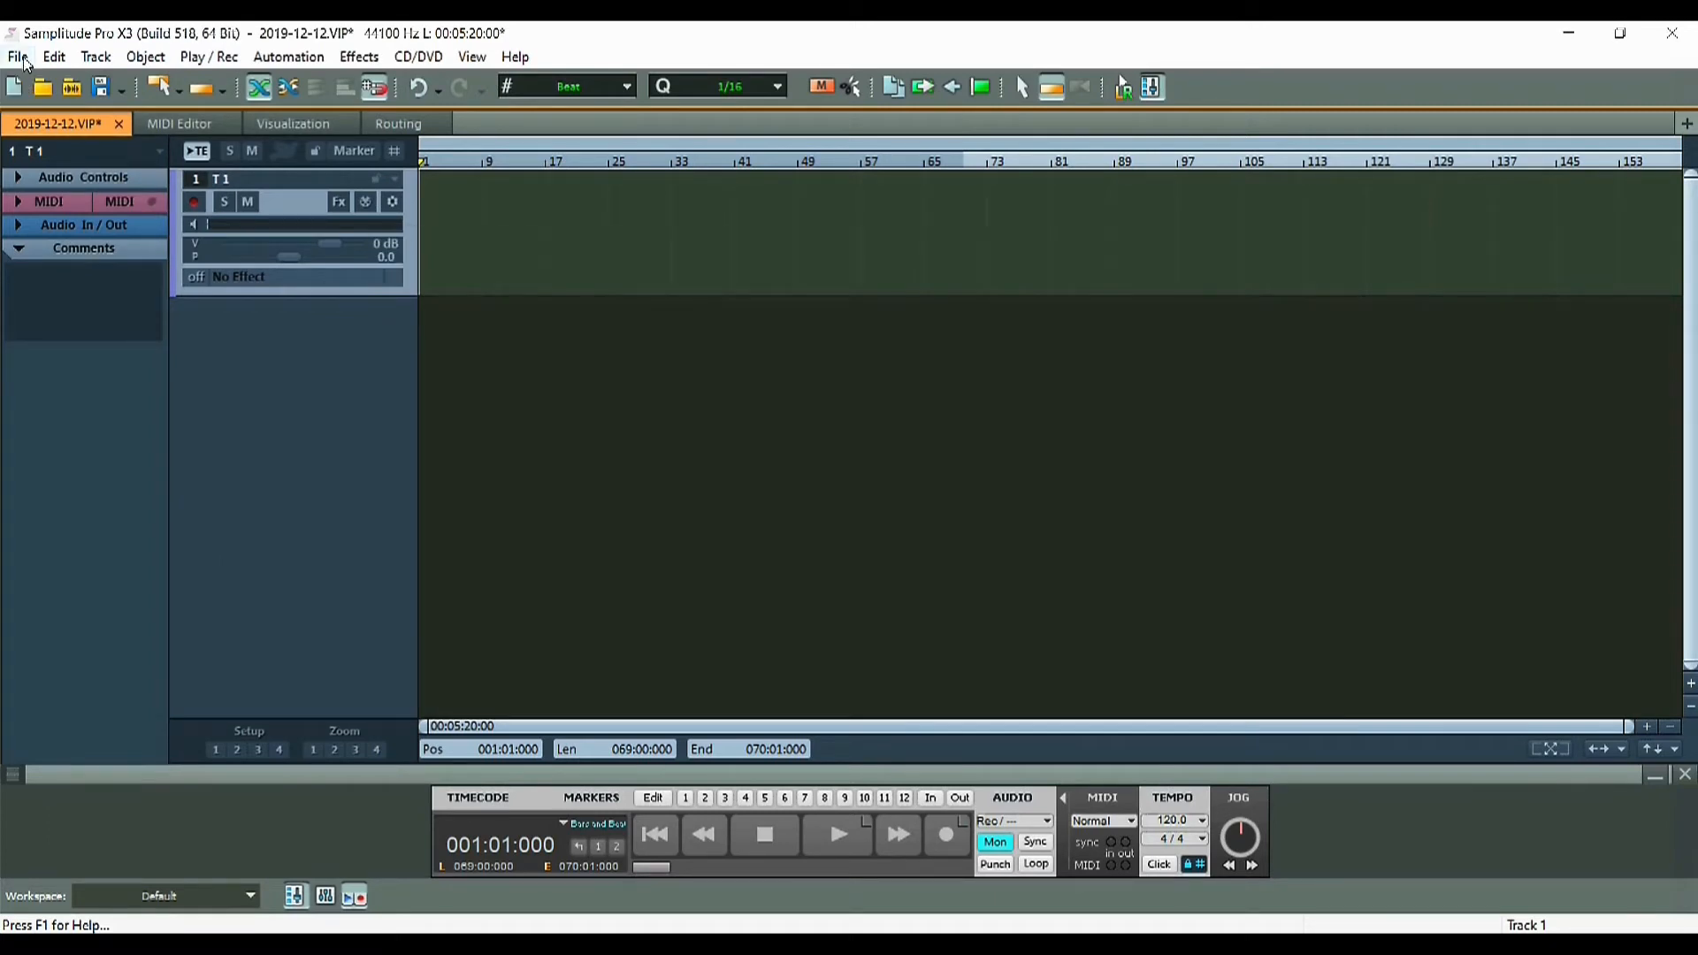
pyautogui.click(18, 57)
pyautogui.moveTo(62, 601)
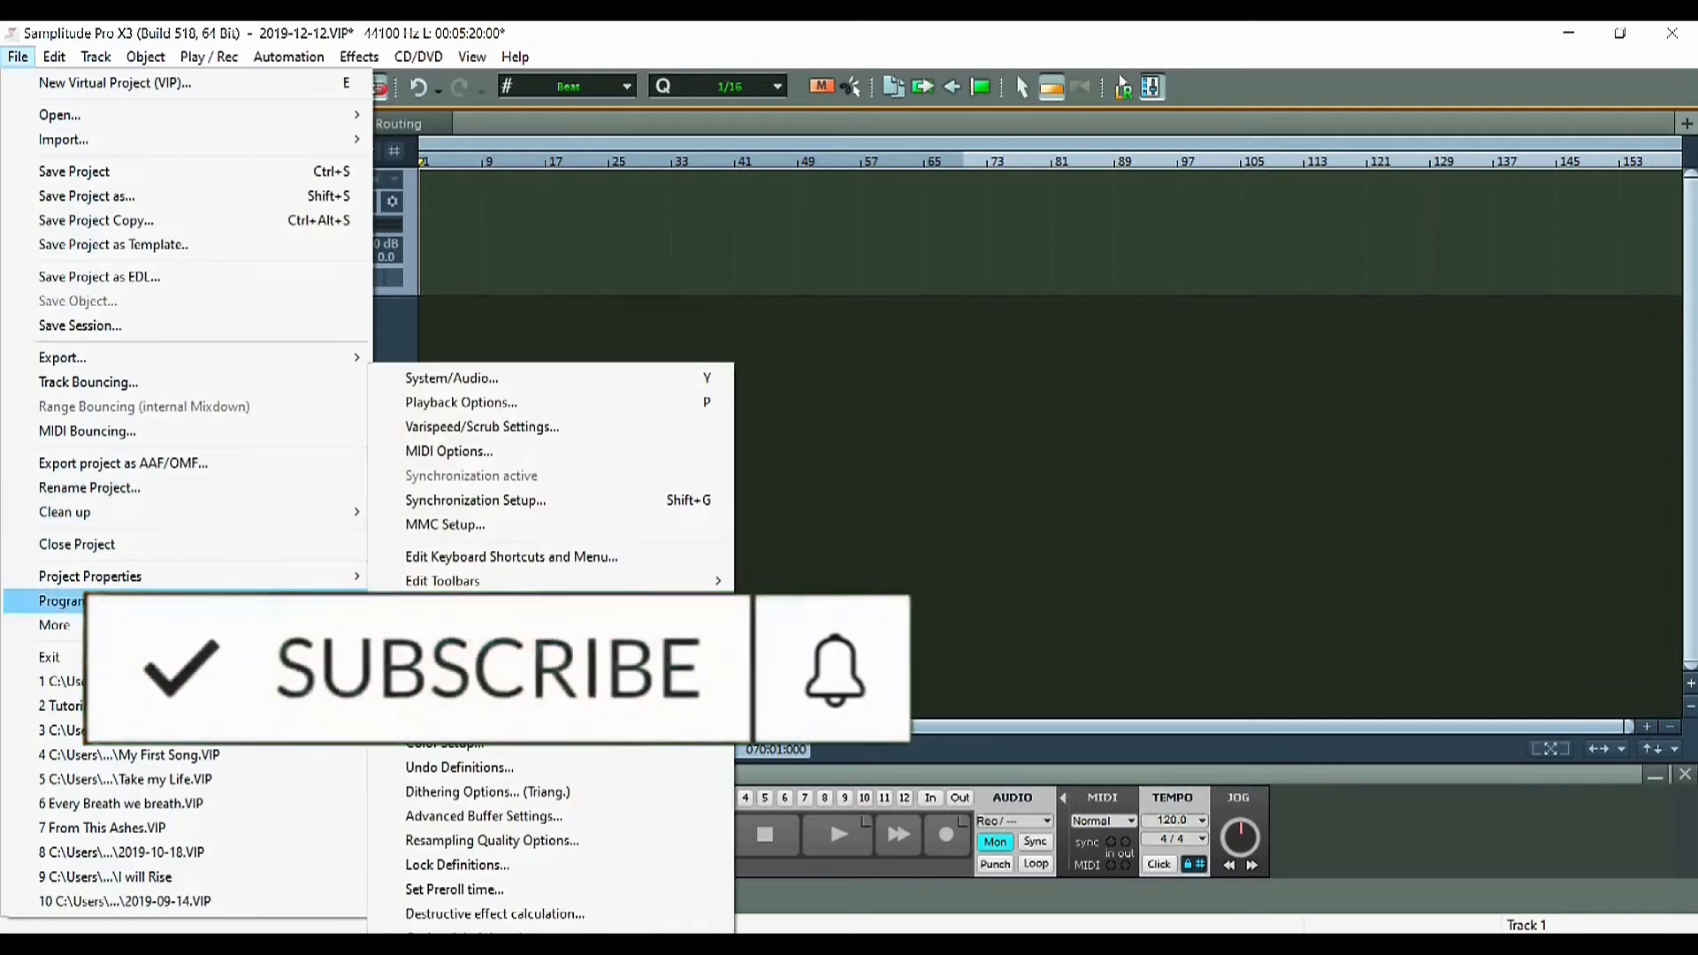
pyautogui.click(460, 378)
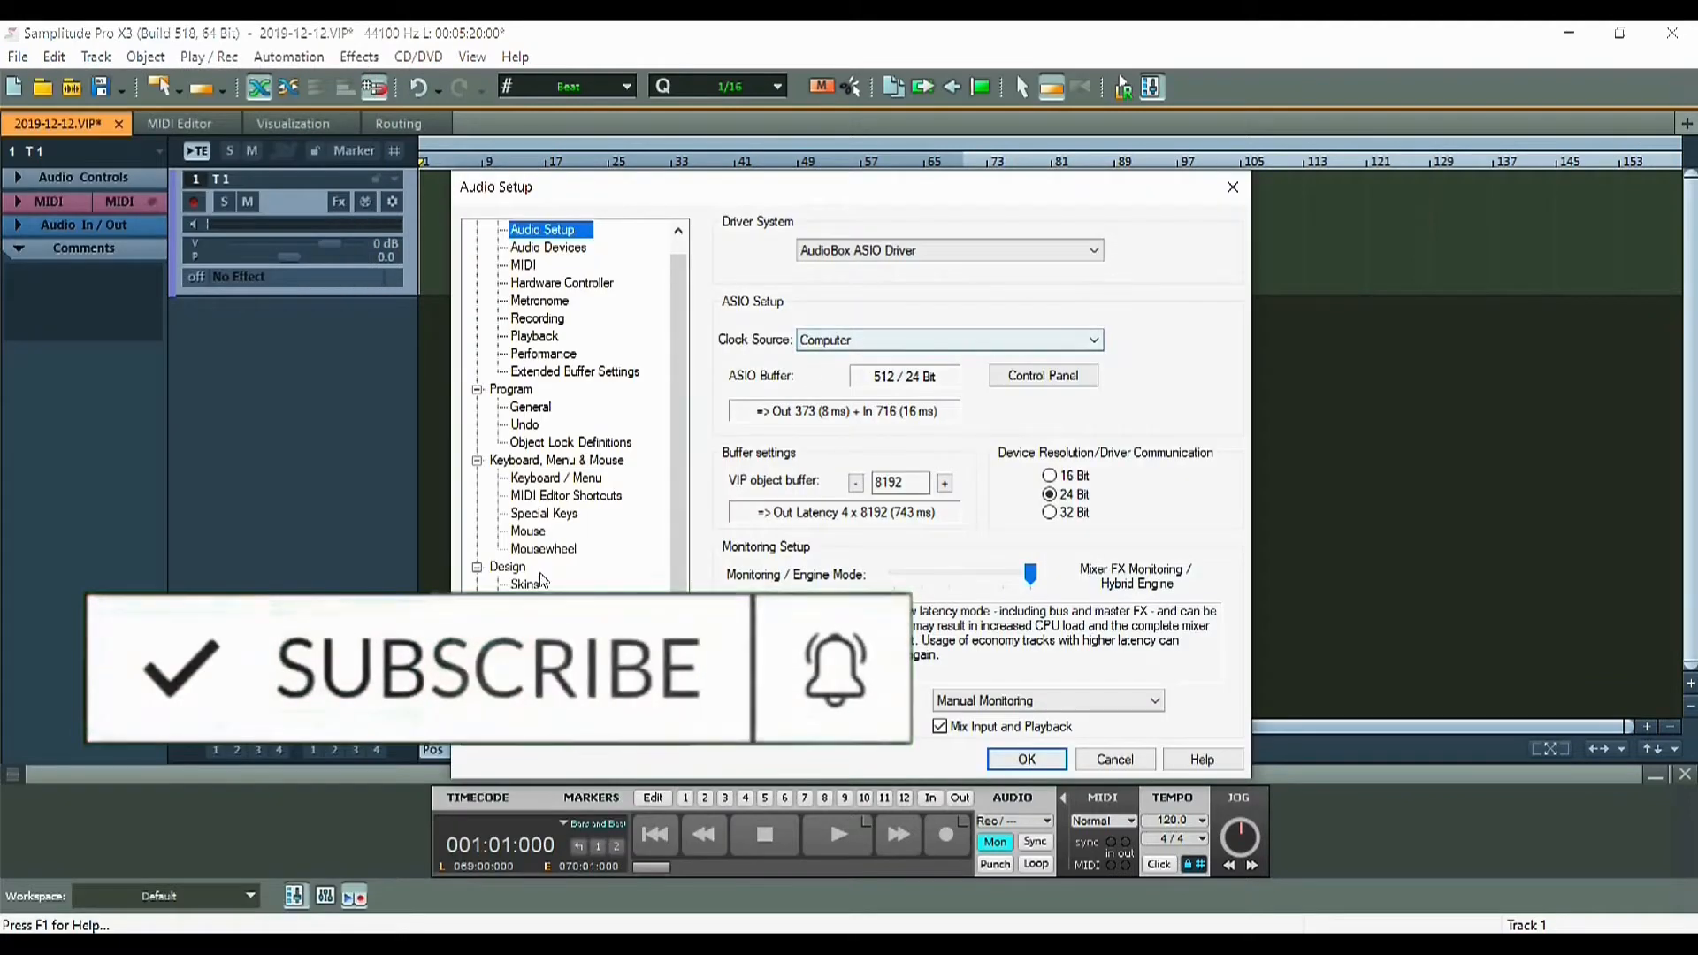
pyautogui.scroll(-1, 542, 581)
pyautogui.click(534, 724)
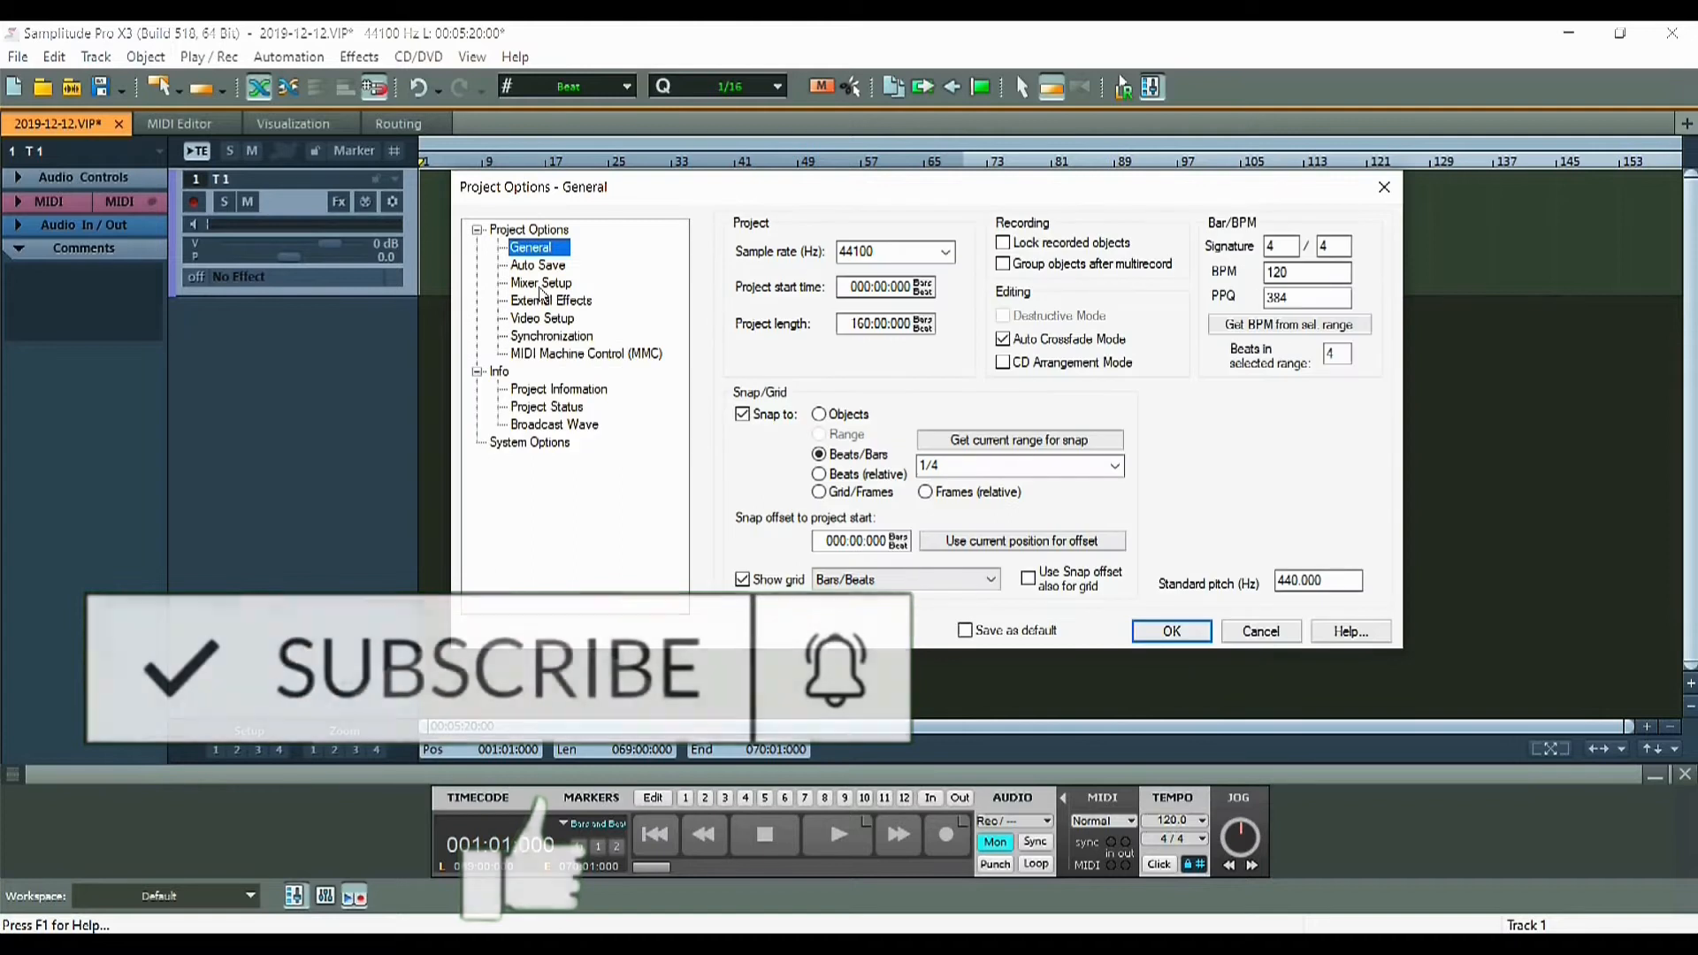
pyautogui.click(541, 287)
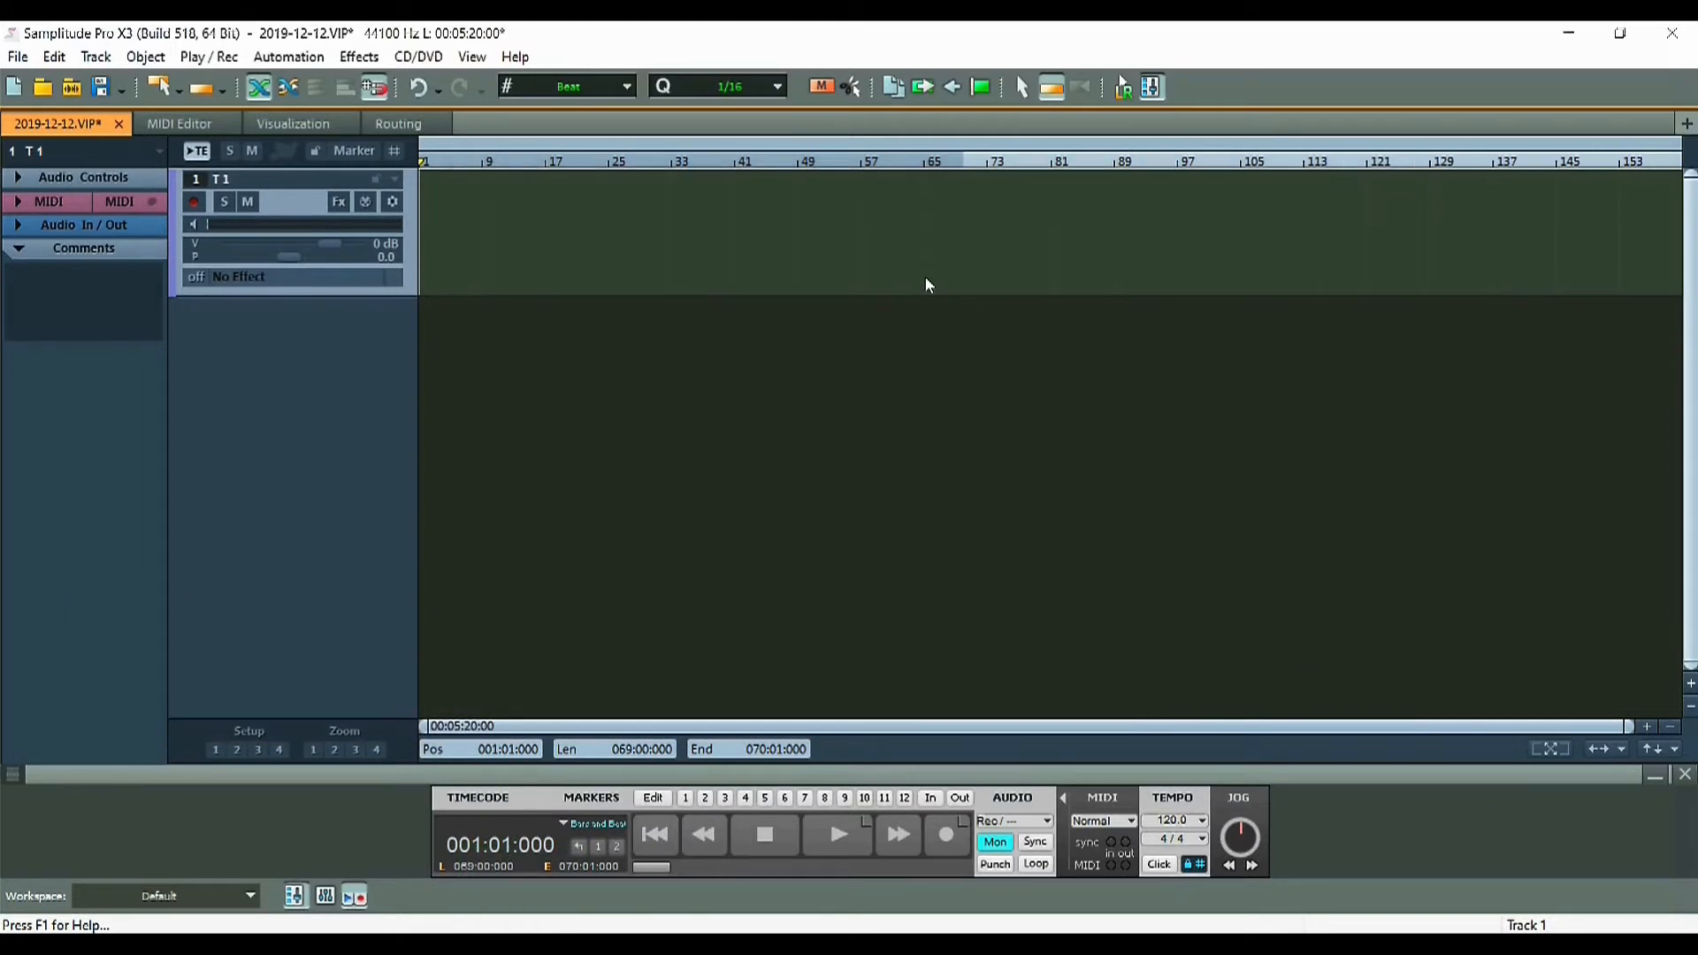
# Reach the audio settings with Y and the mixer configuration with I, then close them
pyautogui.press('y')
pyautogui.scroll(-1, 572, 580)
pyautogui.click(532, 711)
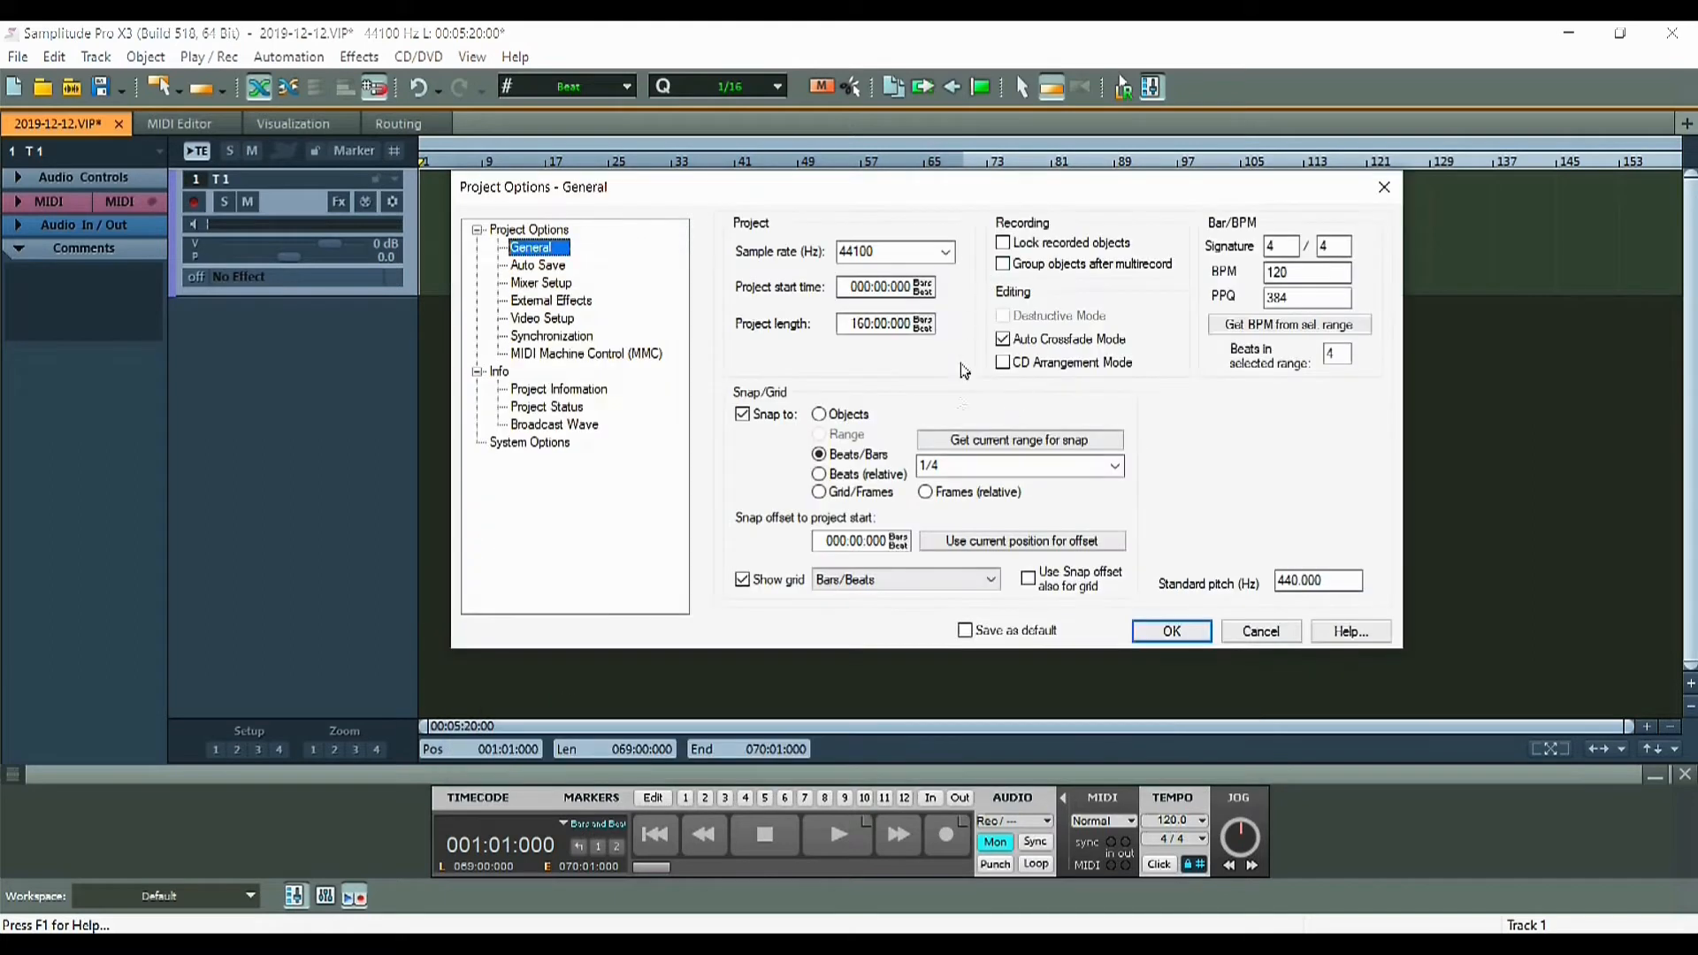
pyautogui.click(541, 283)
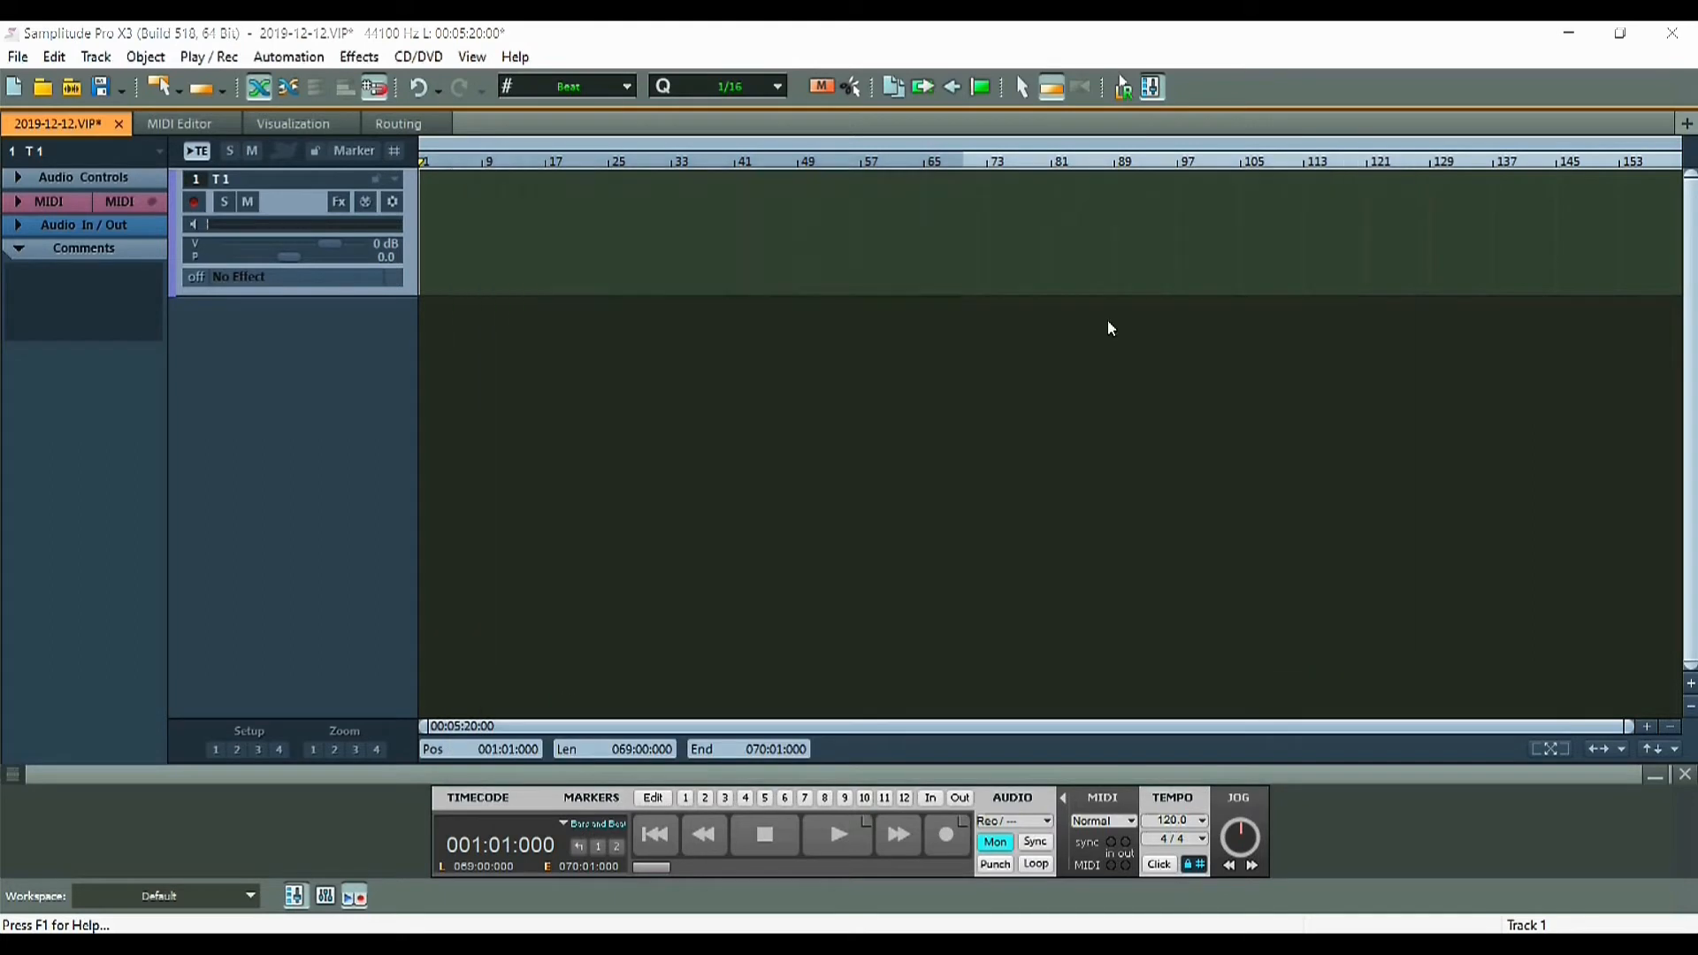
pyautogui.press('i')
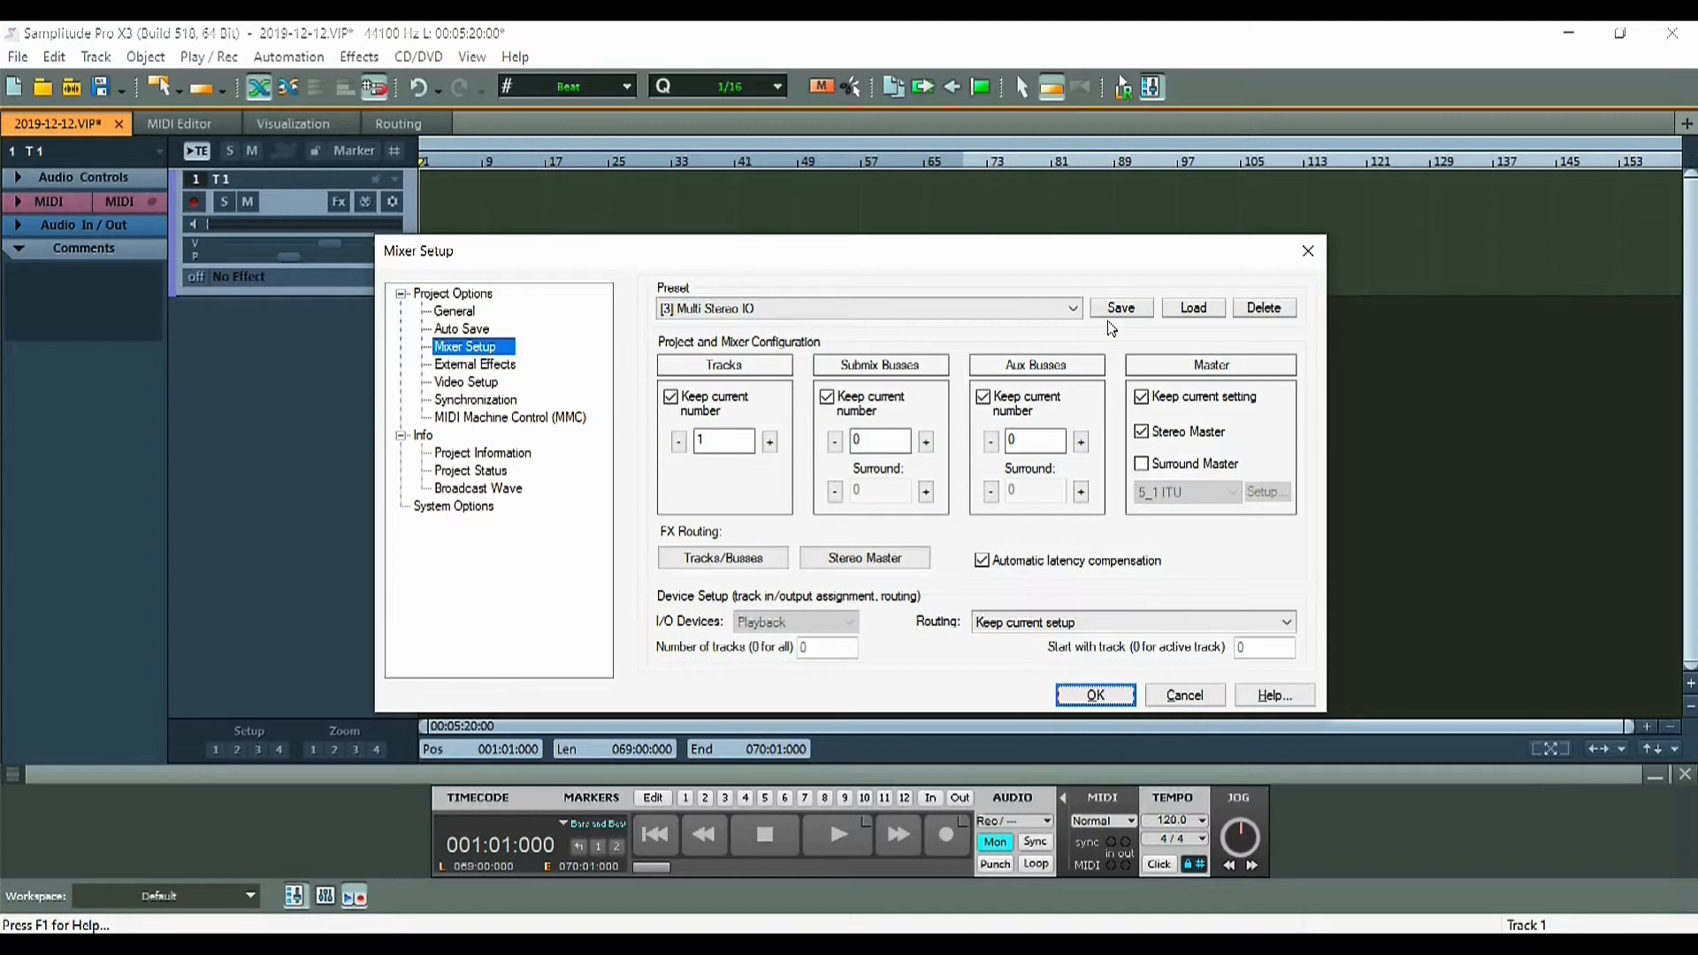
pyautogui.click(1308, 251)
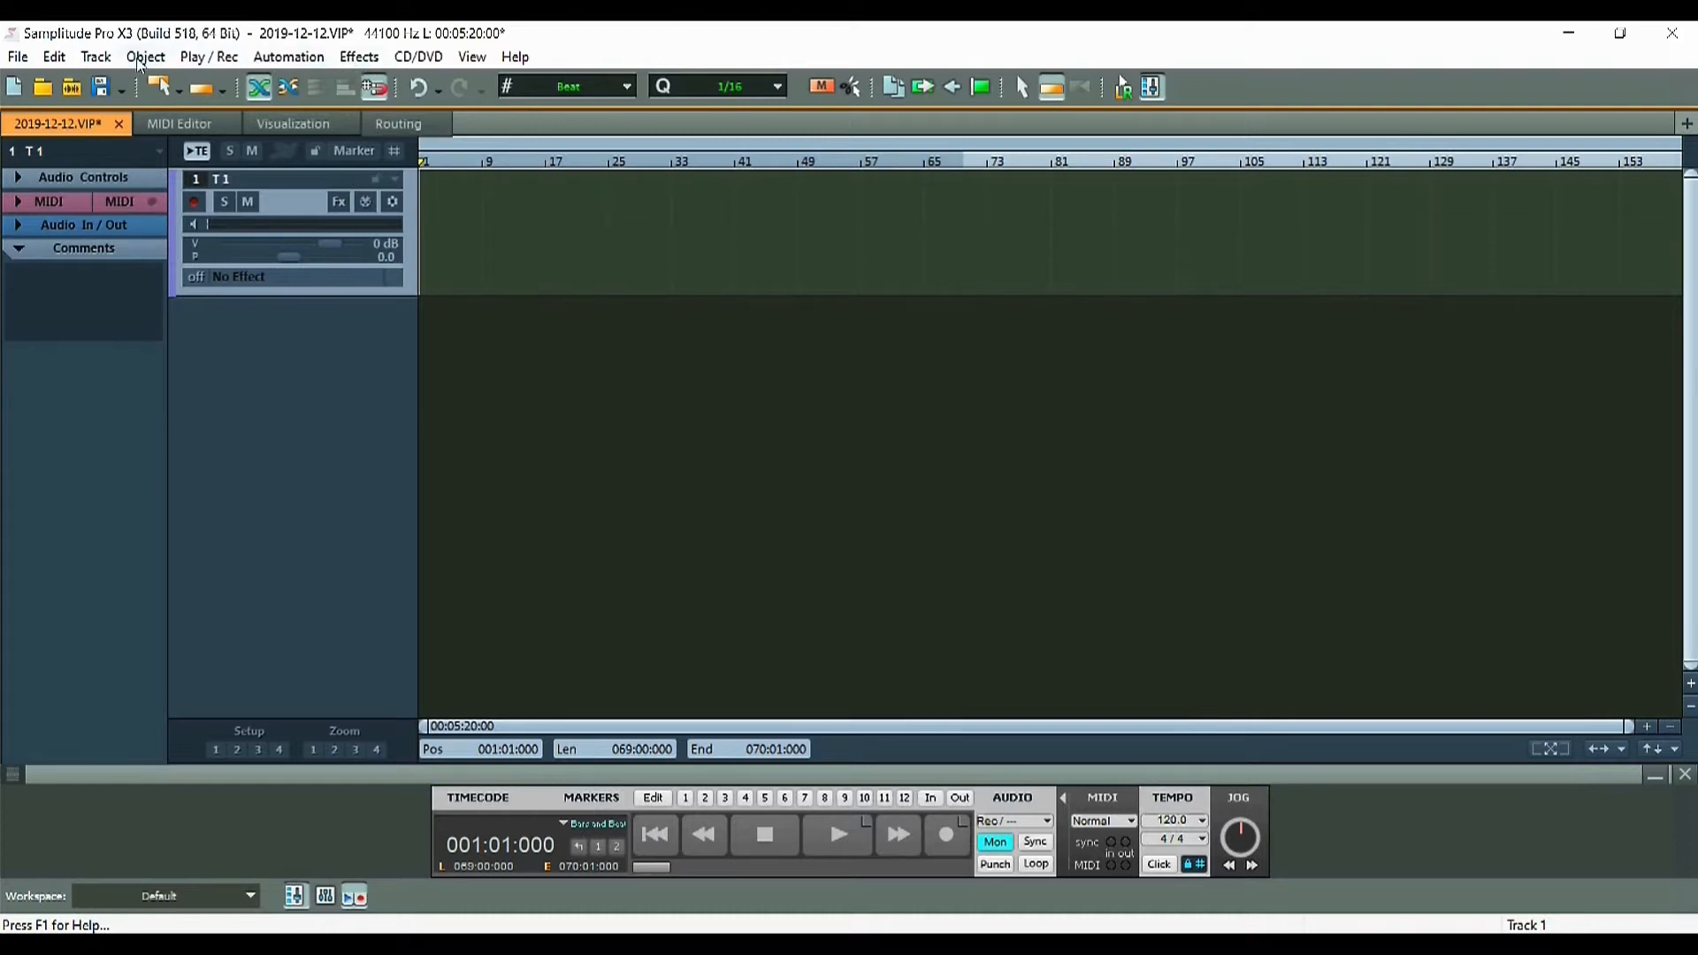
# Start adding 10 tracks from the Track menu, then cancel
pyautogui.click(95, 56)
pyautogui.moveTo(122, 88)
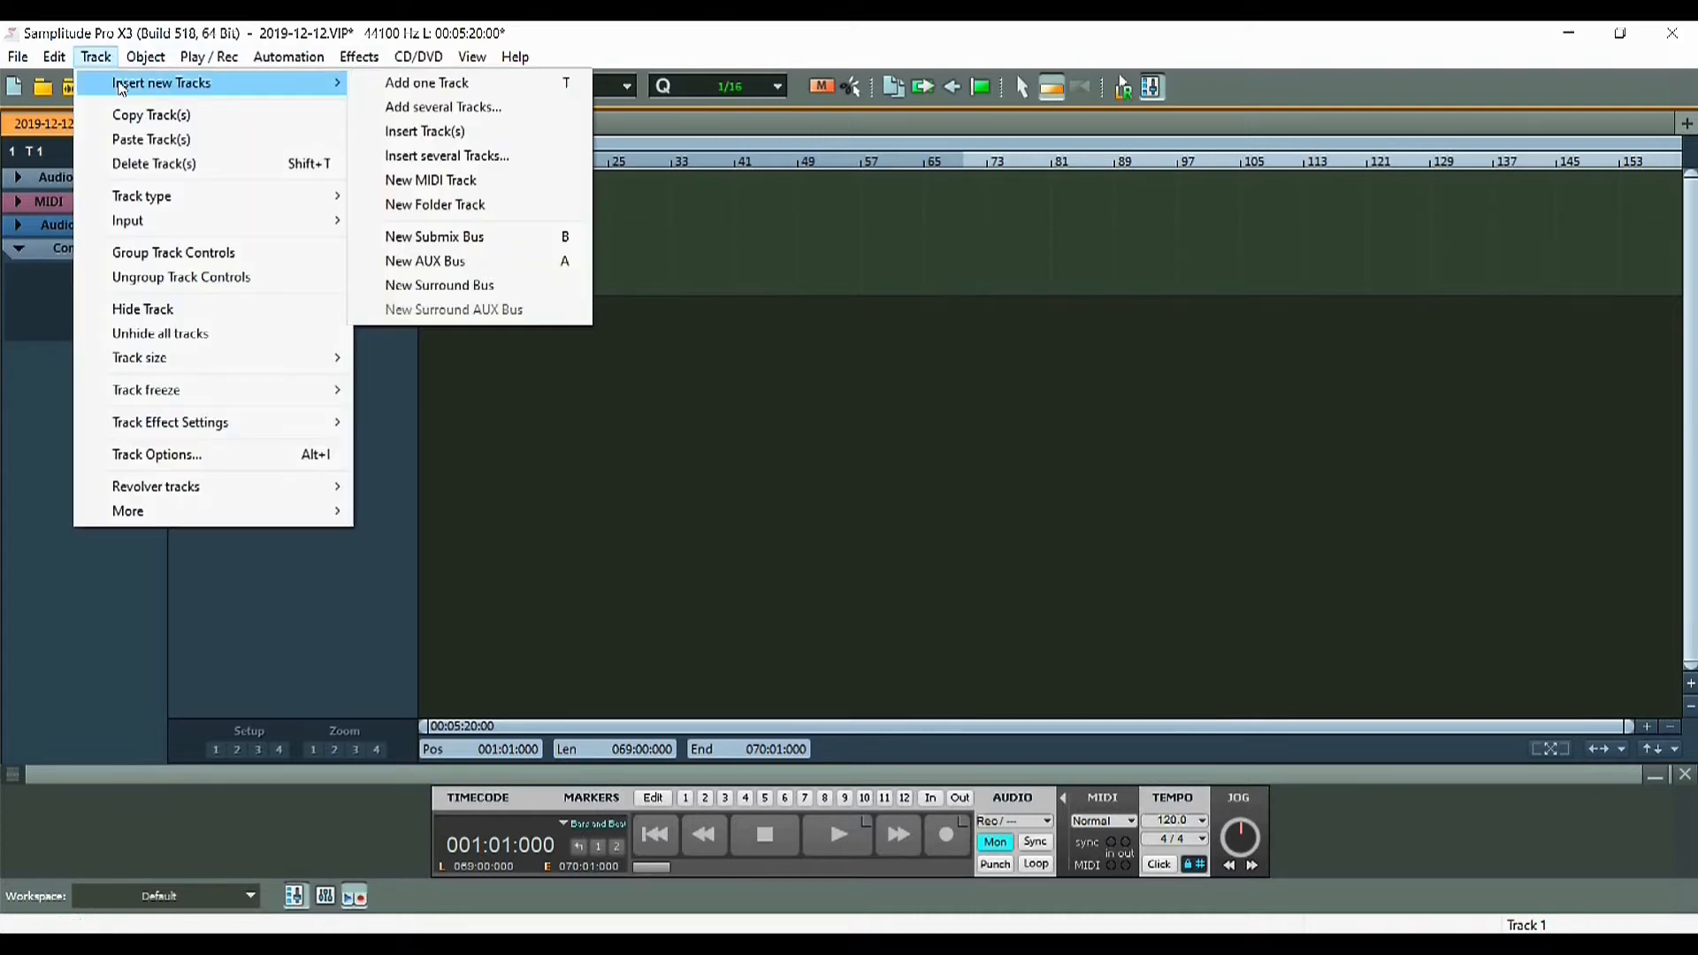
pyautogui.click(444, 107)
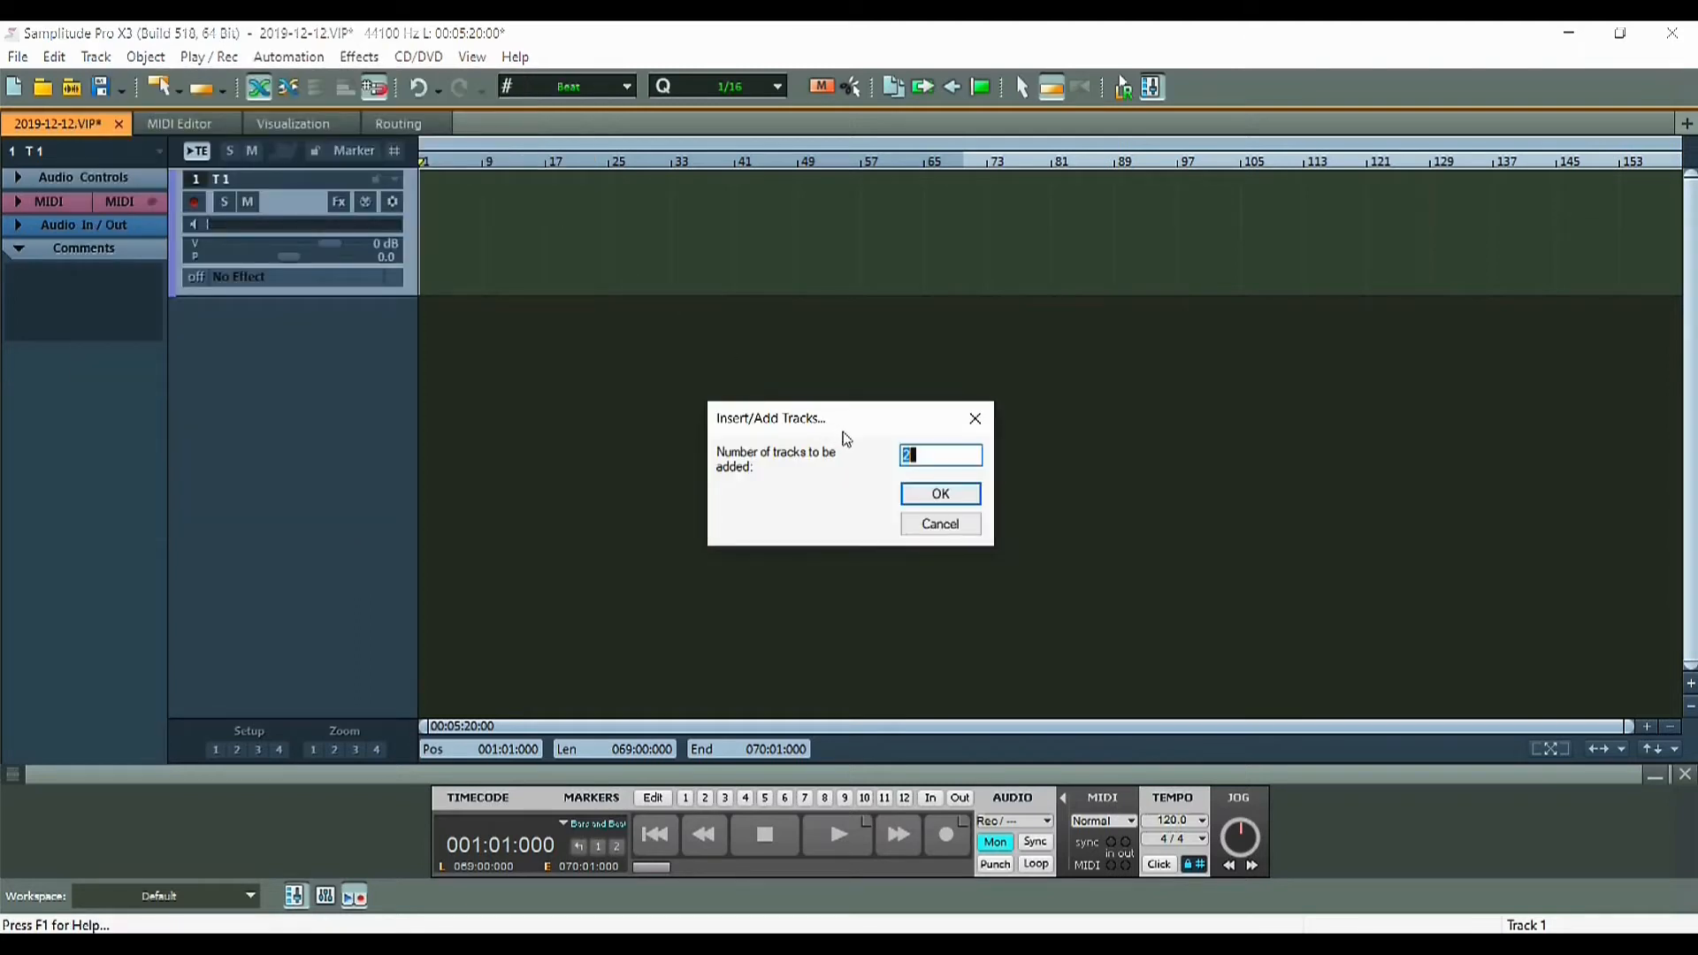
pyautogui.write('10')
pyautogui.click(920, 520)
# Add an AUX bus from the empty-area context menu, then delete the new AUX 1 track
pyautogui.click(95, 57)
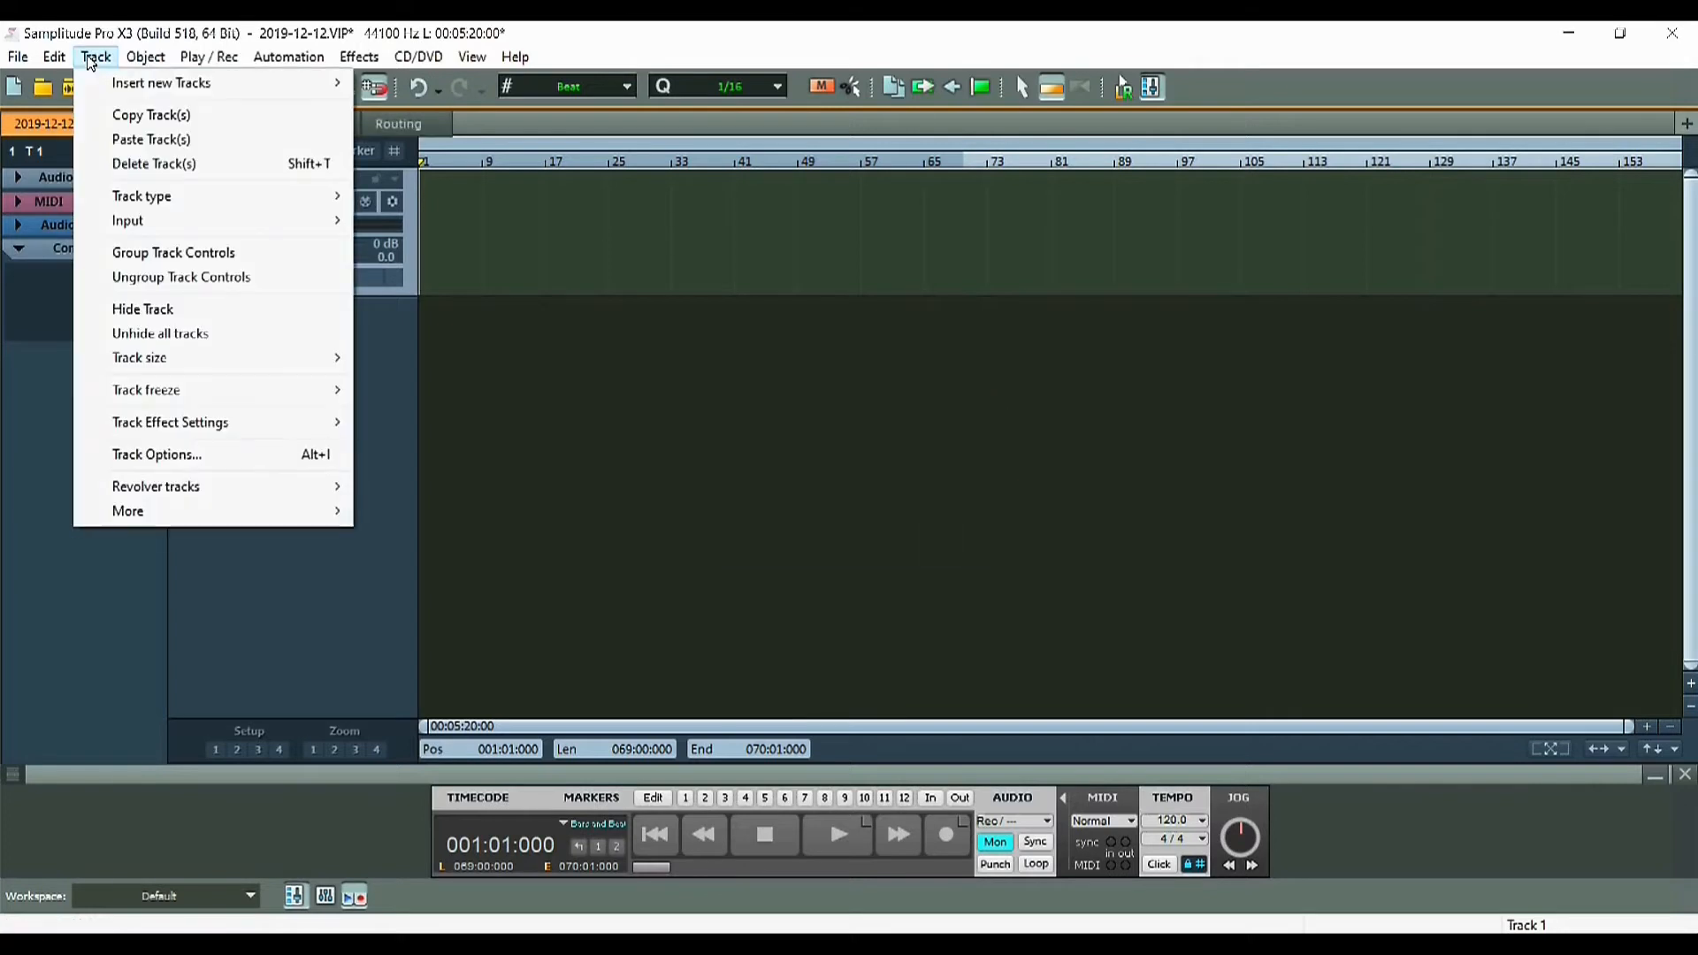
pyautogui.moveTo(151, 89)
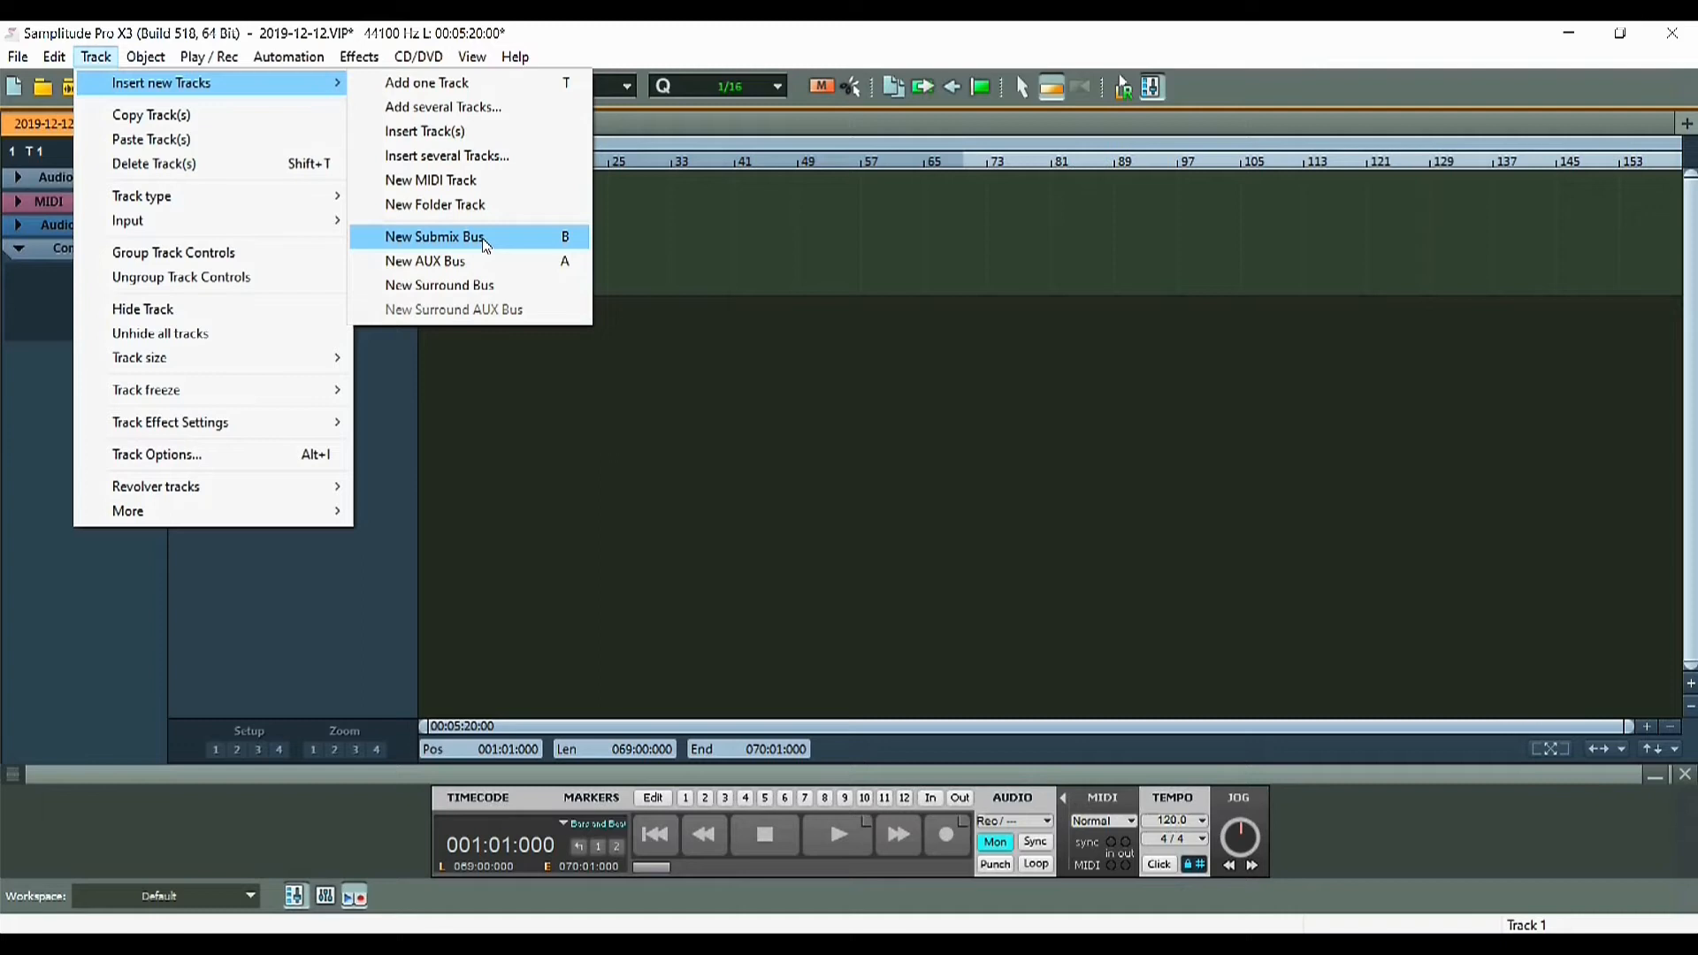
pyautogui.rightClick(323, 335)
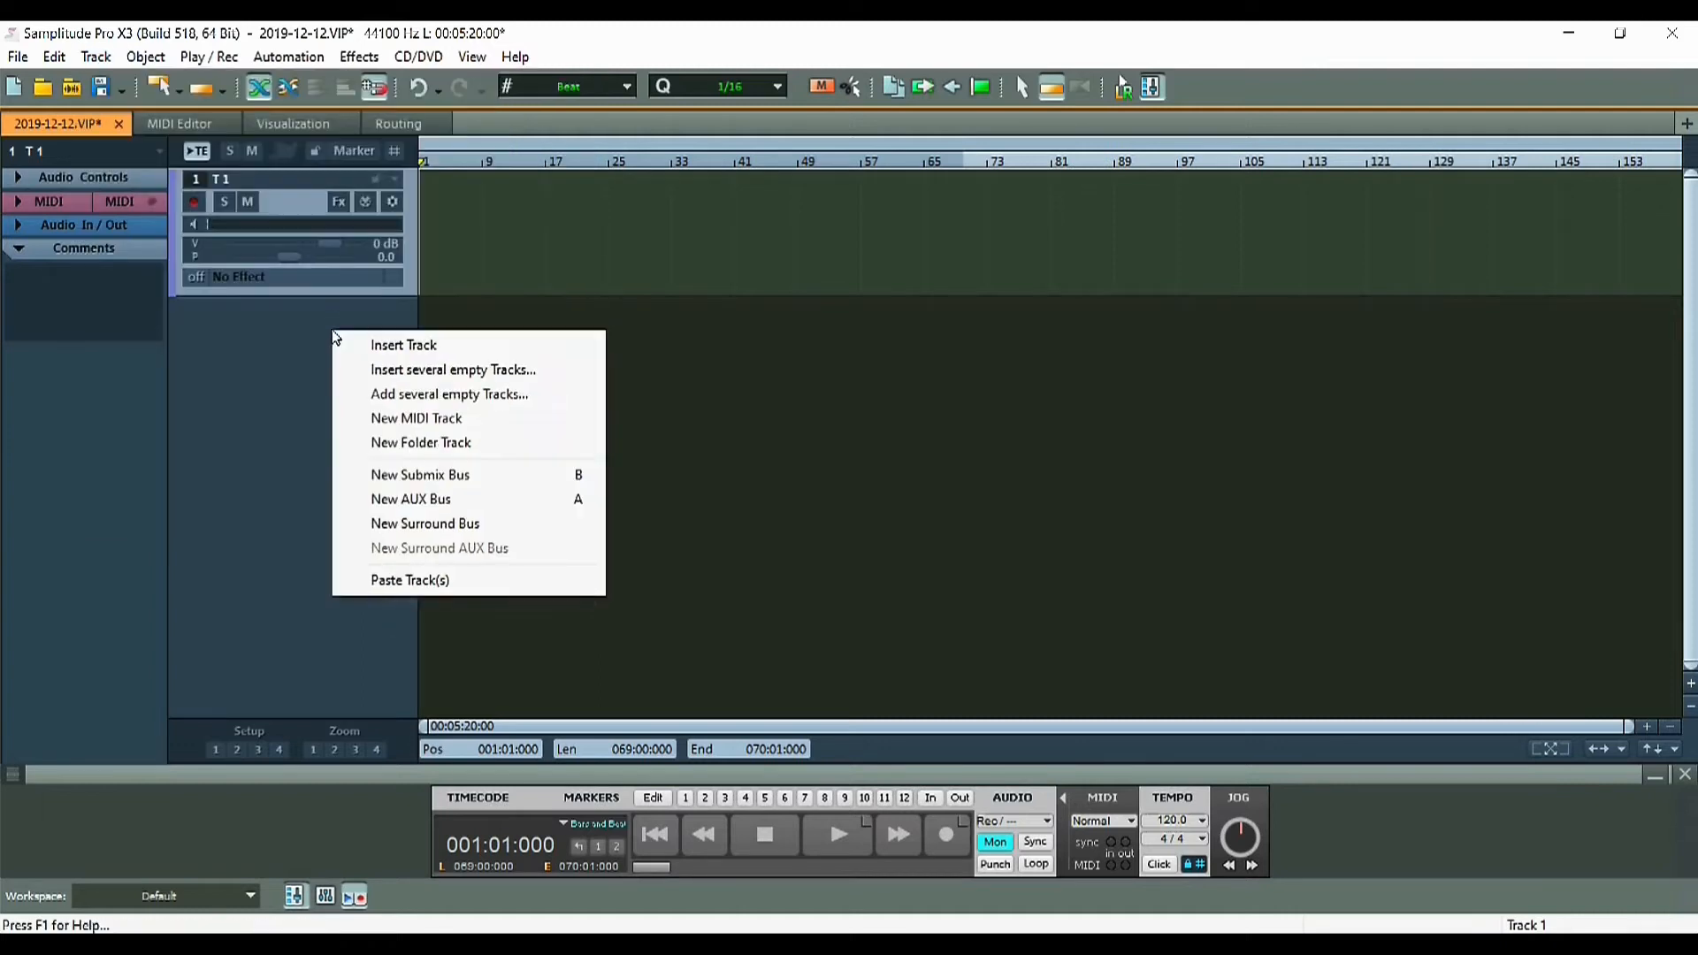
pyautogui.click(429, 498)
pyautogui.click(293, 334)
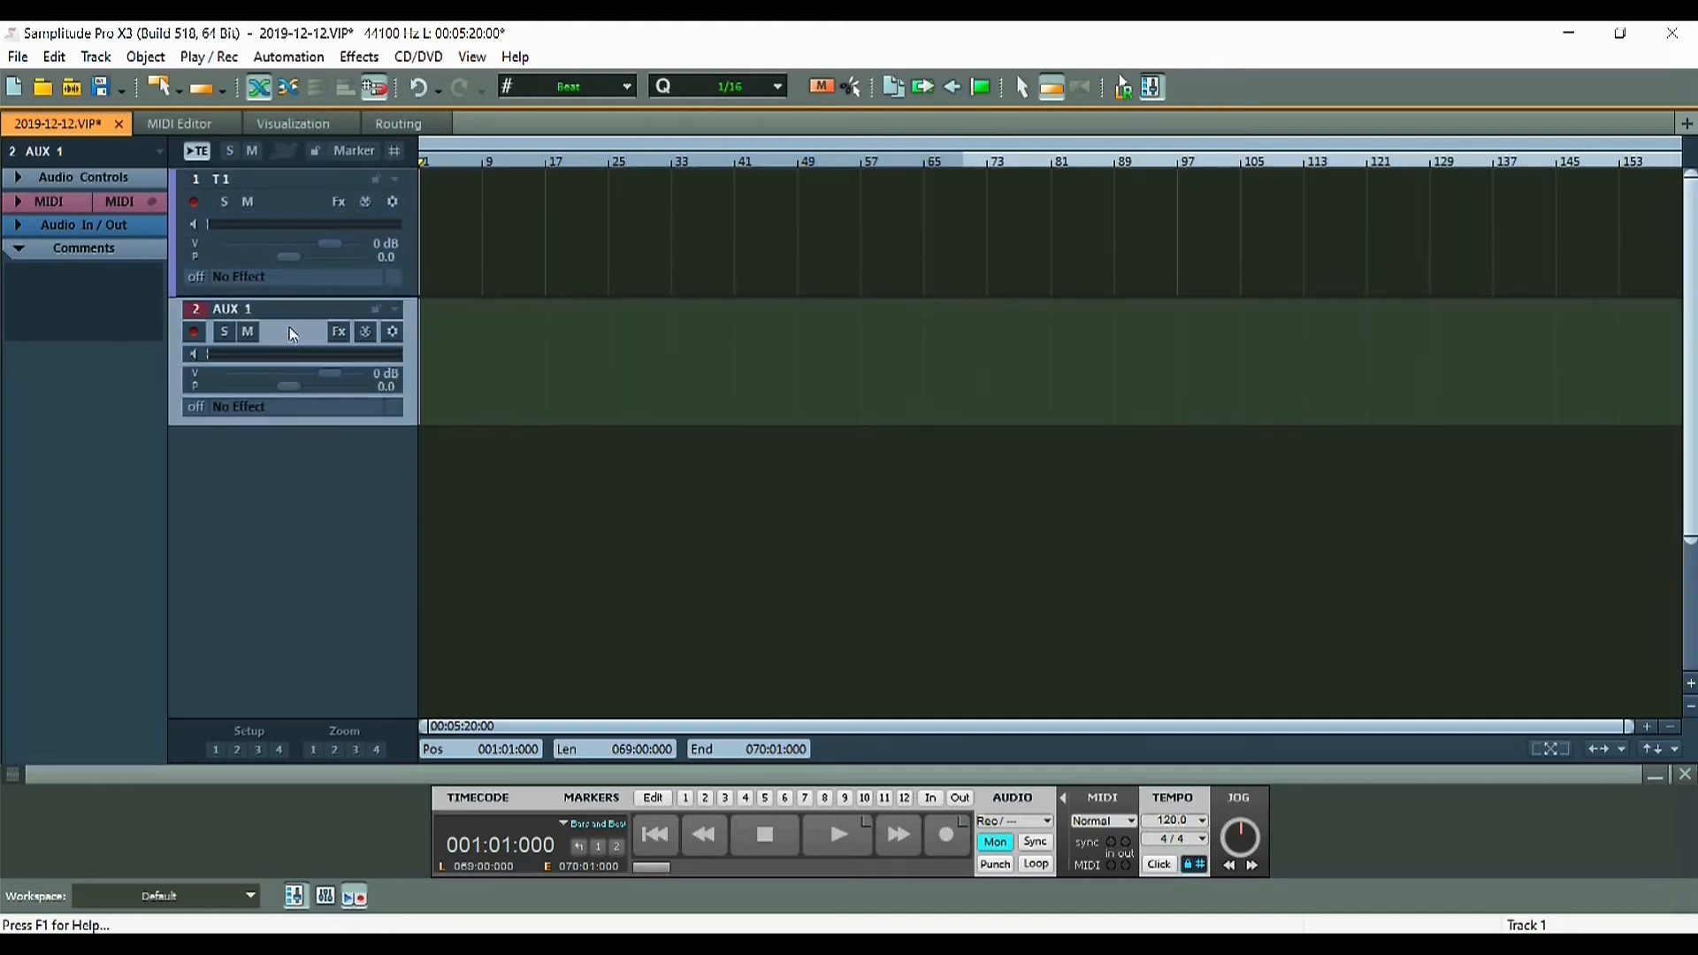
pyautogui.press('Delete')
# In Mixer Setup (Shift+M), set 8 tracks, 4 submix busses and 4 AUX busses
pyautogui.click(784, 280)
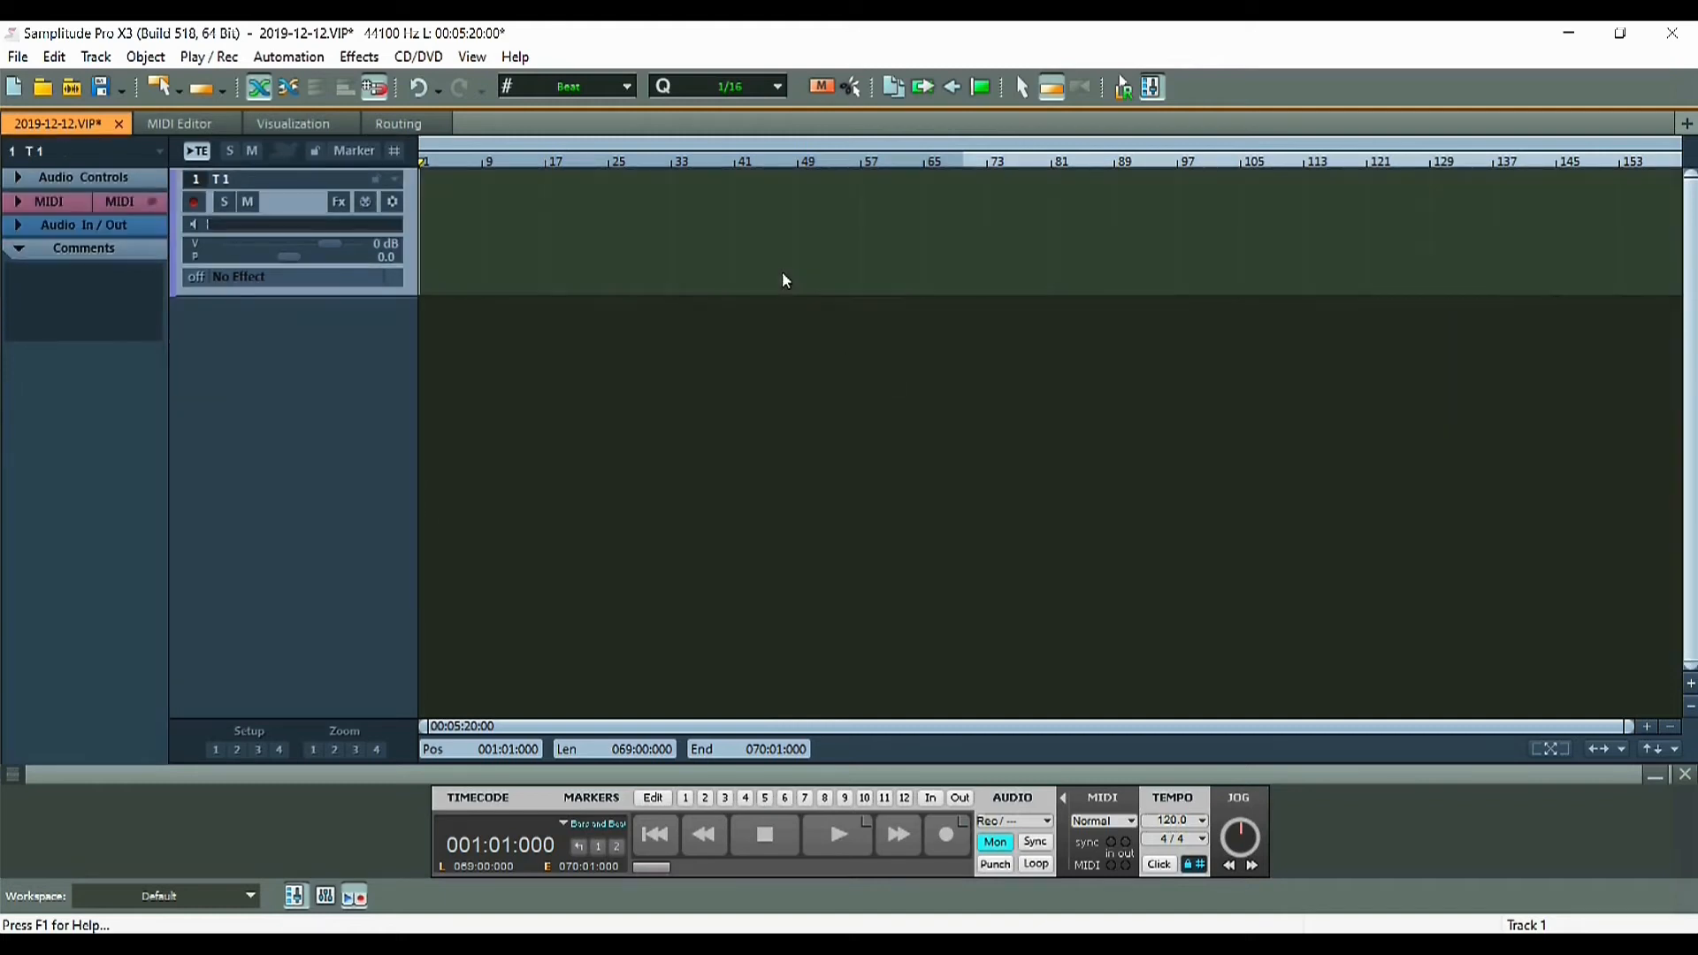
pyautogui.hotkey('shift', 'm')
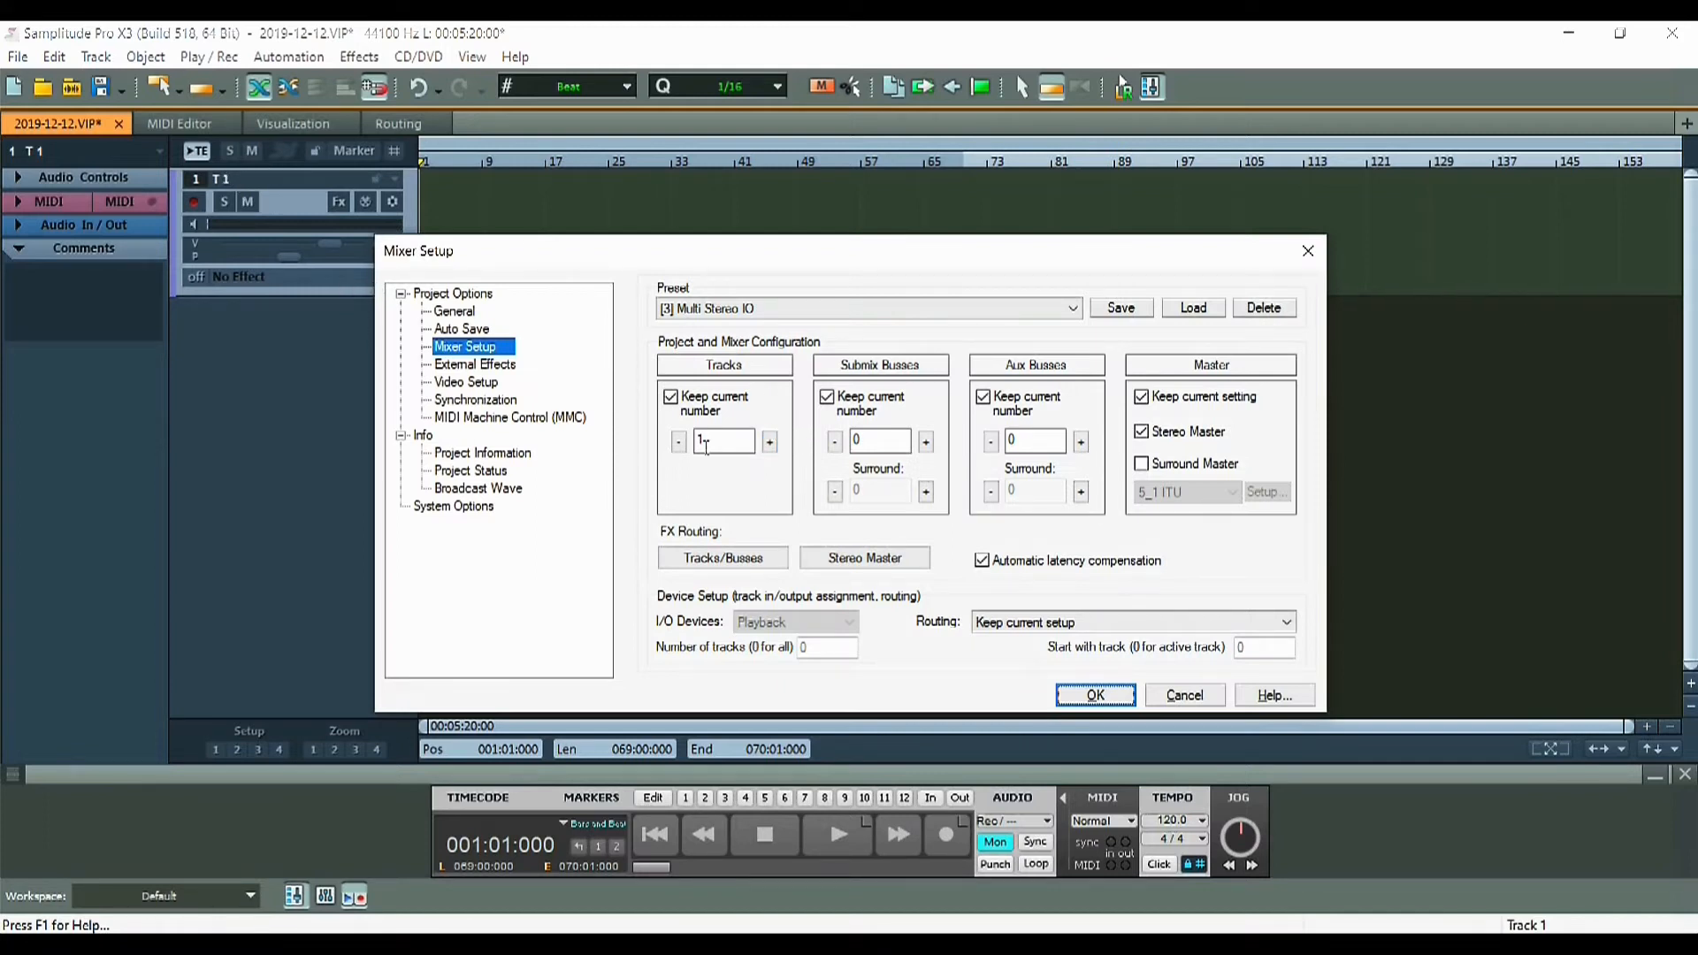
pyautogui.click(770, 442)
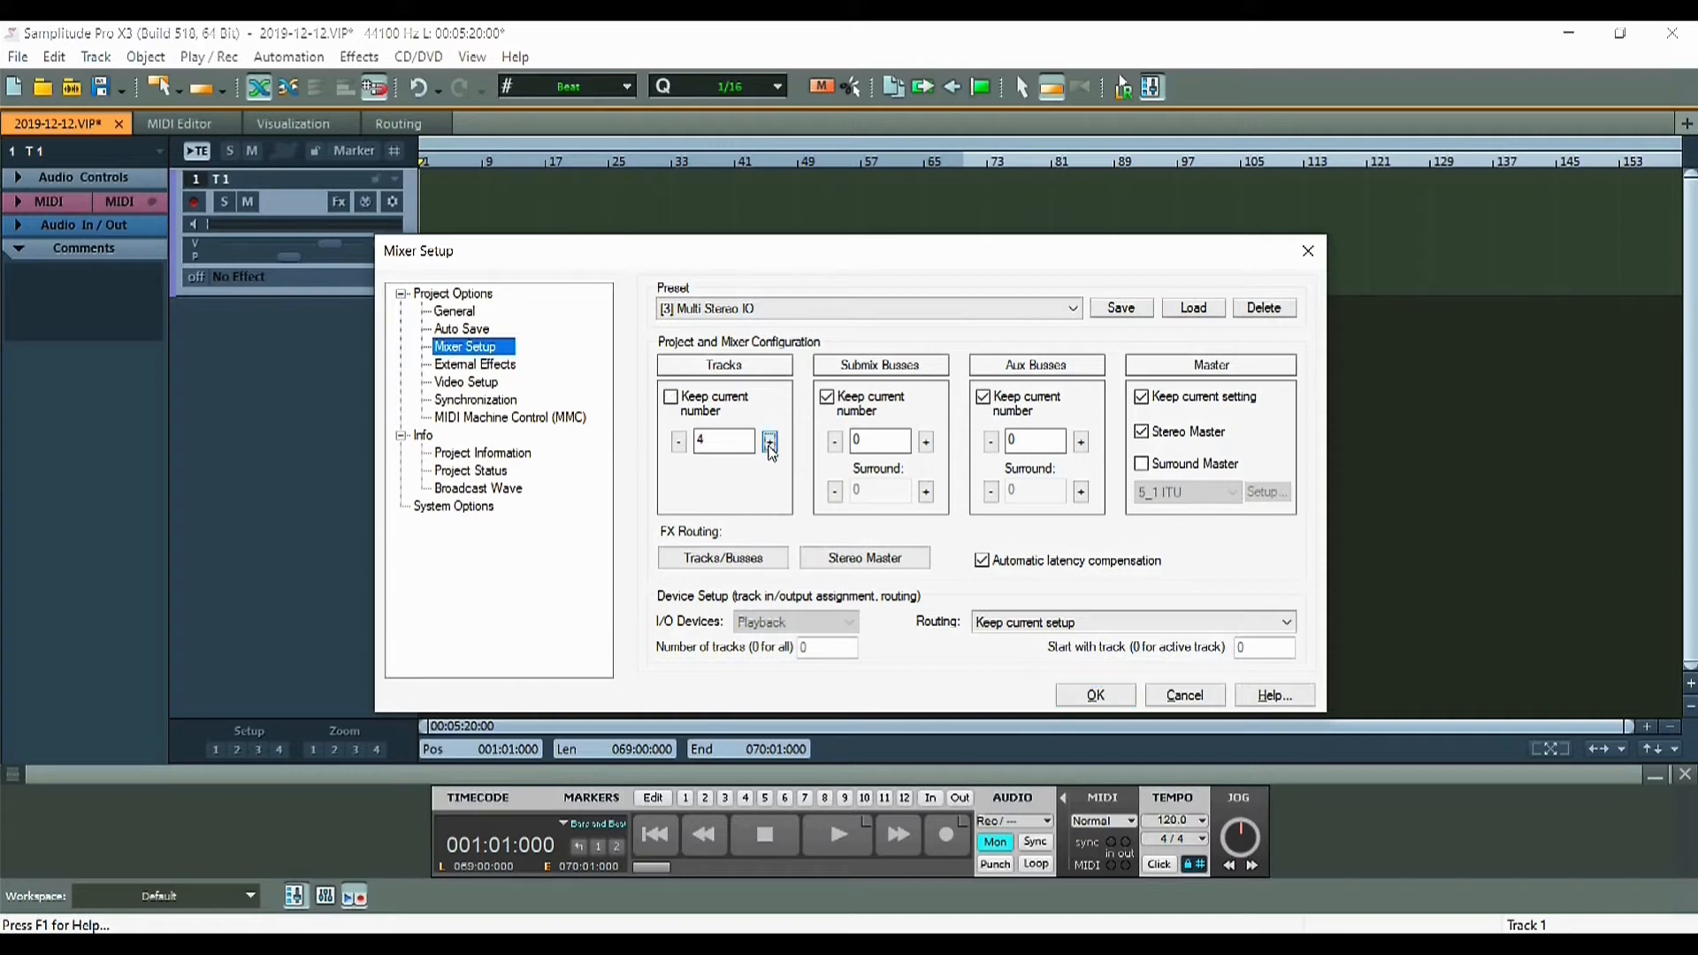
pyautogui.click(770, 442)
pyautogui.click(769, 442)
pyautogui.click(924, 443)
pyautogui.click(1081, 441)
pyautogui.click(1081, 442)
pyautogui.click(992, 441)
# Route all tracks to the stereo master, choose Play+Record I/O devices, and apply
pyautogui.click(1022, 623)
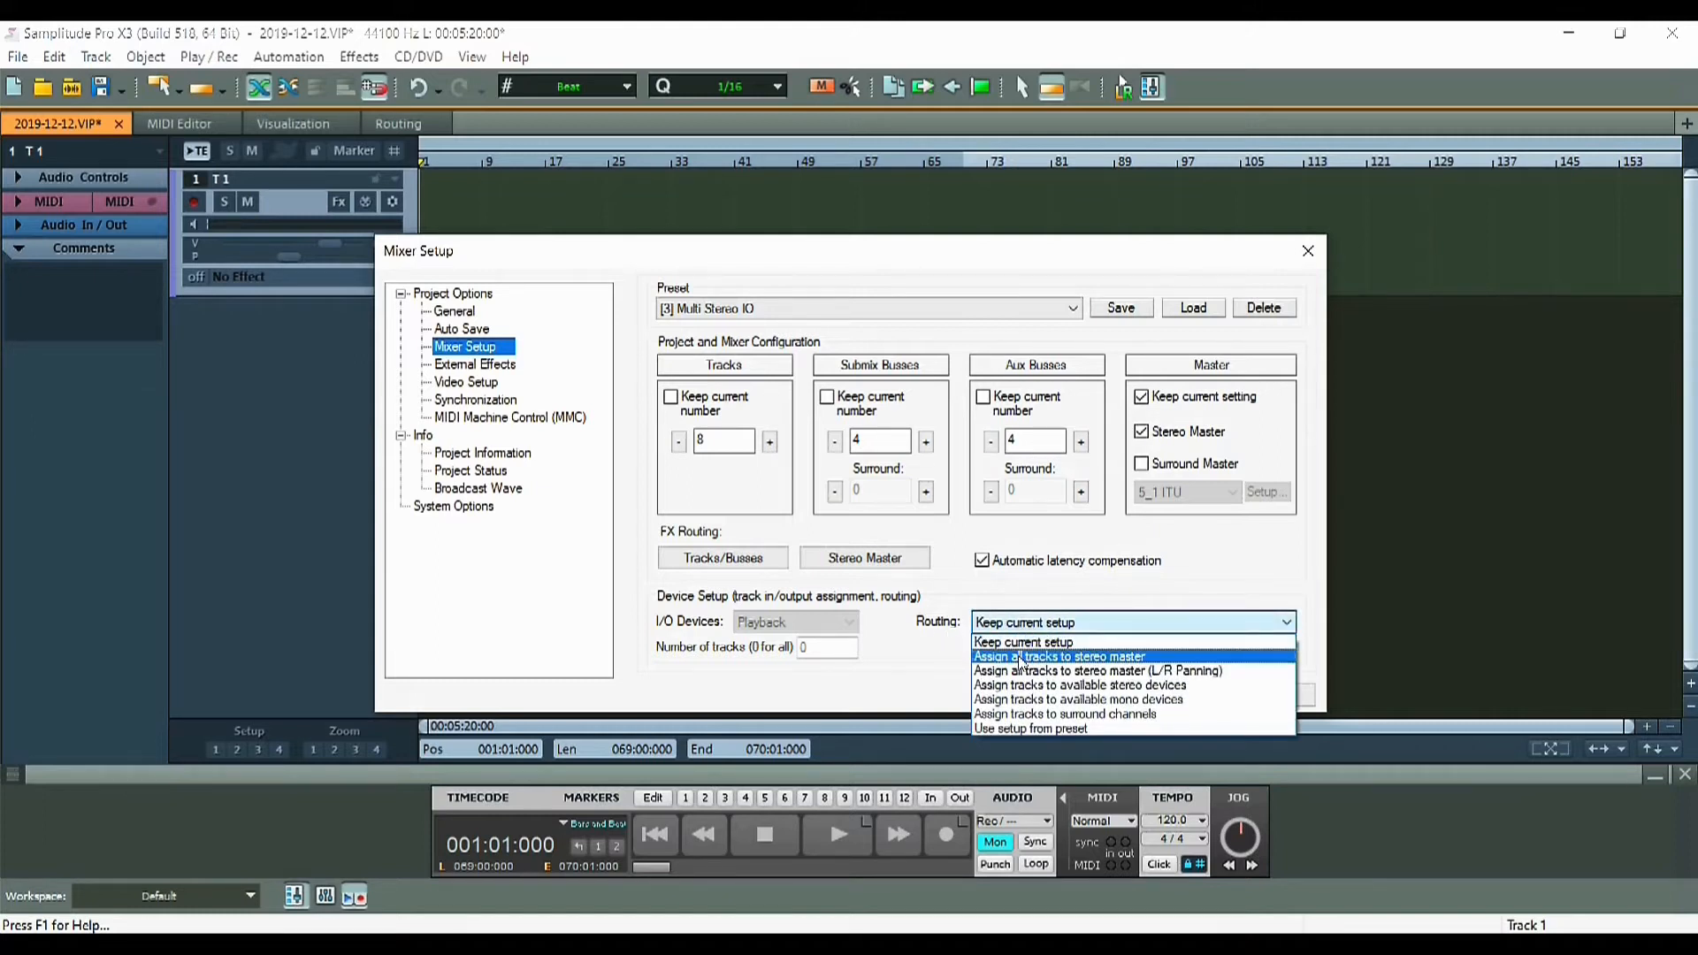
pyautogui.click(1022, 659)
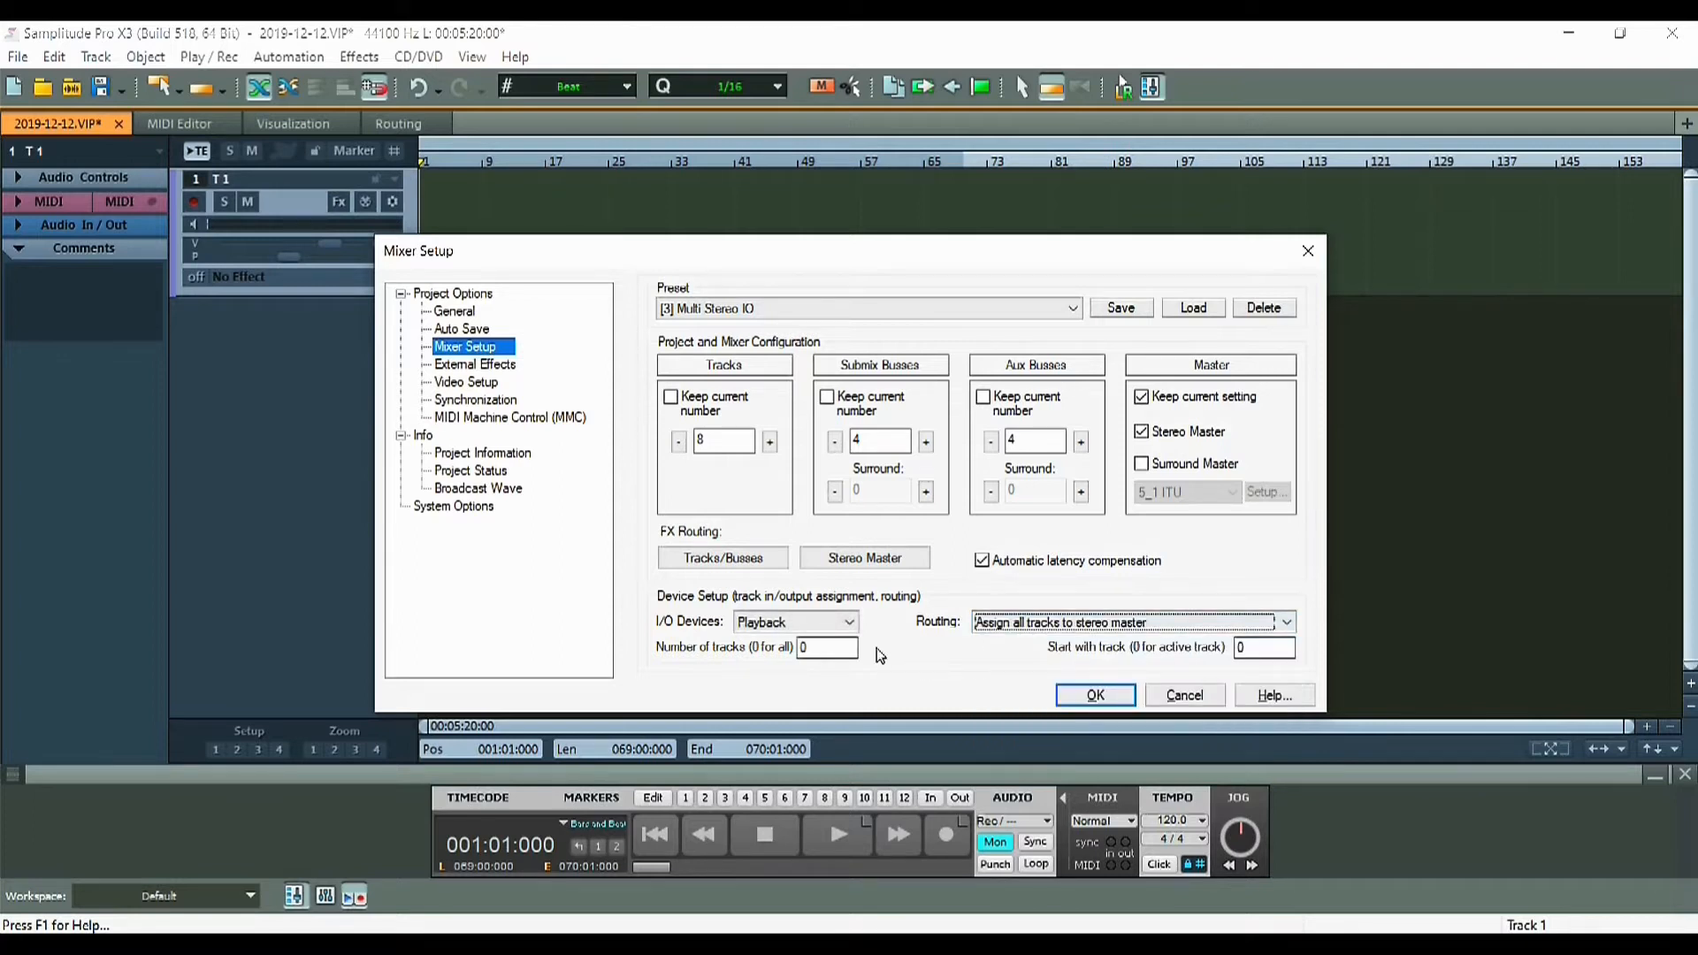
pyautogui.click(836, 624)
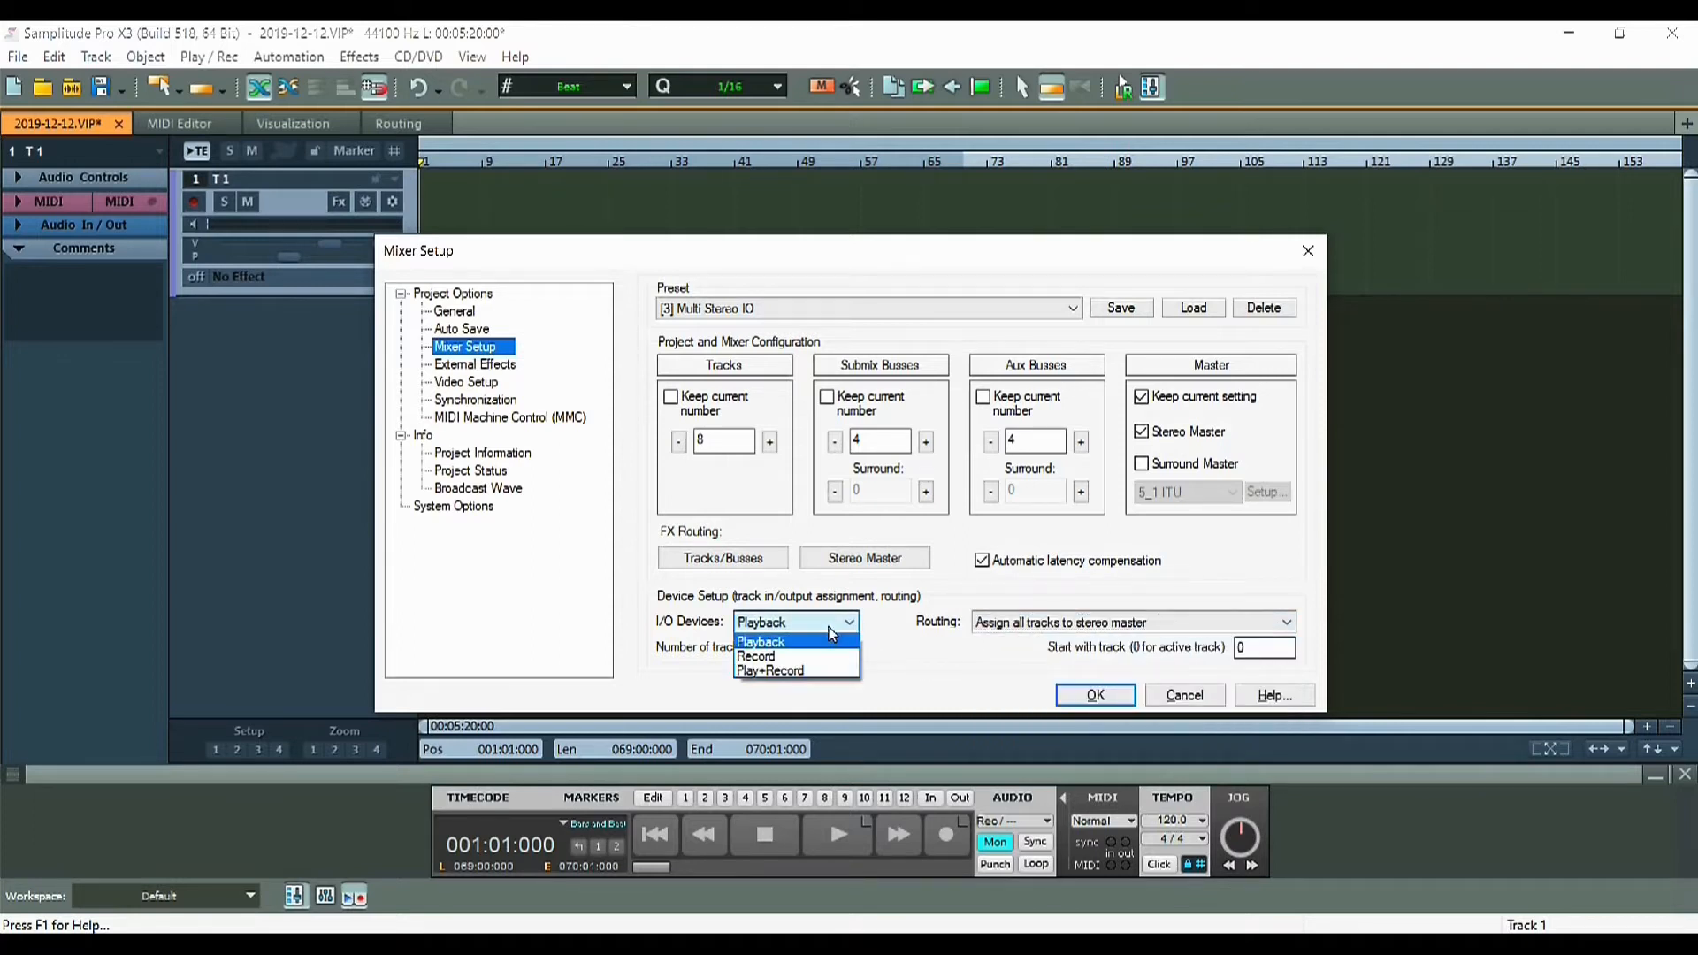
pyautogui.click(813, 678)
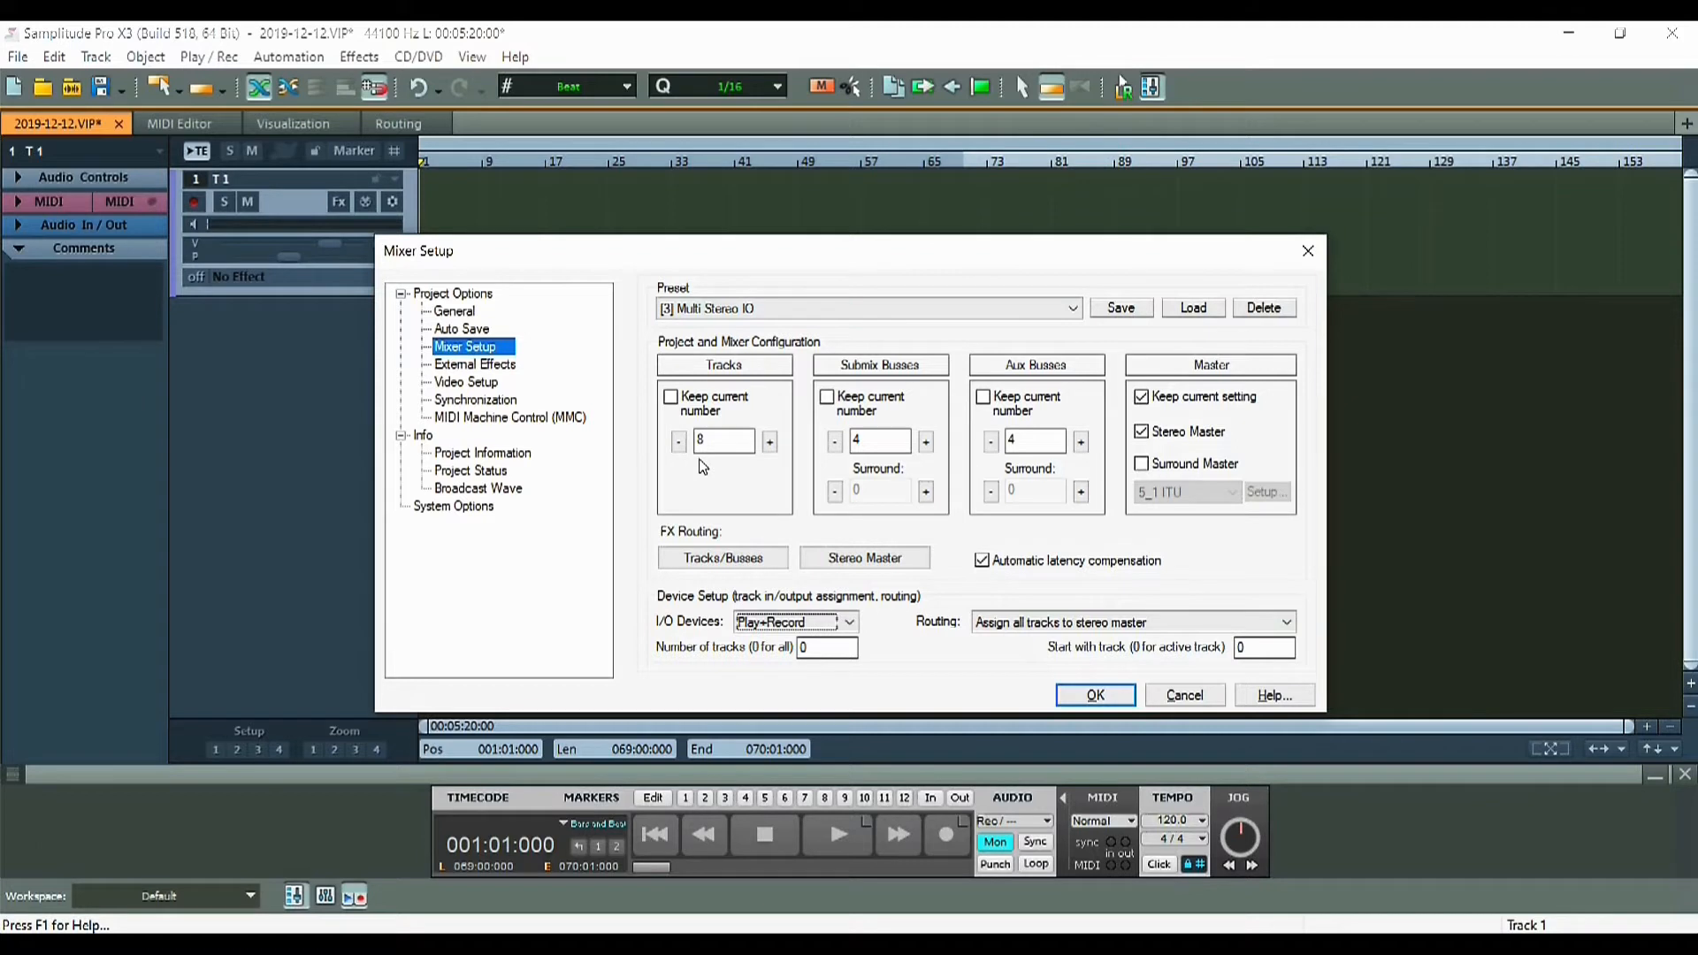
pyautogui.press('Return')
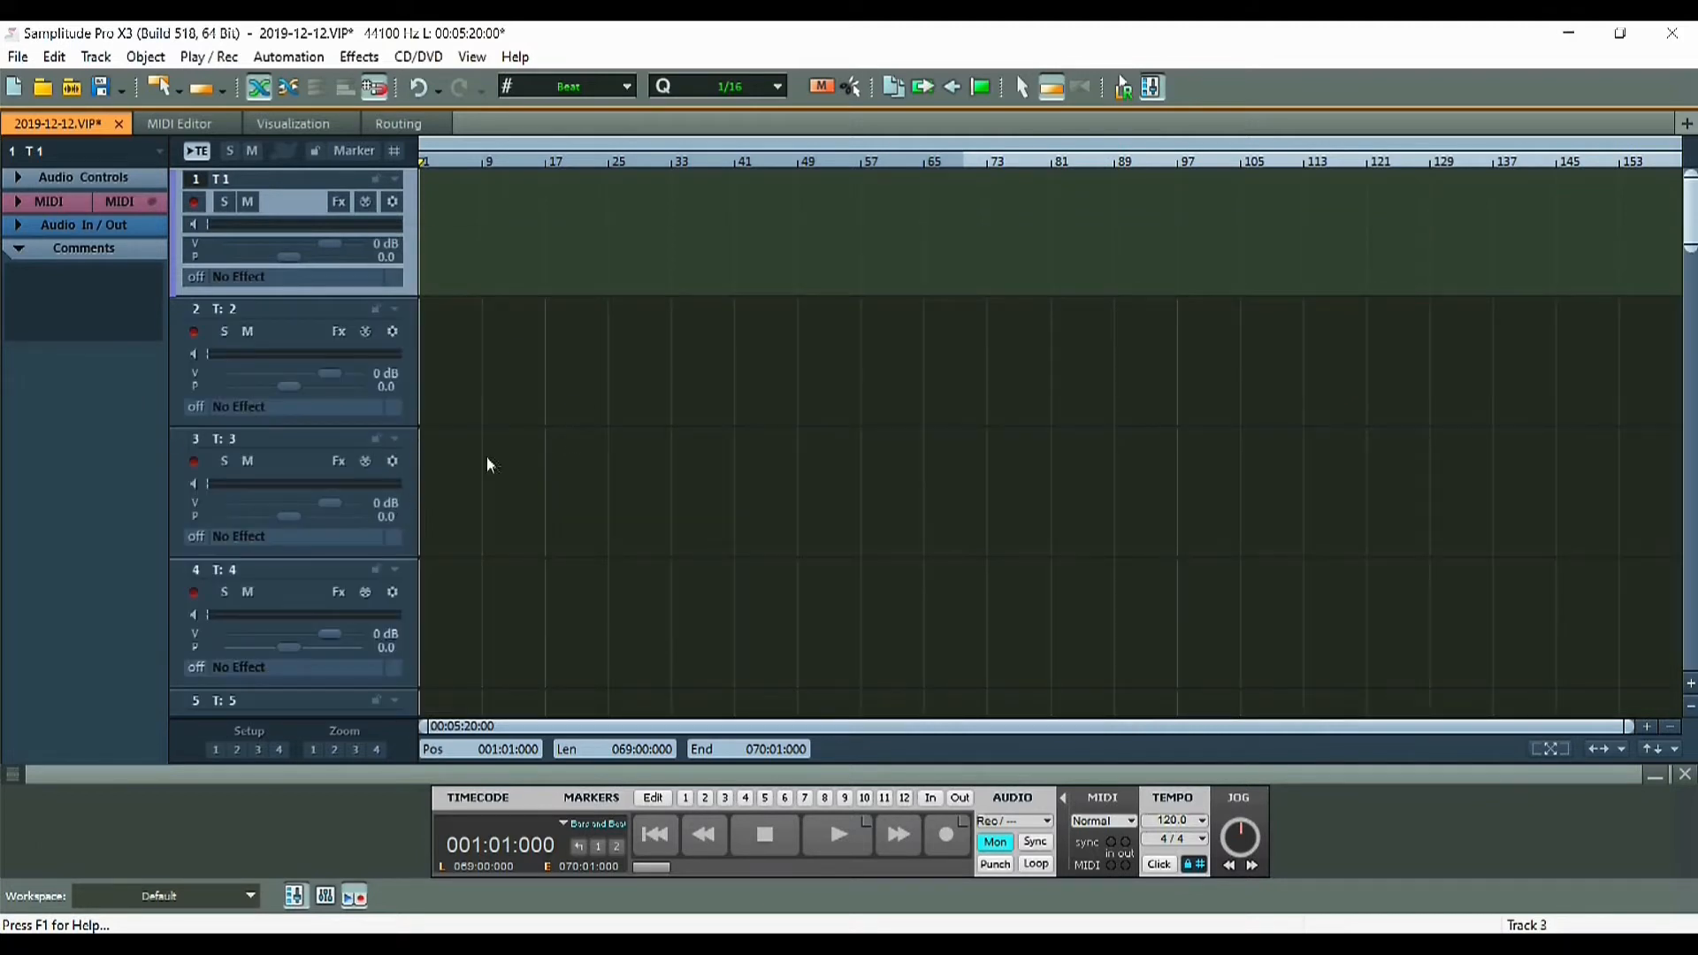
# Scroll to the AUX tracks, open the Mixer maximized and repositioned to view all 16 channels, then close it
pyautogui.scroll(-6, 491, 462)
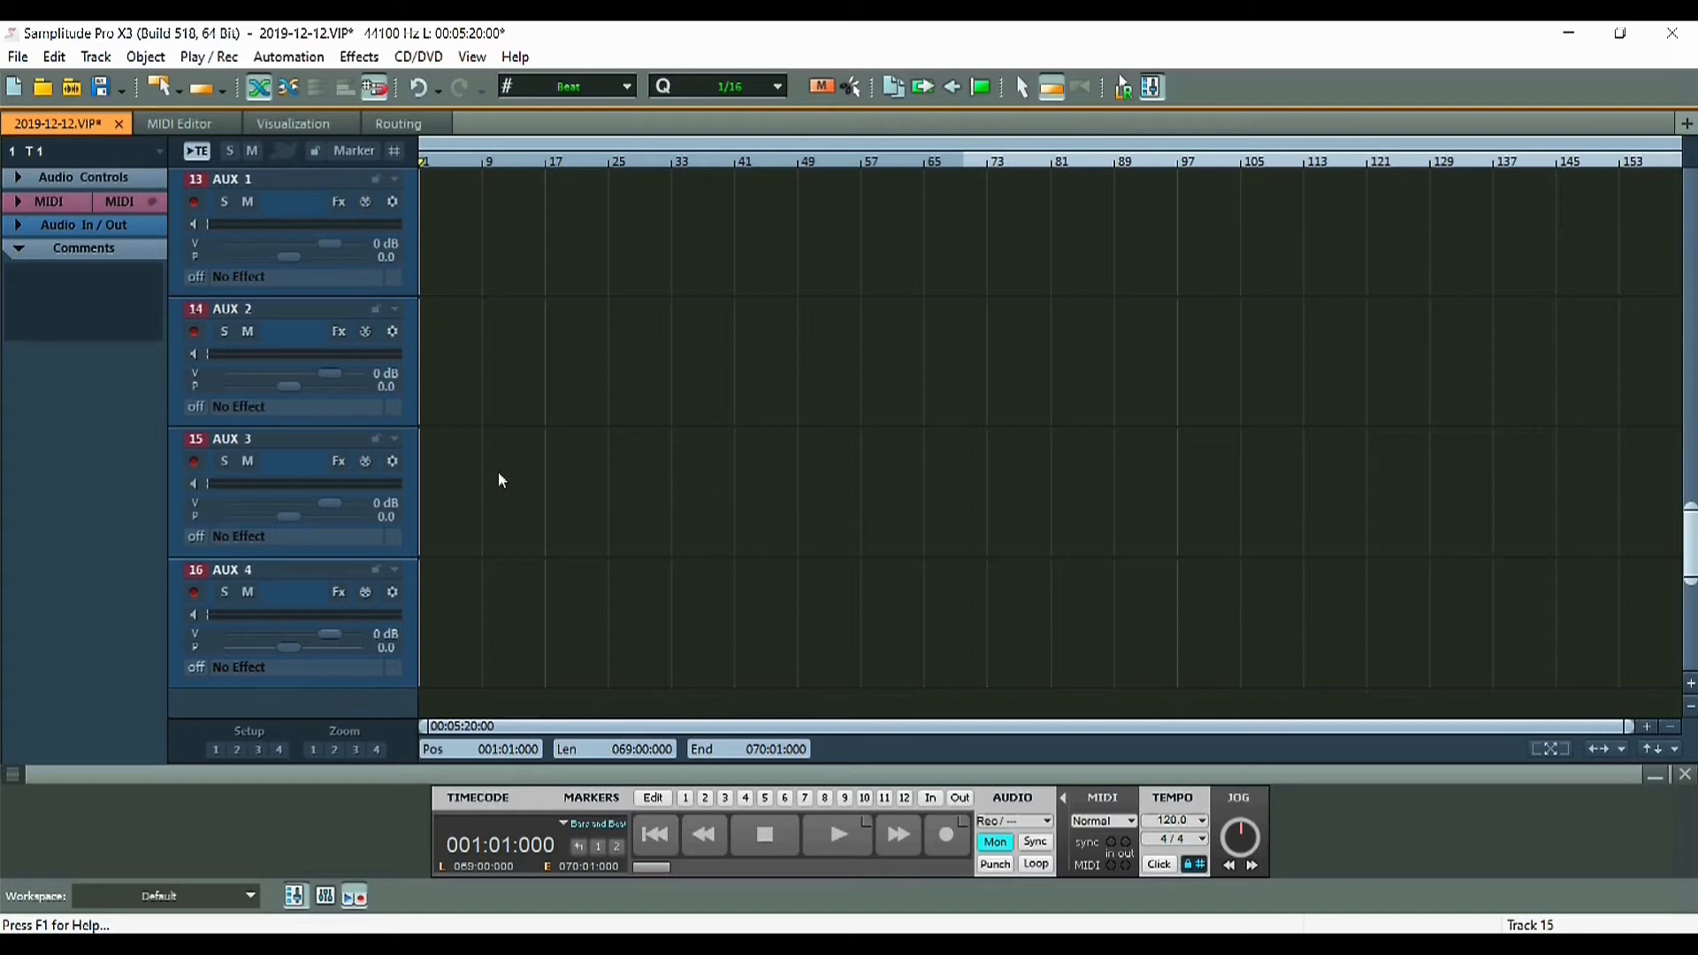
pyautogui.press('m')
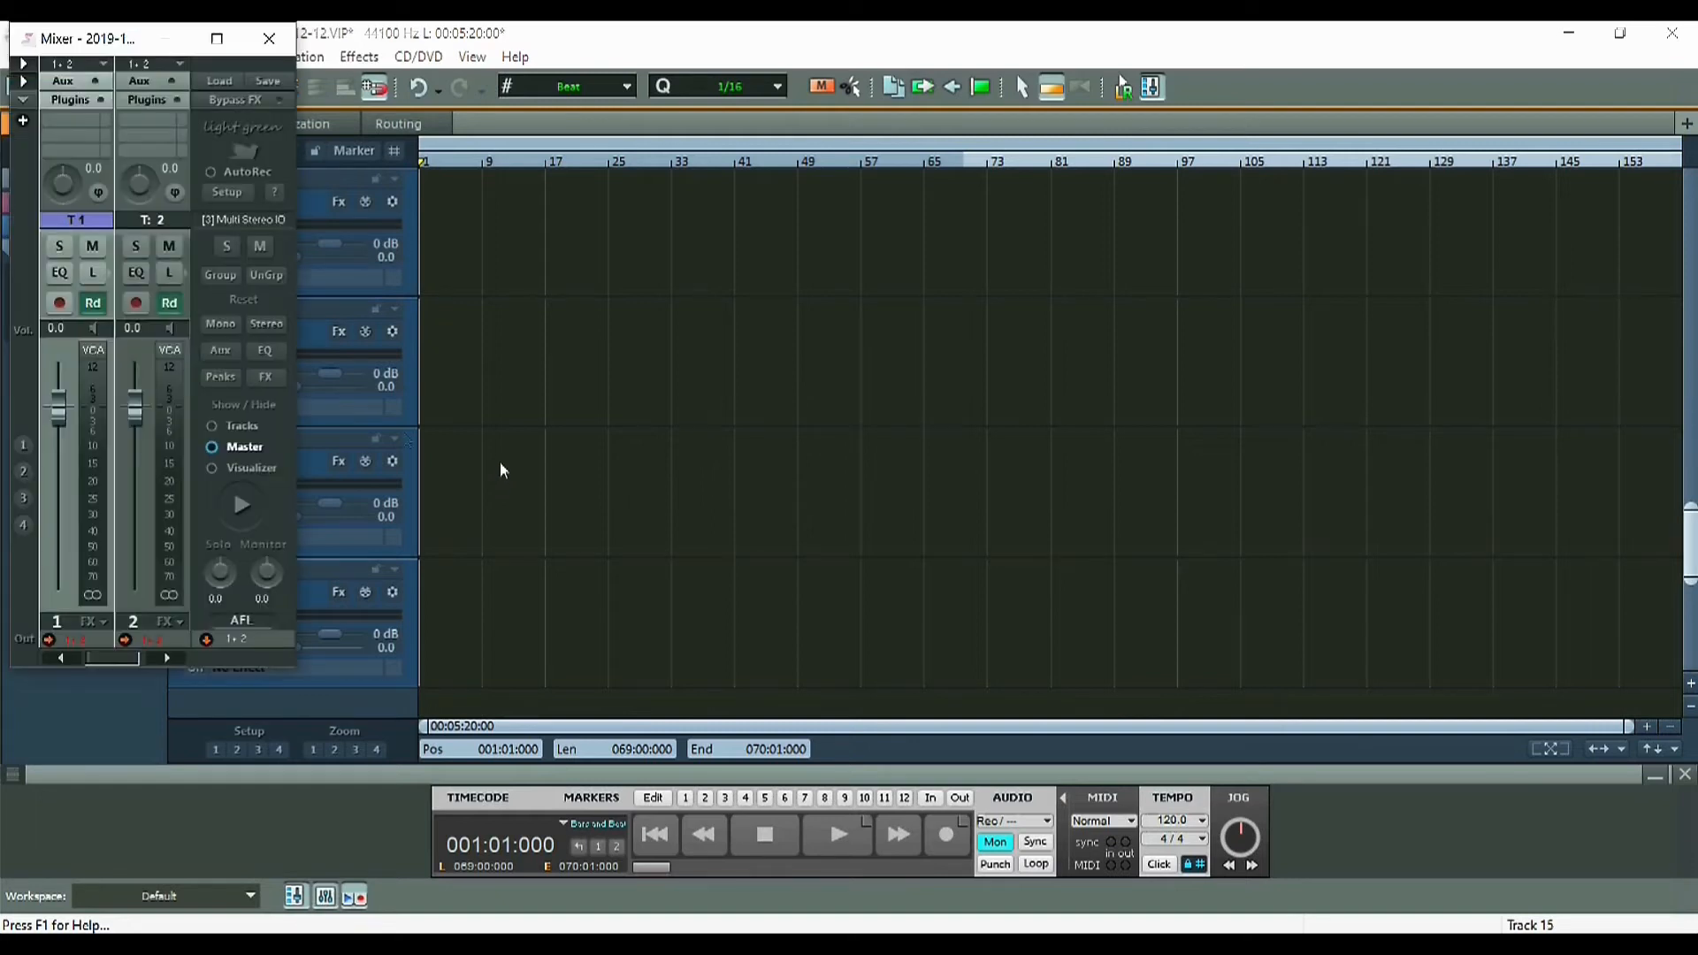
pyautogui.click(217, 38)
pyautogui.moveTo(782, 46); pyautogui.dragTo(900, 79)
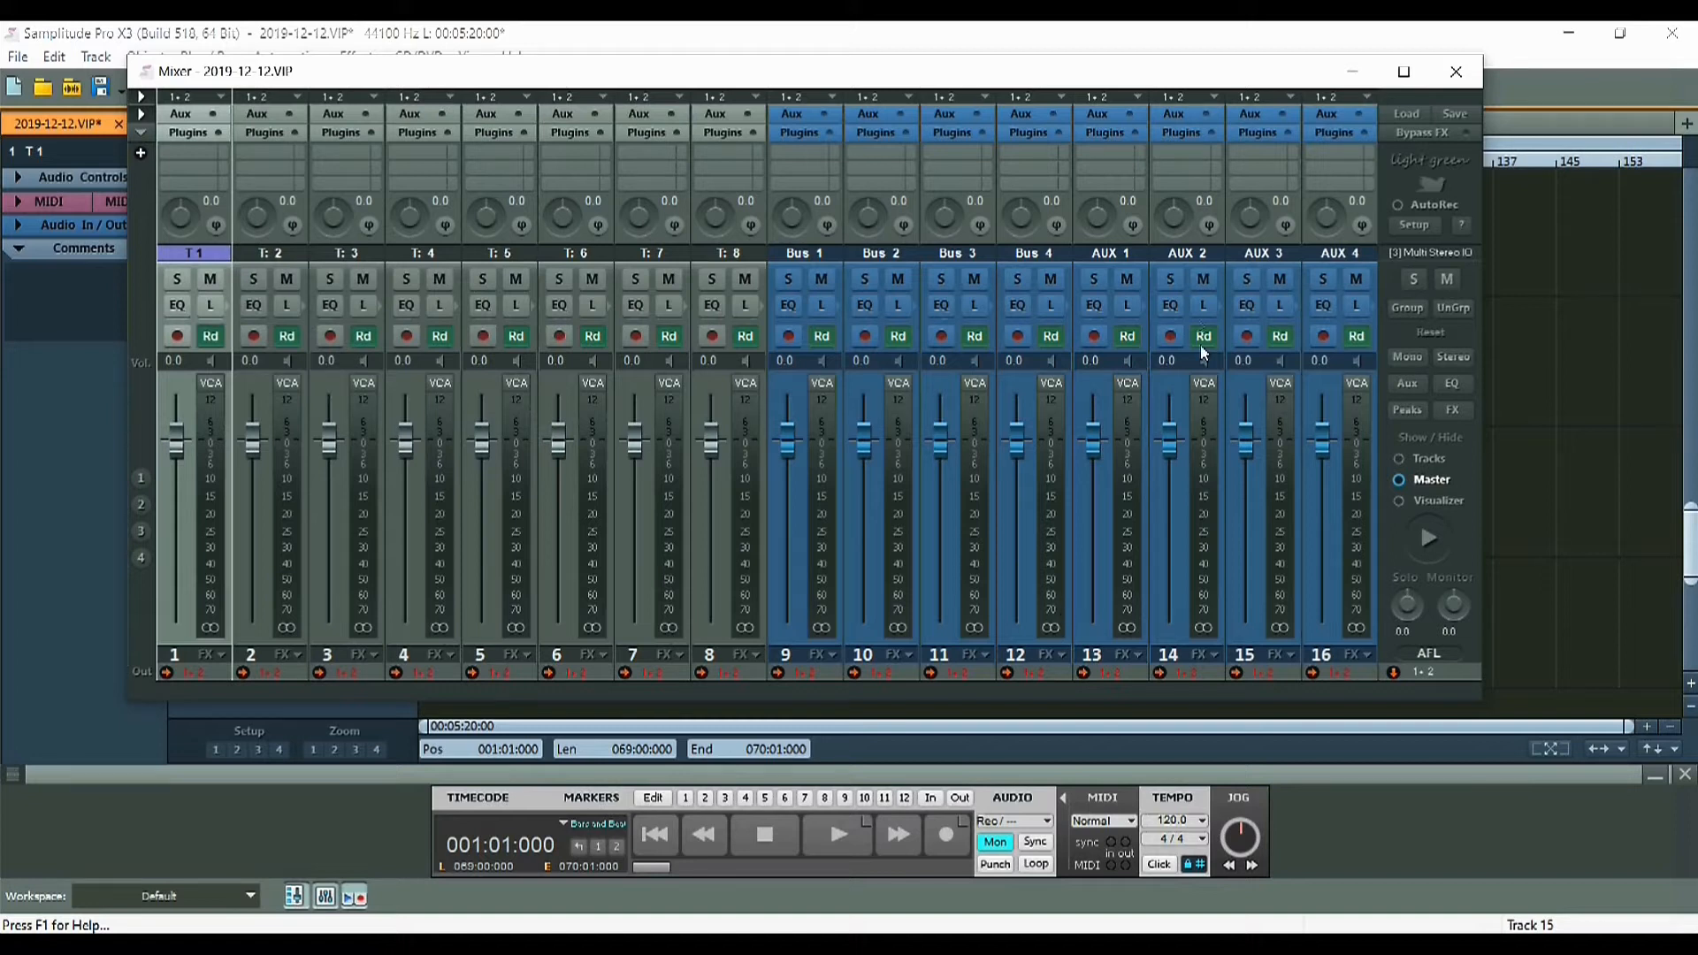
pyautogui.click(1456, 71)
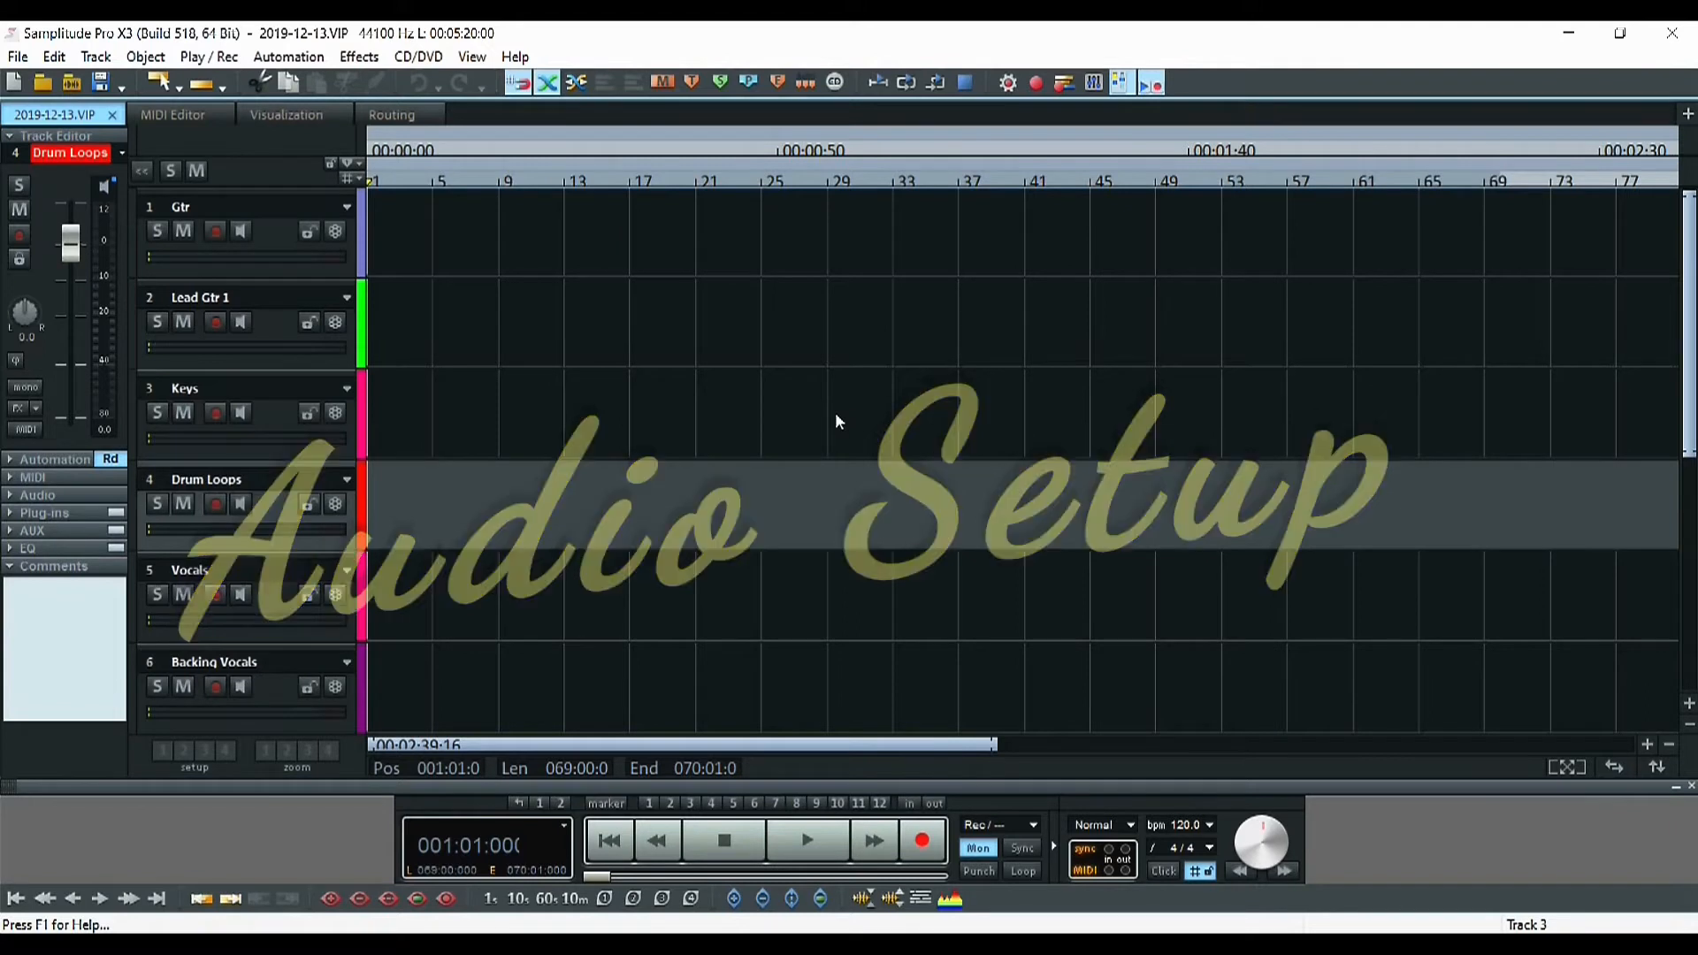
pyautogui.press('y')
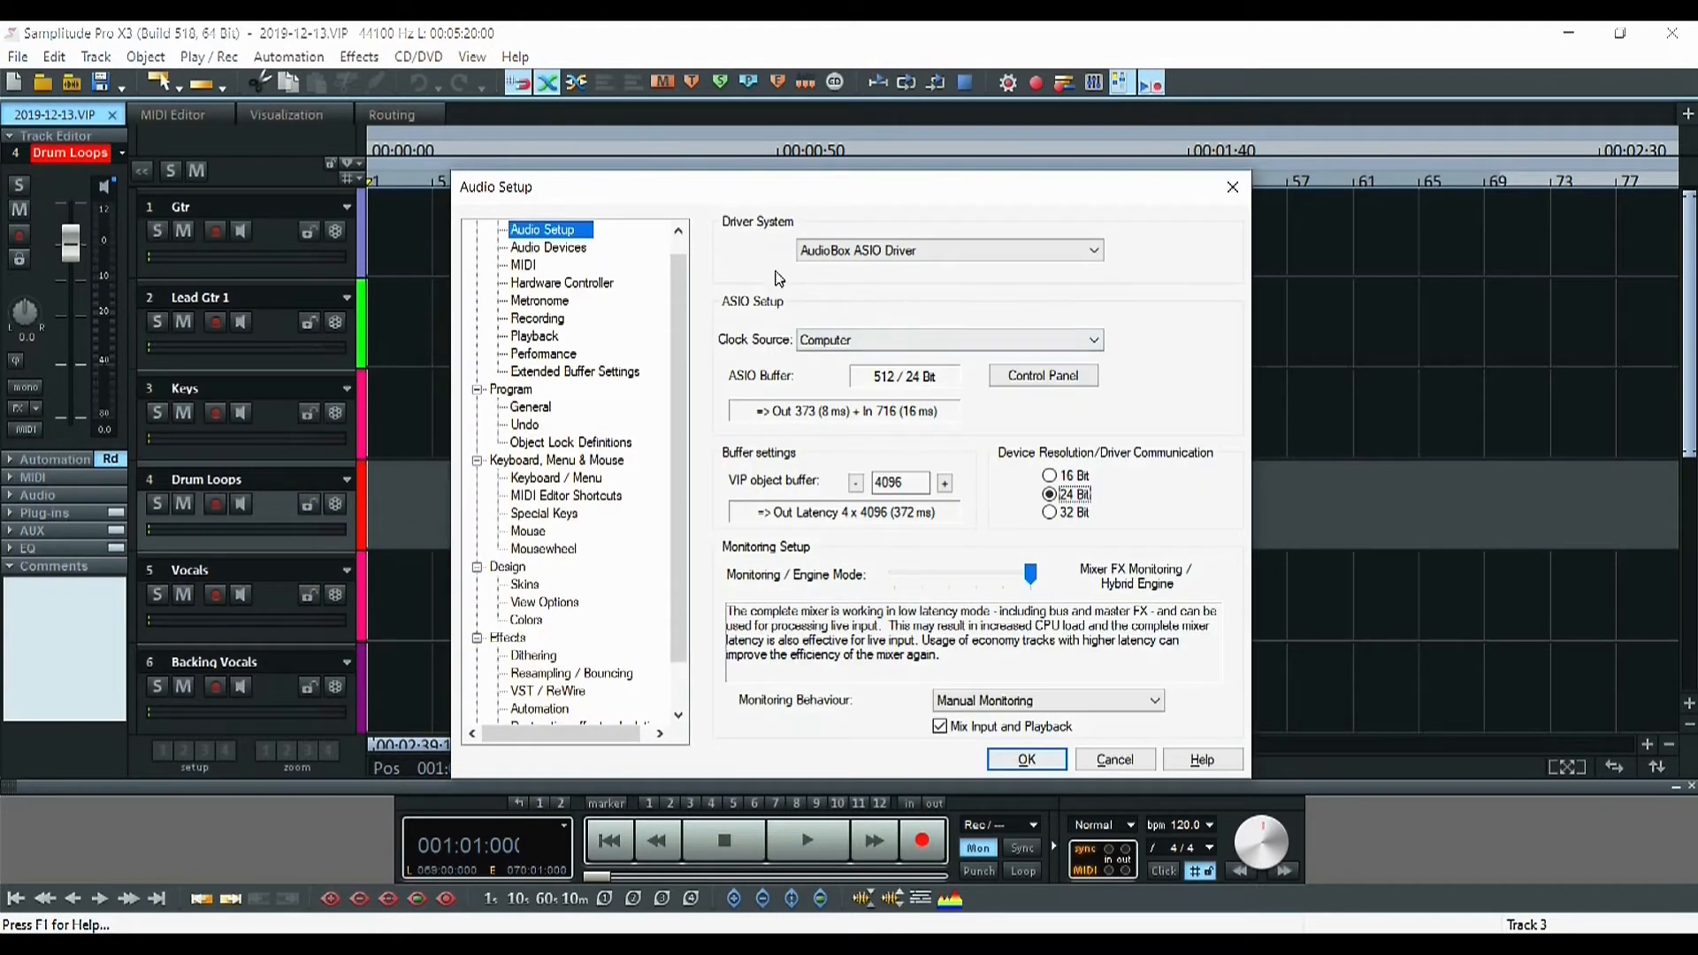
pyautogui.click(1232, 187)
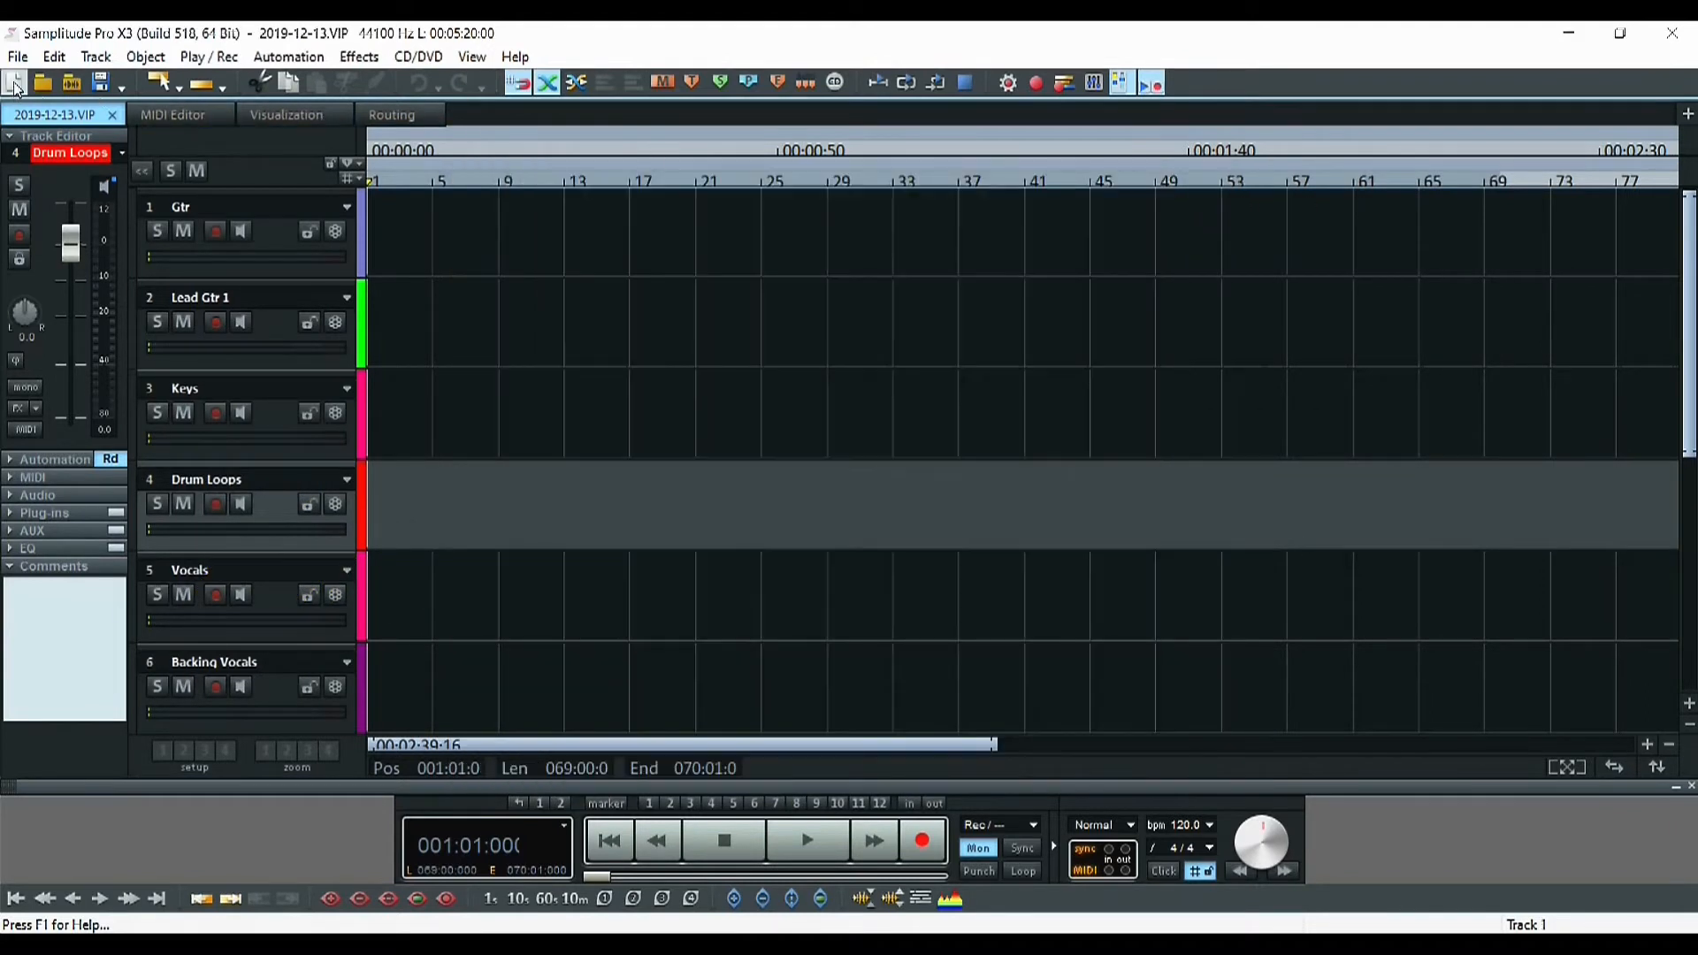
pyautogui.click(18, 56)
pyautogui.moveTo(221, 600)
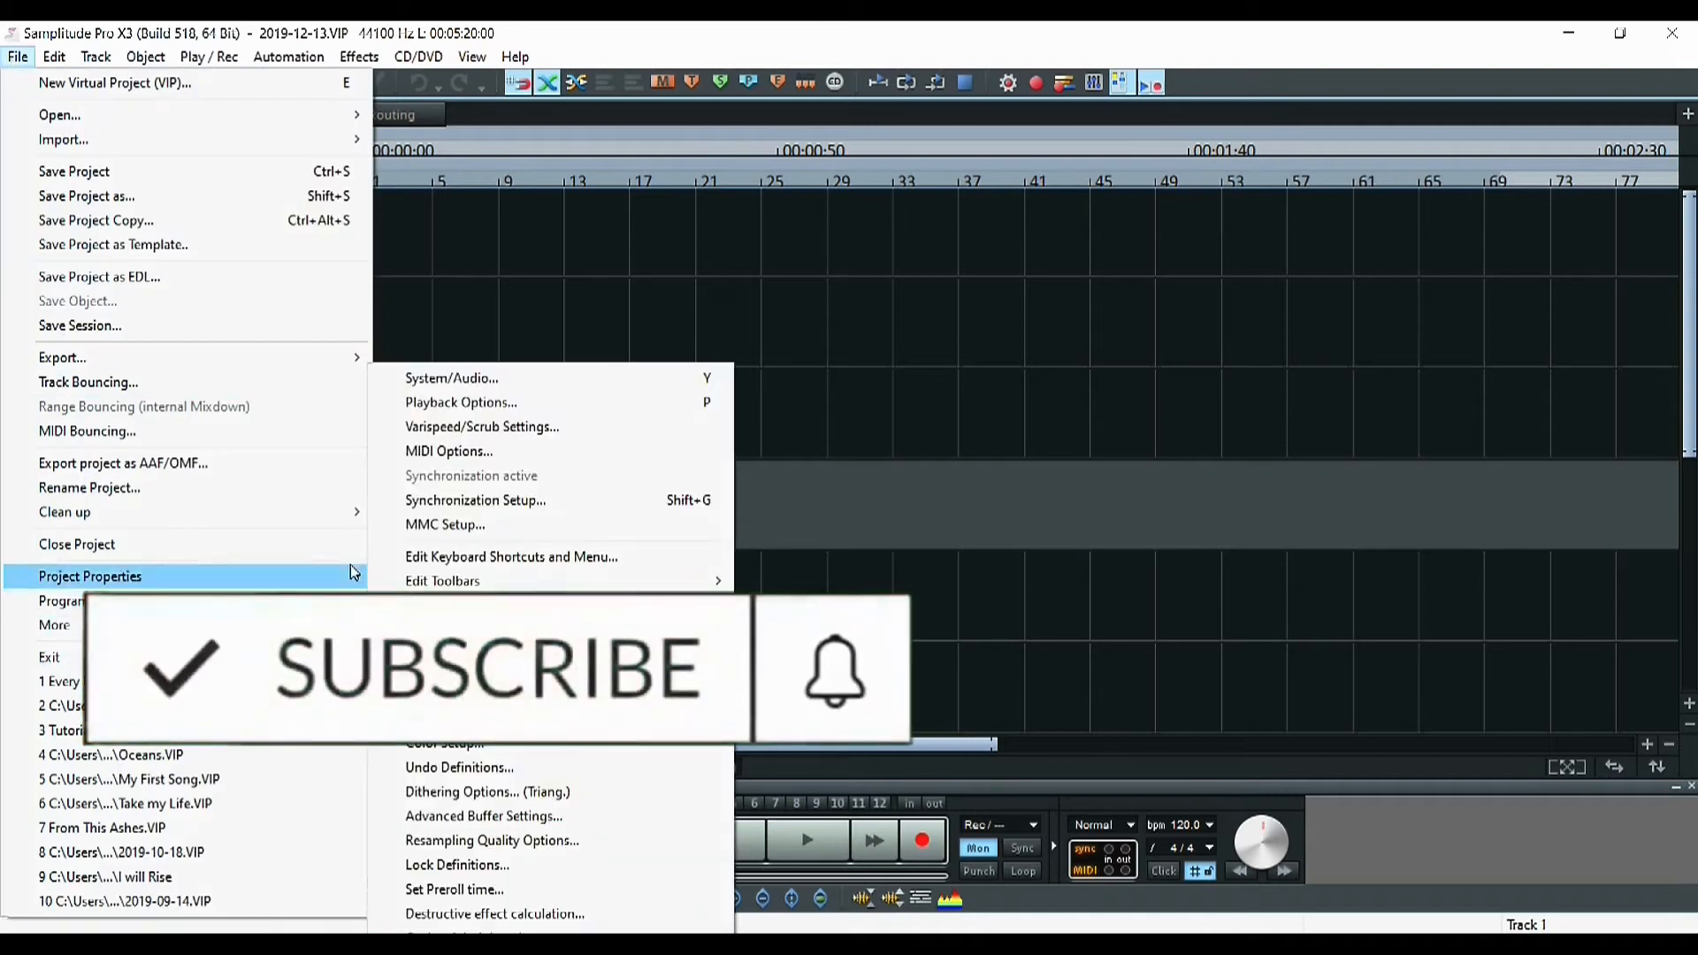
pyautogui.click(532, 383)
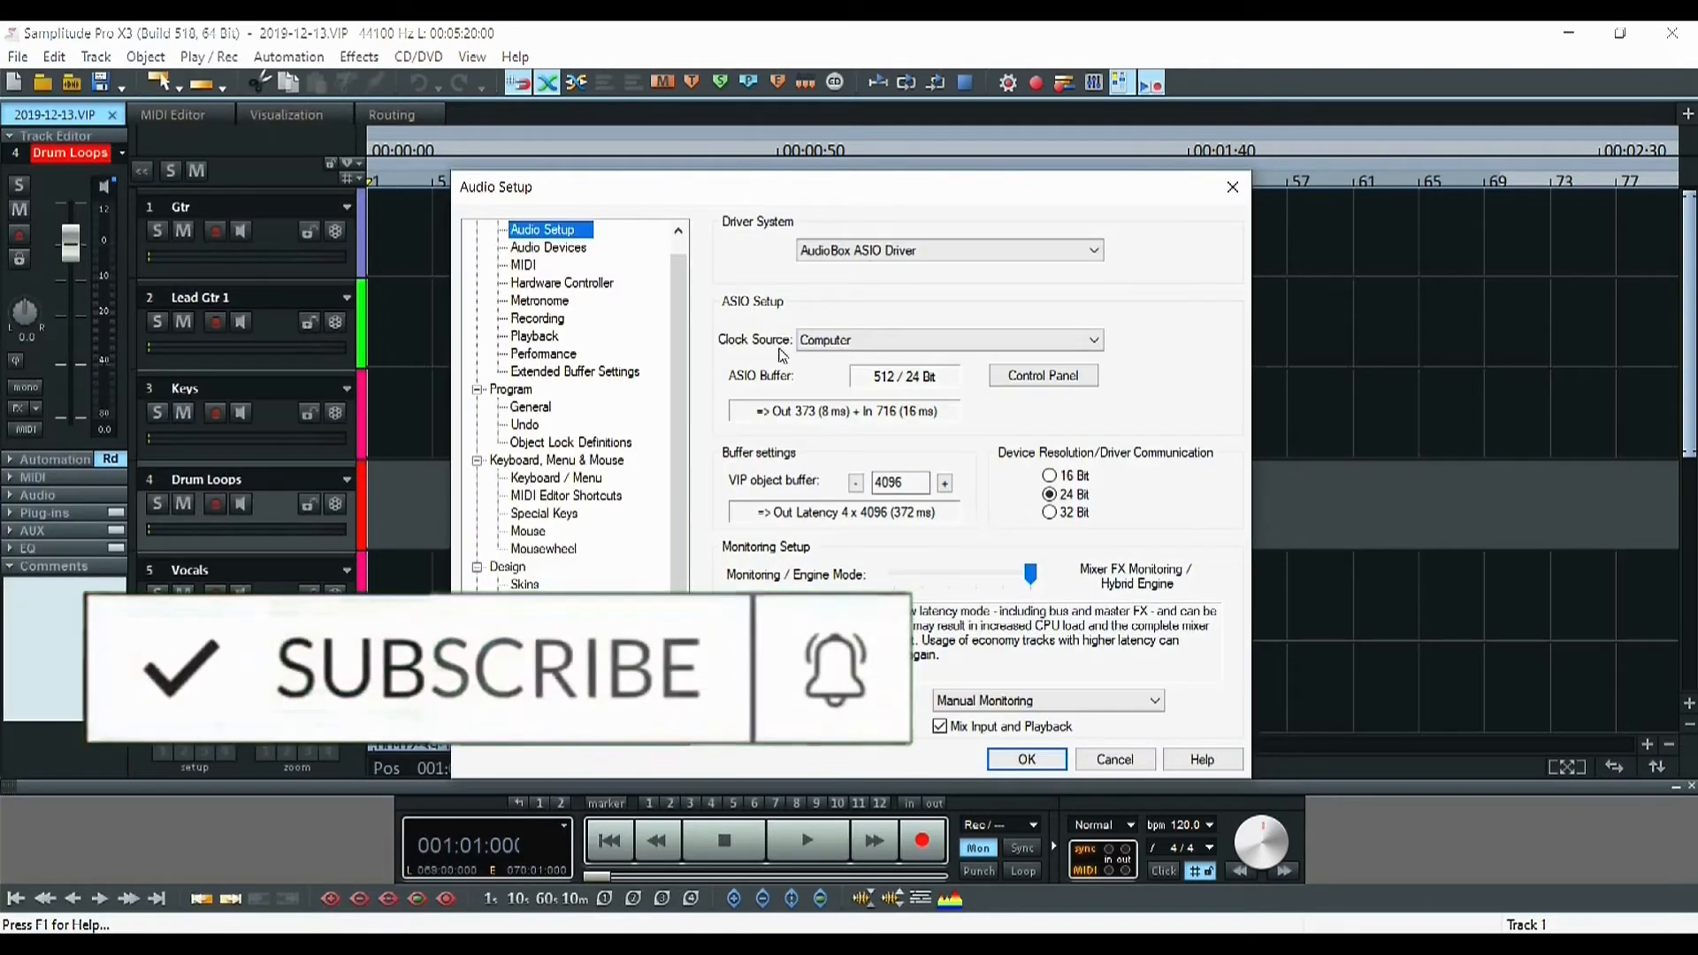
pyautogui.click(842, 255)
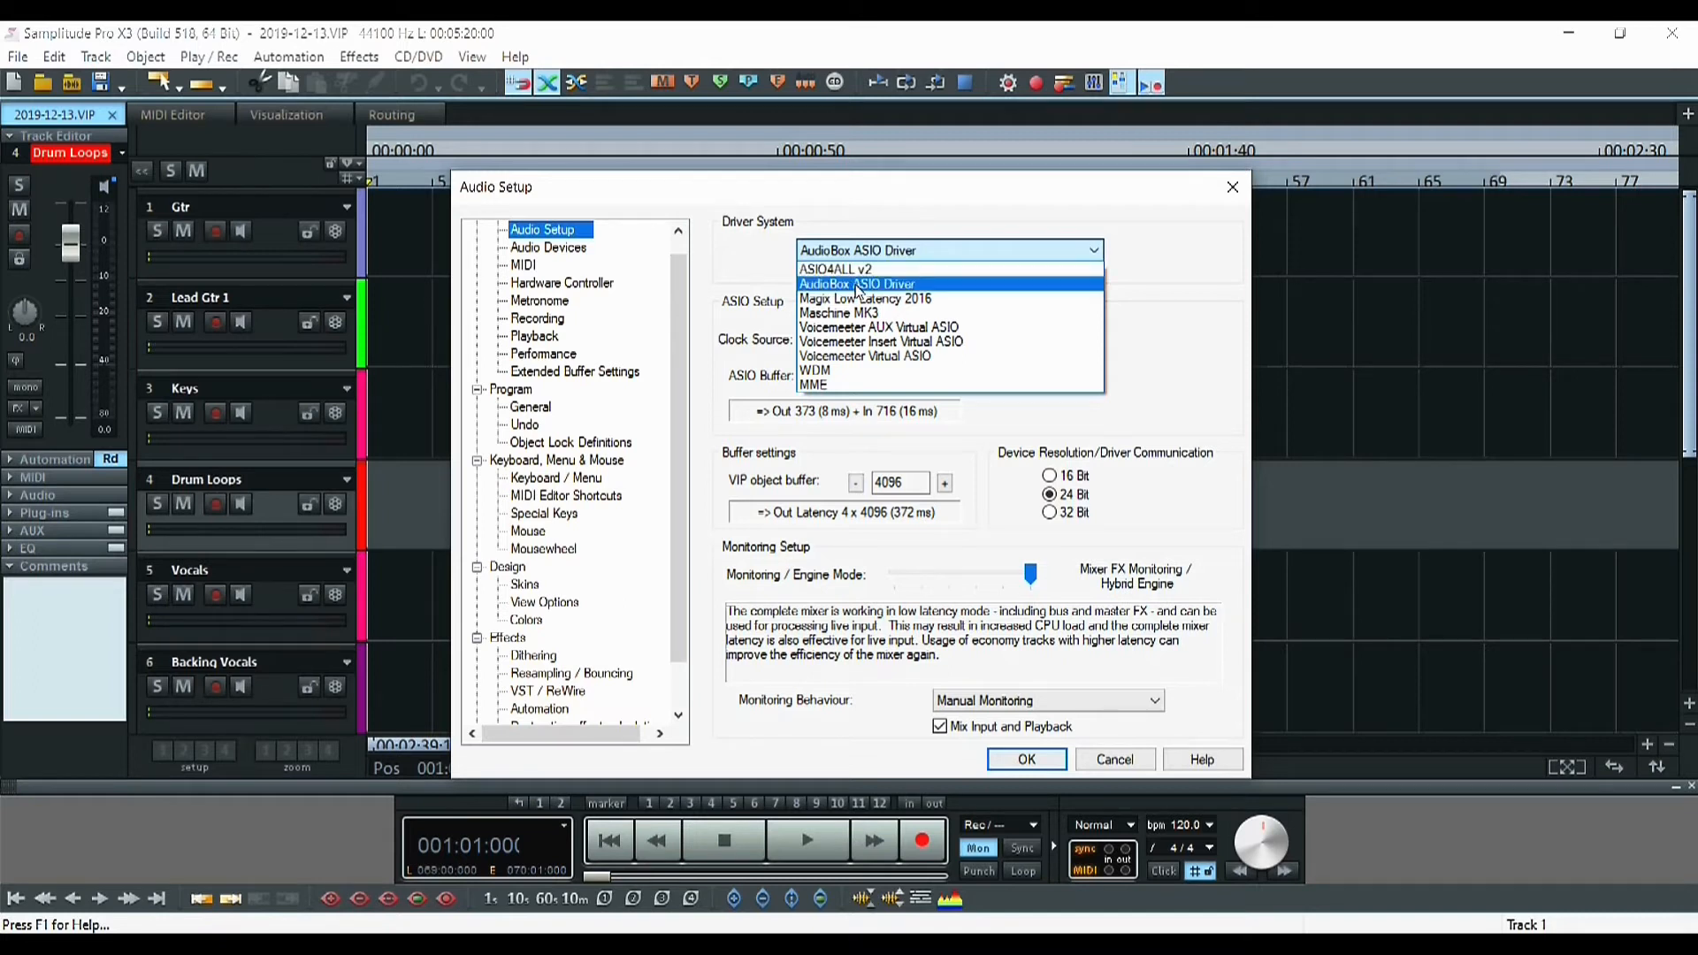
pyautogui.click(768, 272)
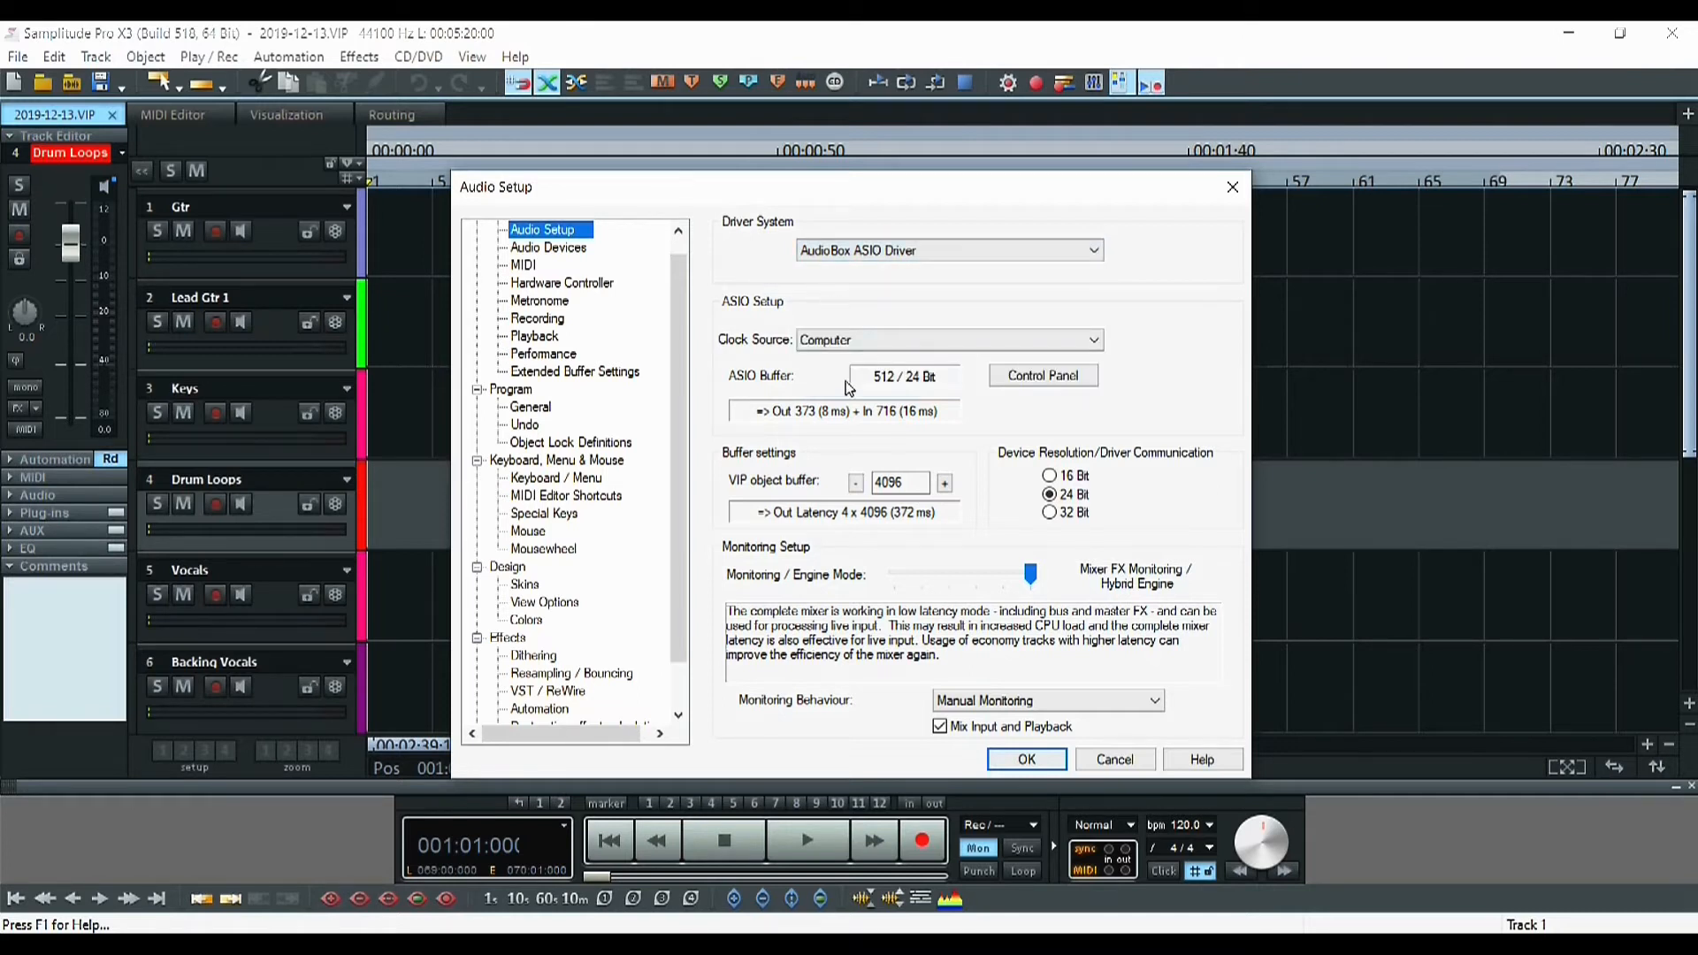
# Check the AudioBox control panel, then raise the VIP object buffer to 16384 and apply with OK
pyautogui.click(1029, 382)
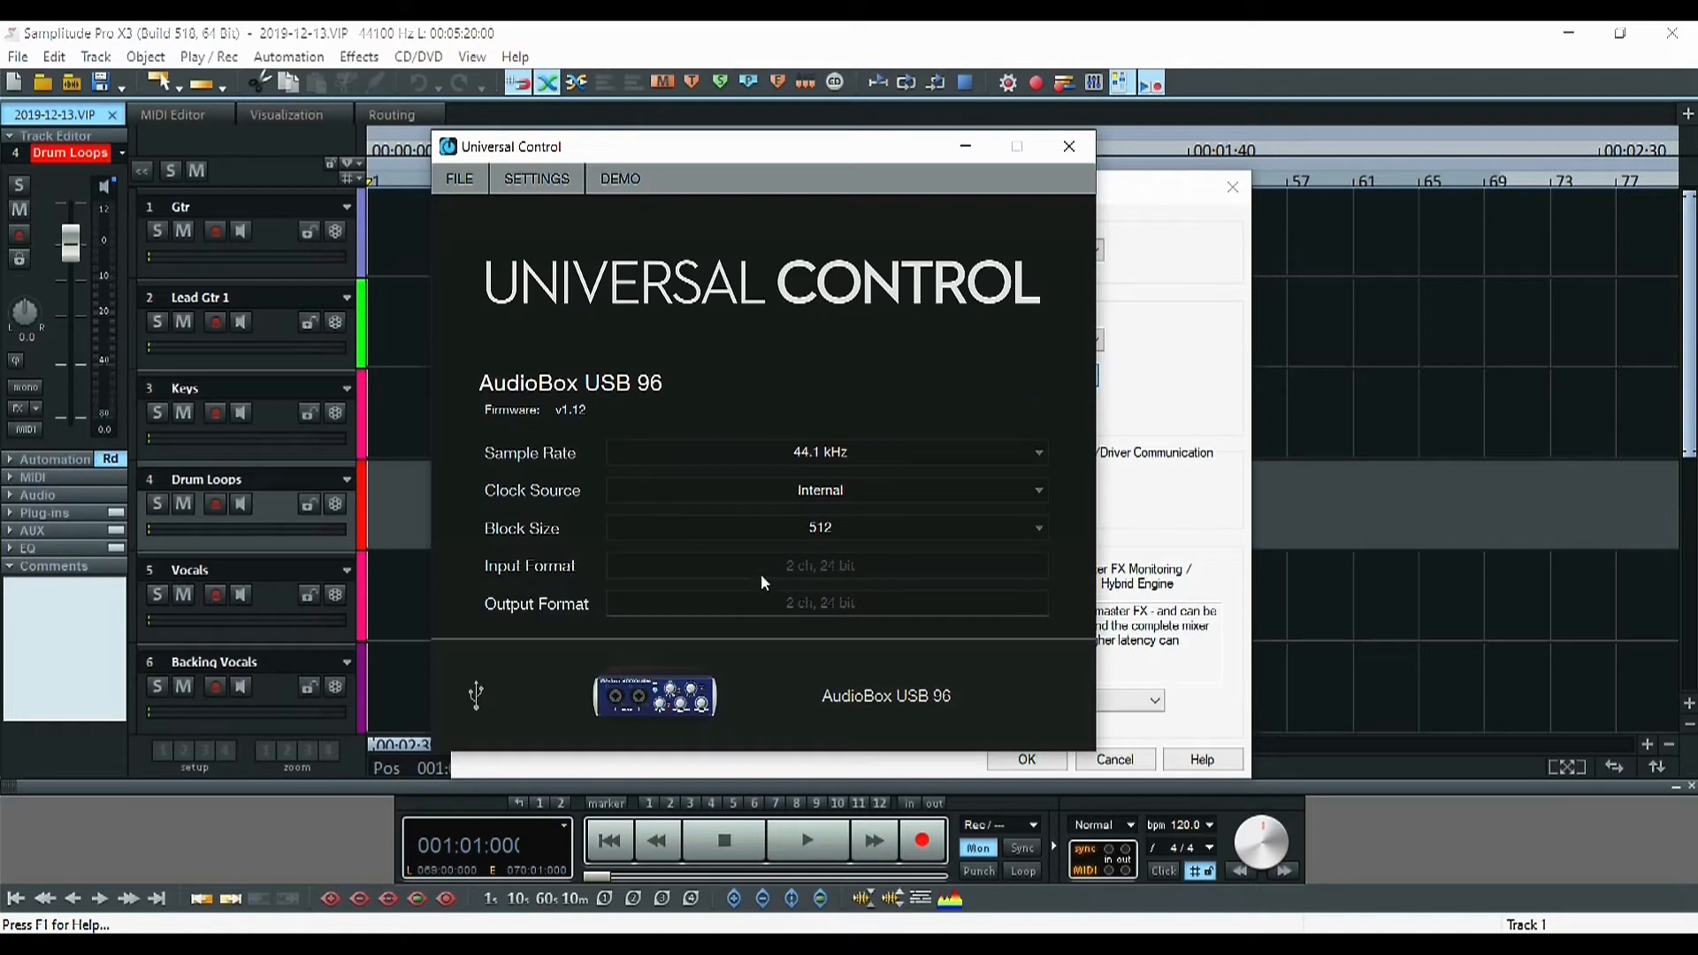
pyautogui.click(1067, 148)
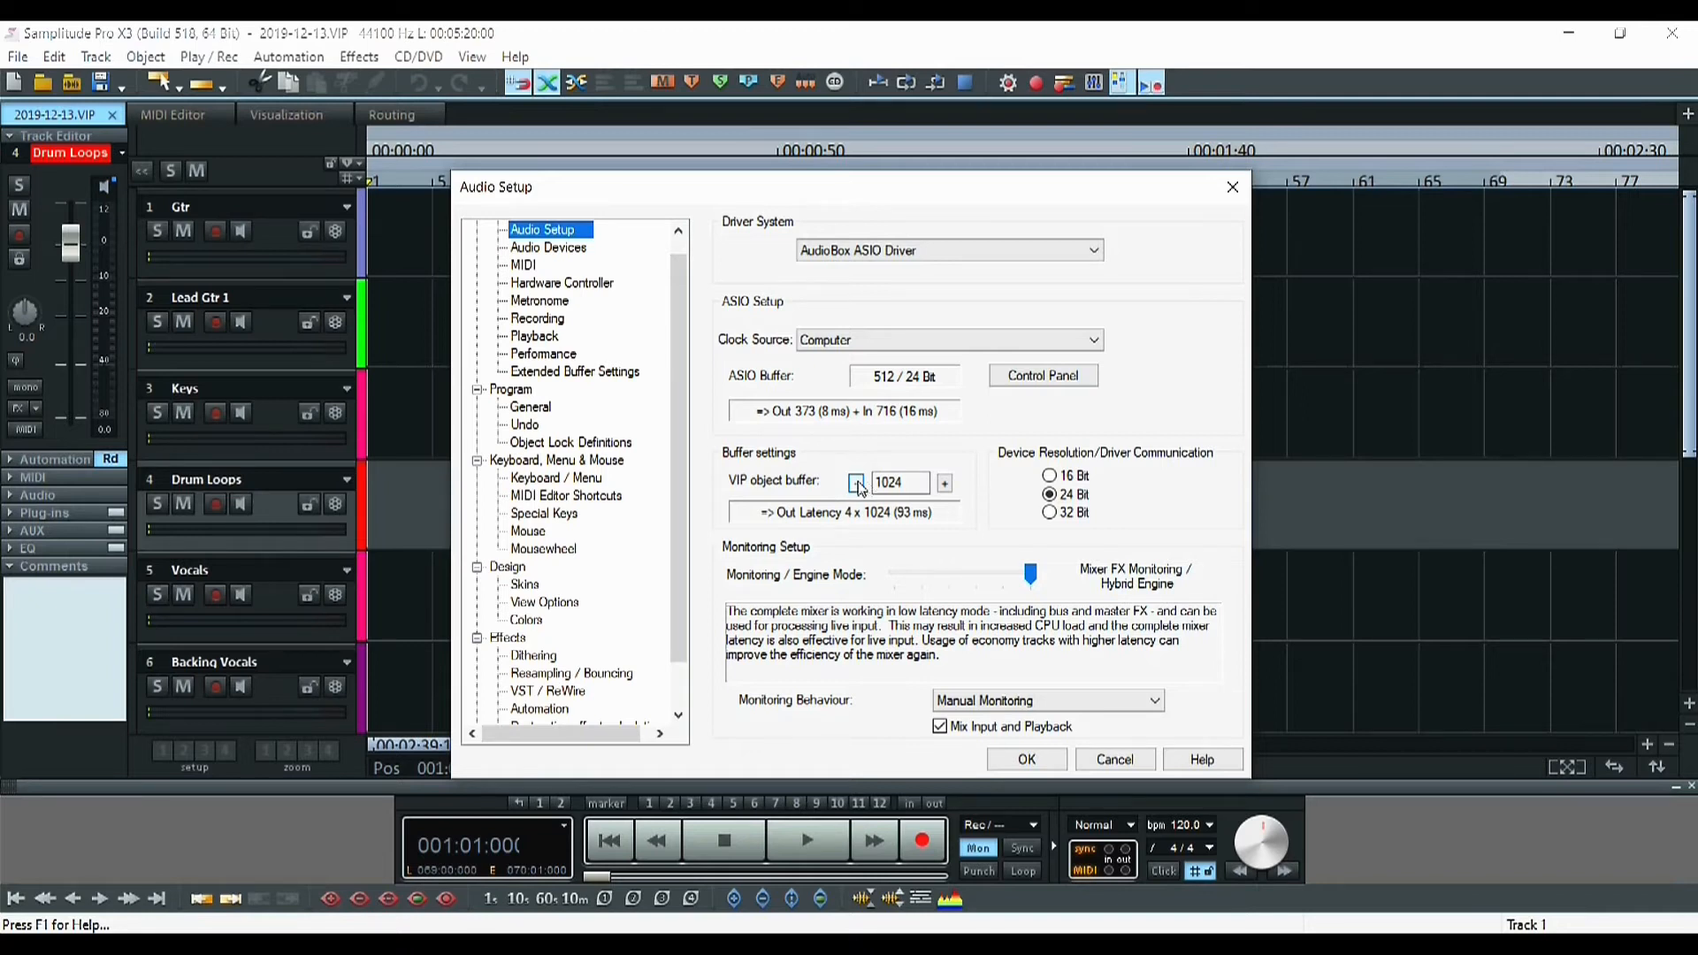
pyautogui.click(945, 485)
pyautogui.click(945, 485)
pyautogui.click(944, 485)
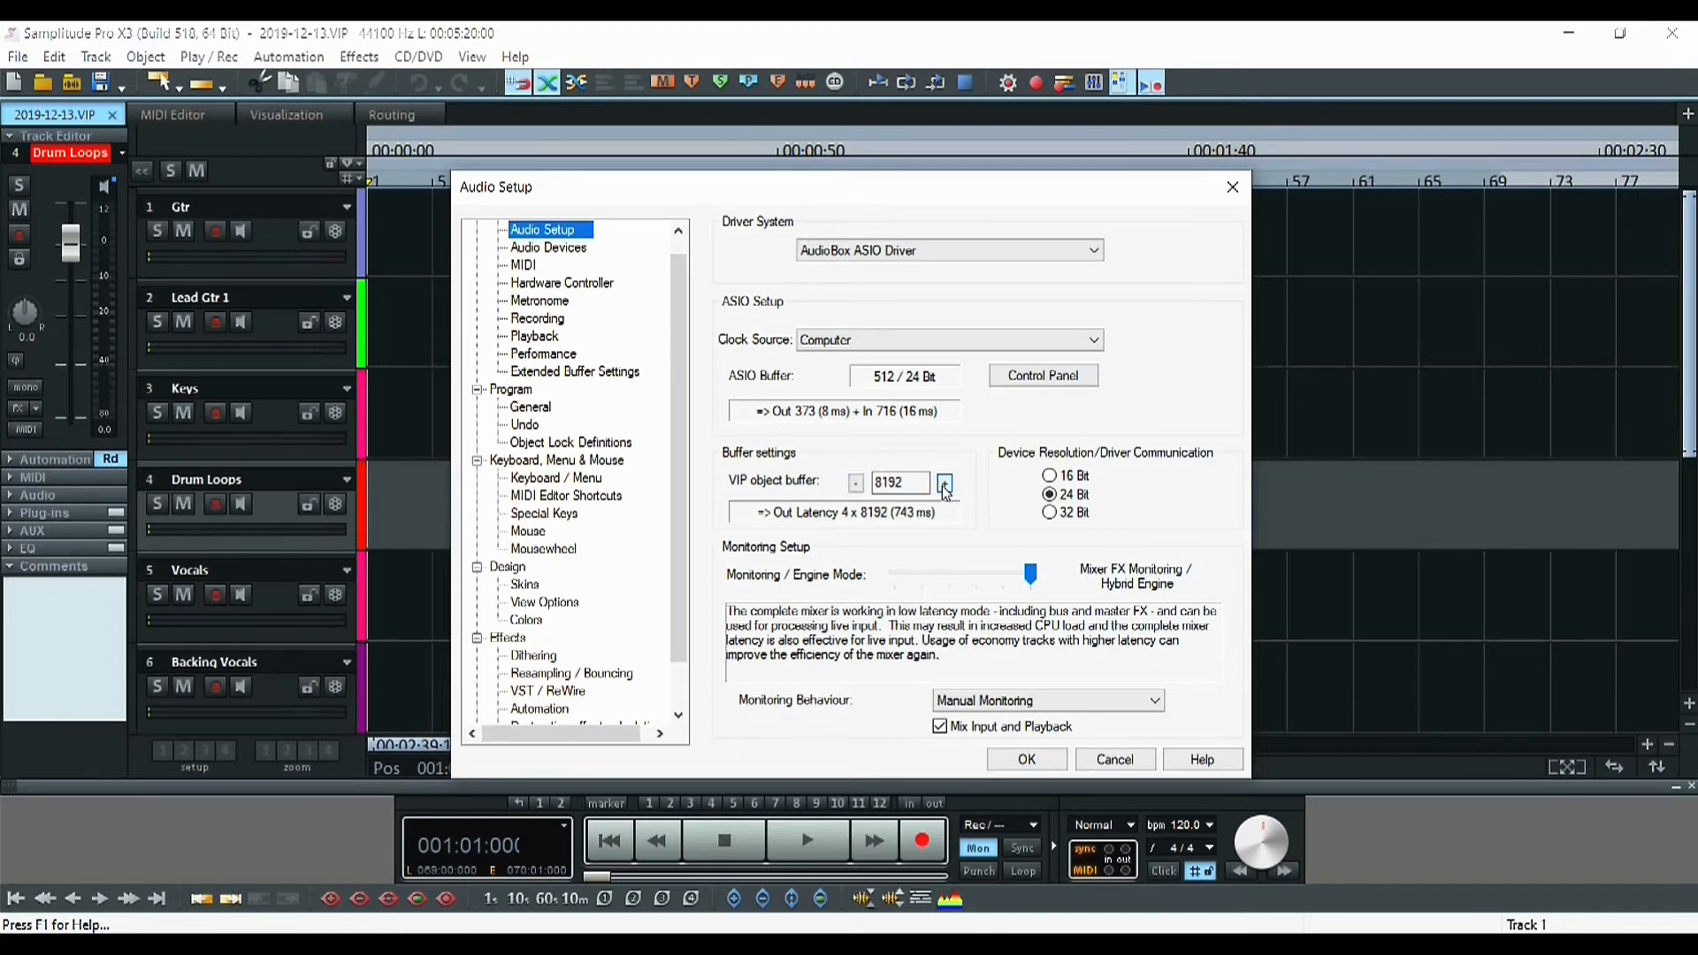
pyautogui.click(945, 485)
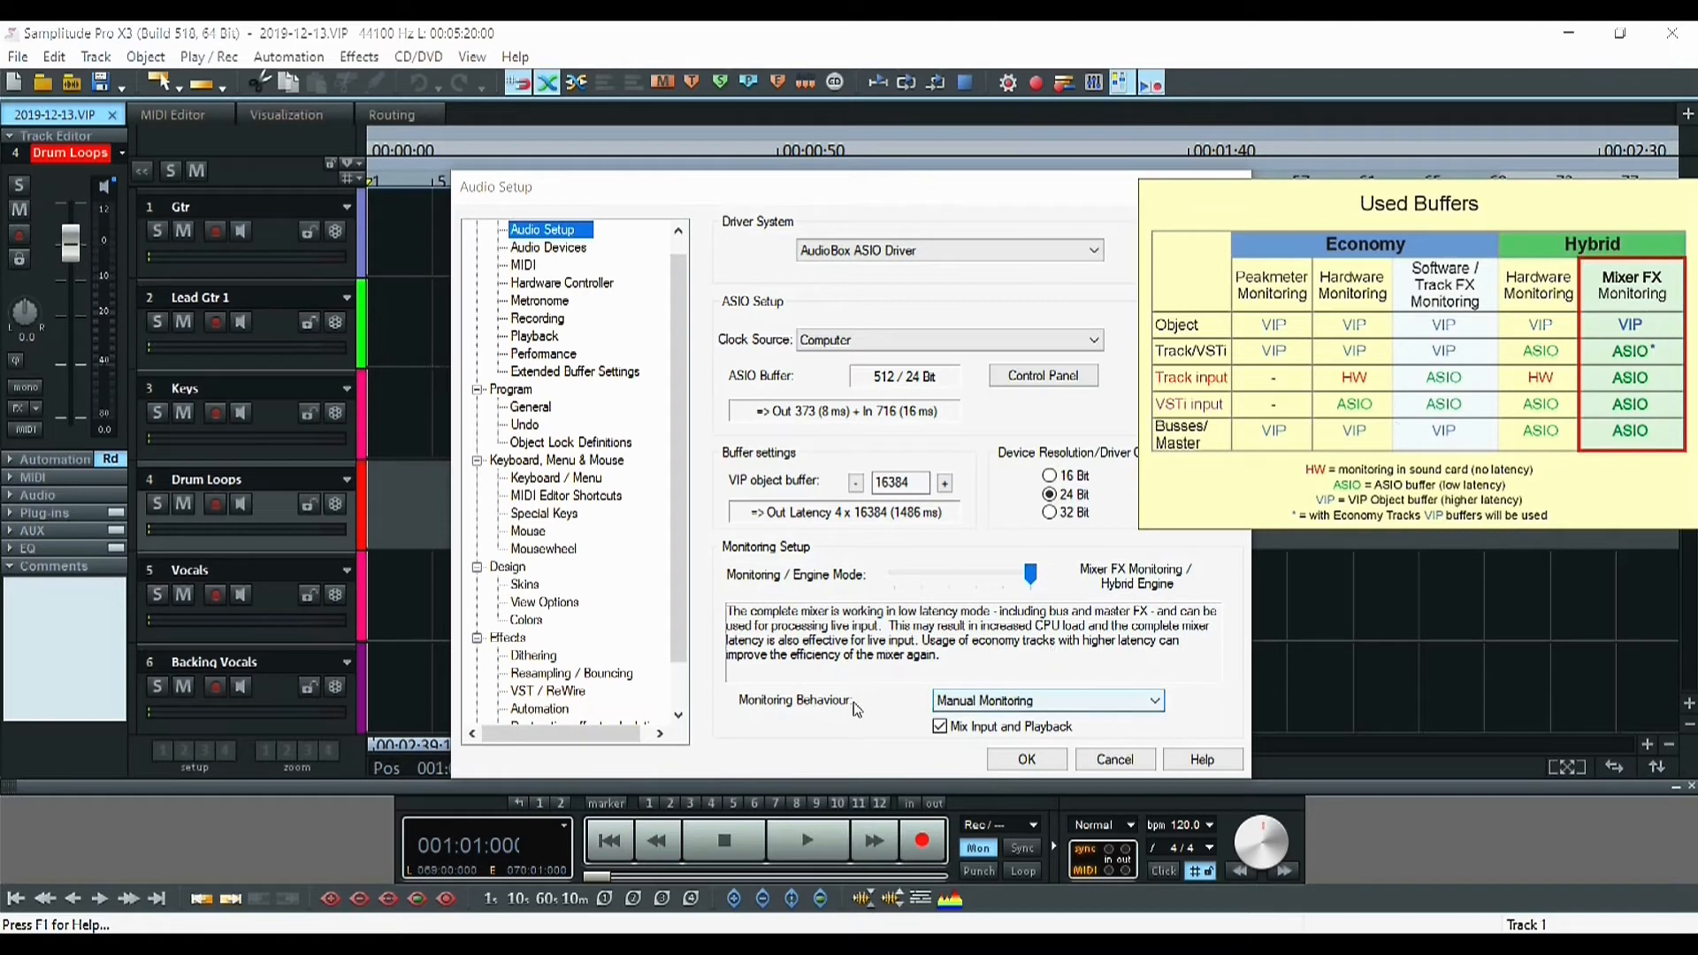
pyautogui.click(944, 675)
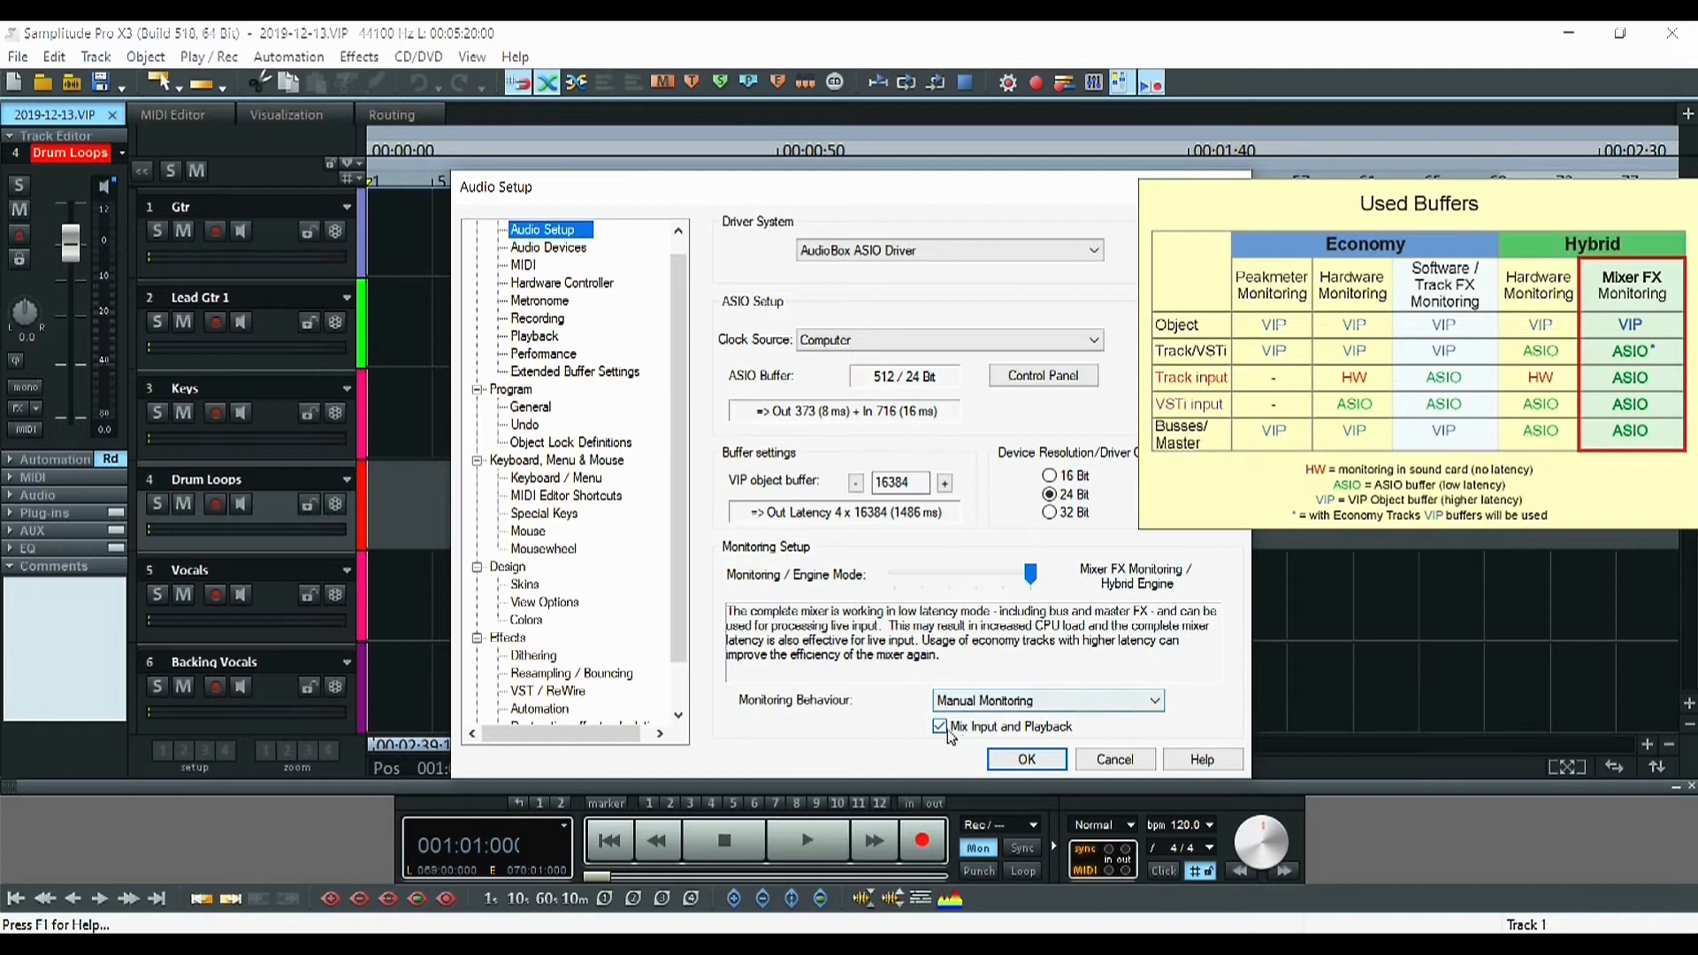
pyautogui.click(1026, 760)
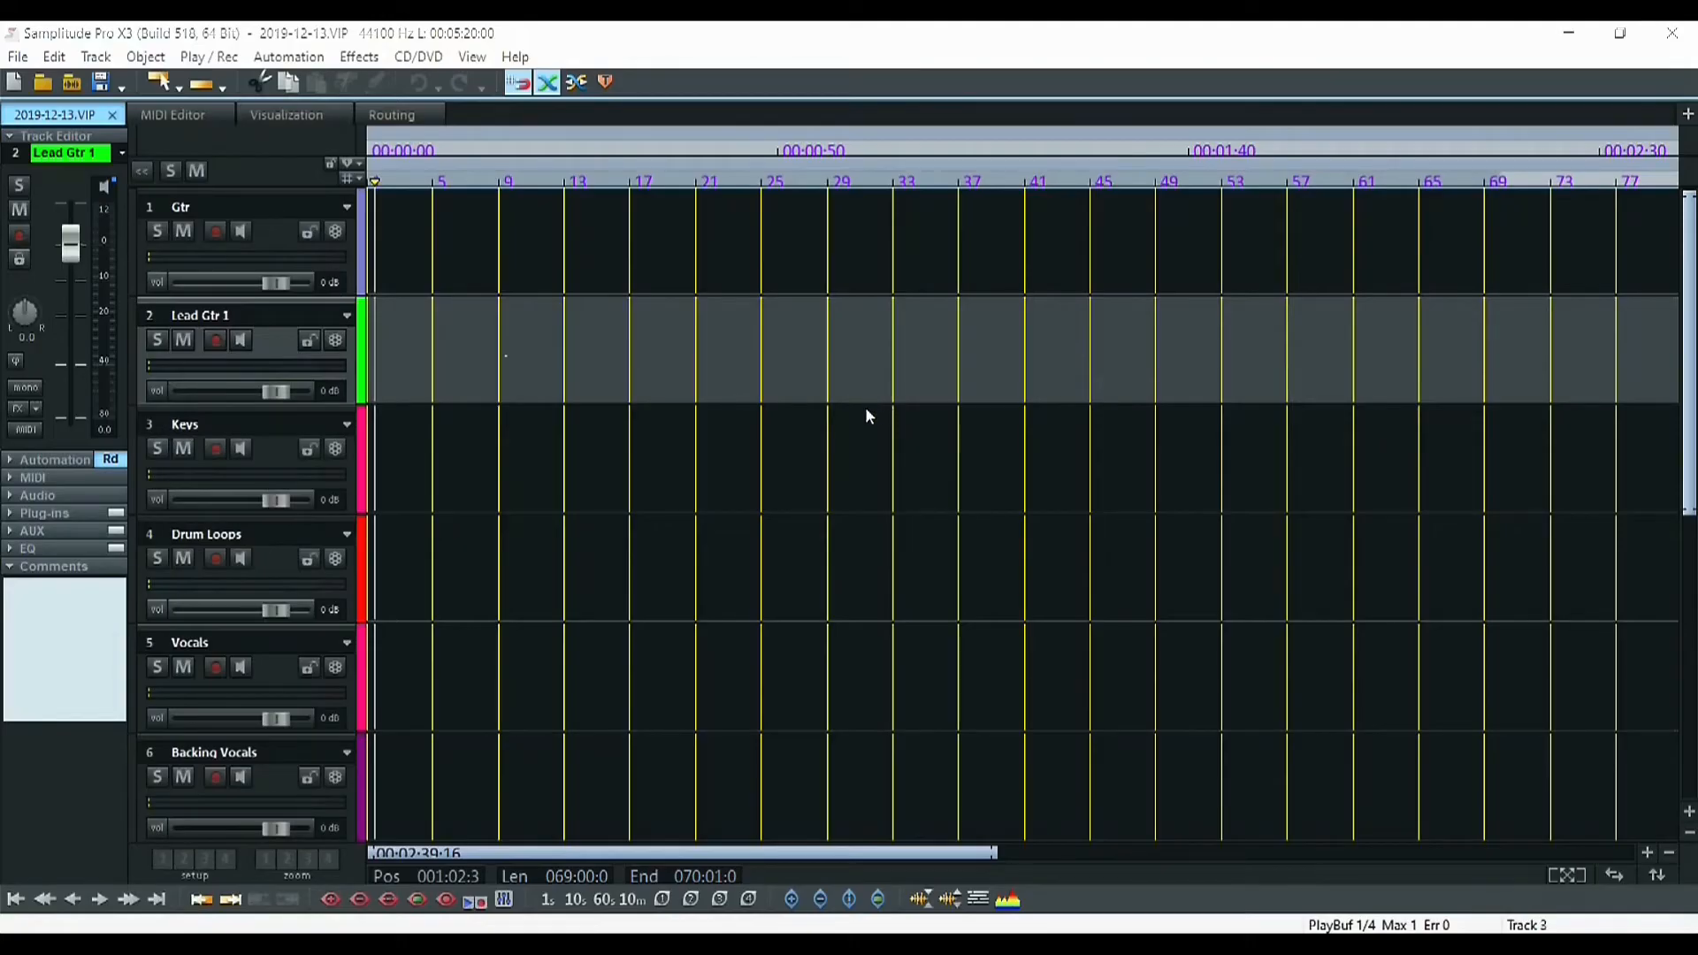
# Peek at the keyboard shortcut settings from the audio settings, then close them
pyautogui.press('y')
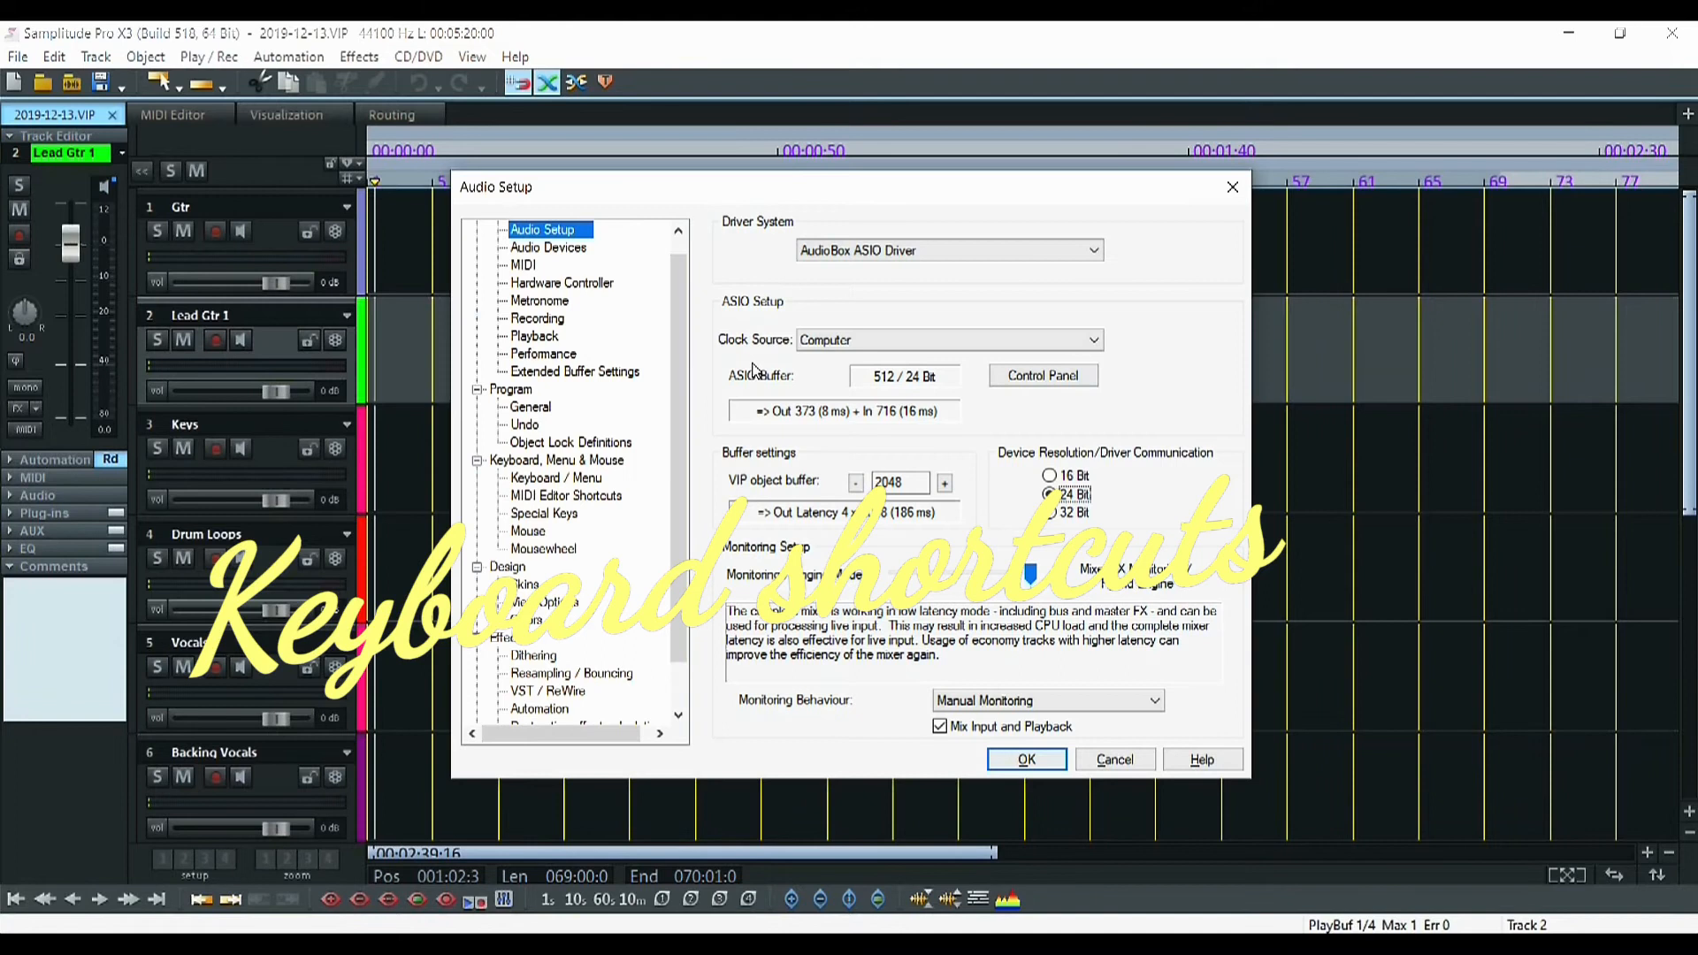
pyautogui.click(563, 479)
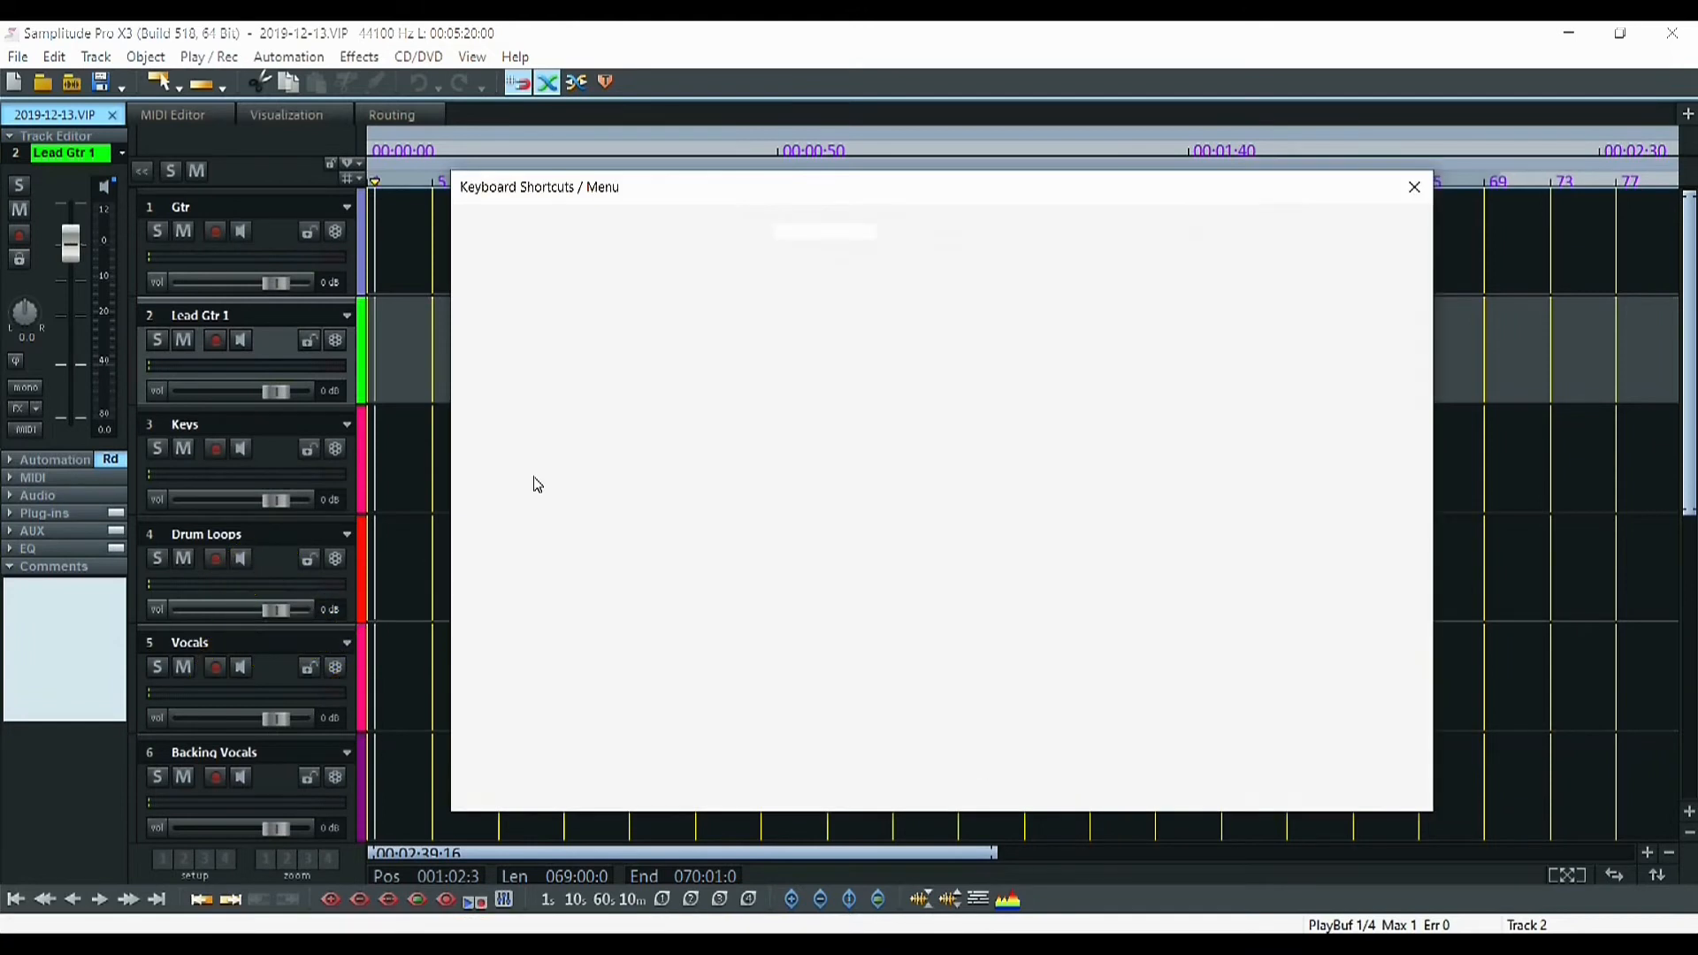
pyautogui.click(1416, 189)
# Open File > Program Preferences > Edit Keyboard Shortcuts and Menu, expand all, then collapse to top-level menus
pyautogui.click(31, 57)
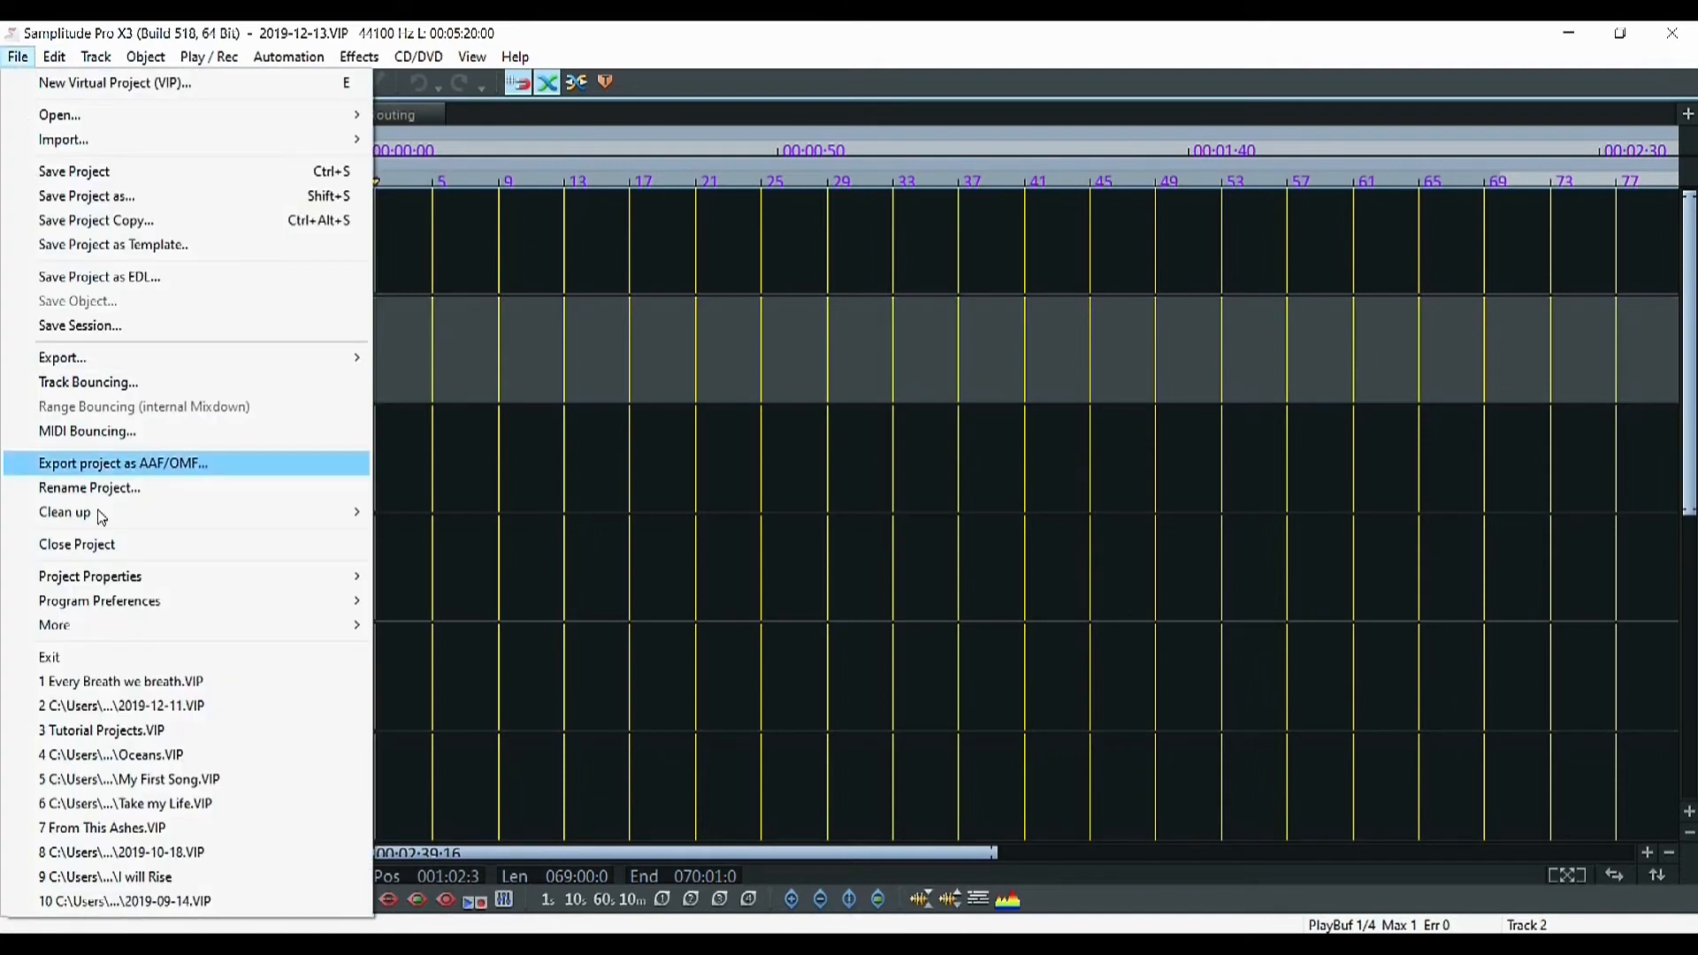
pyautogui.moveTo(119, 602)
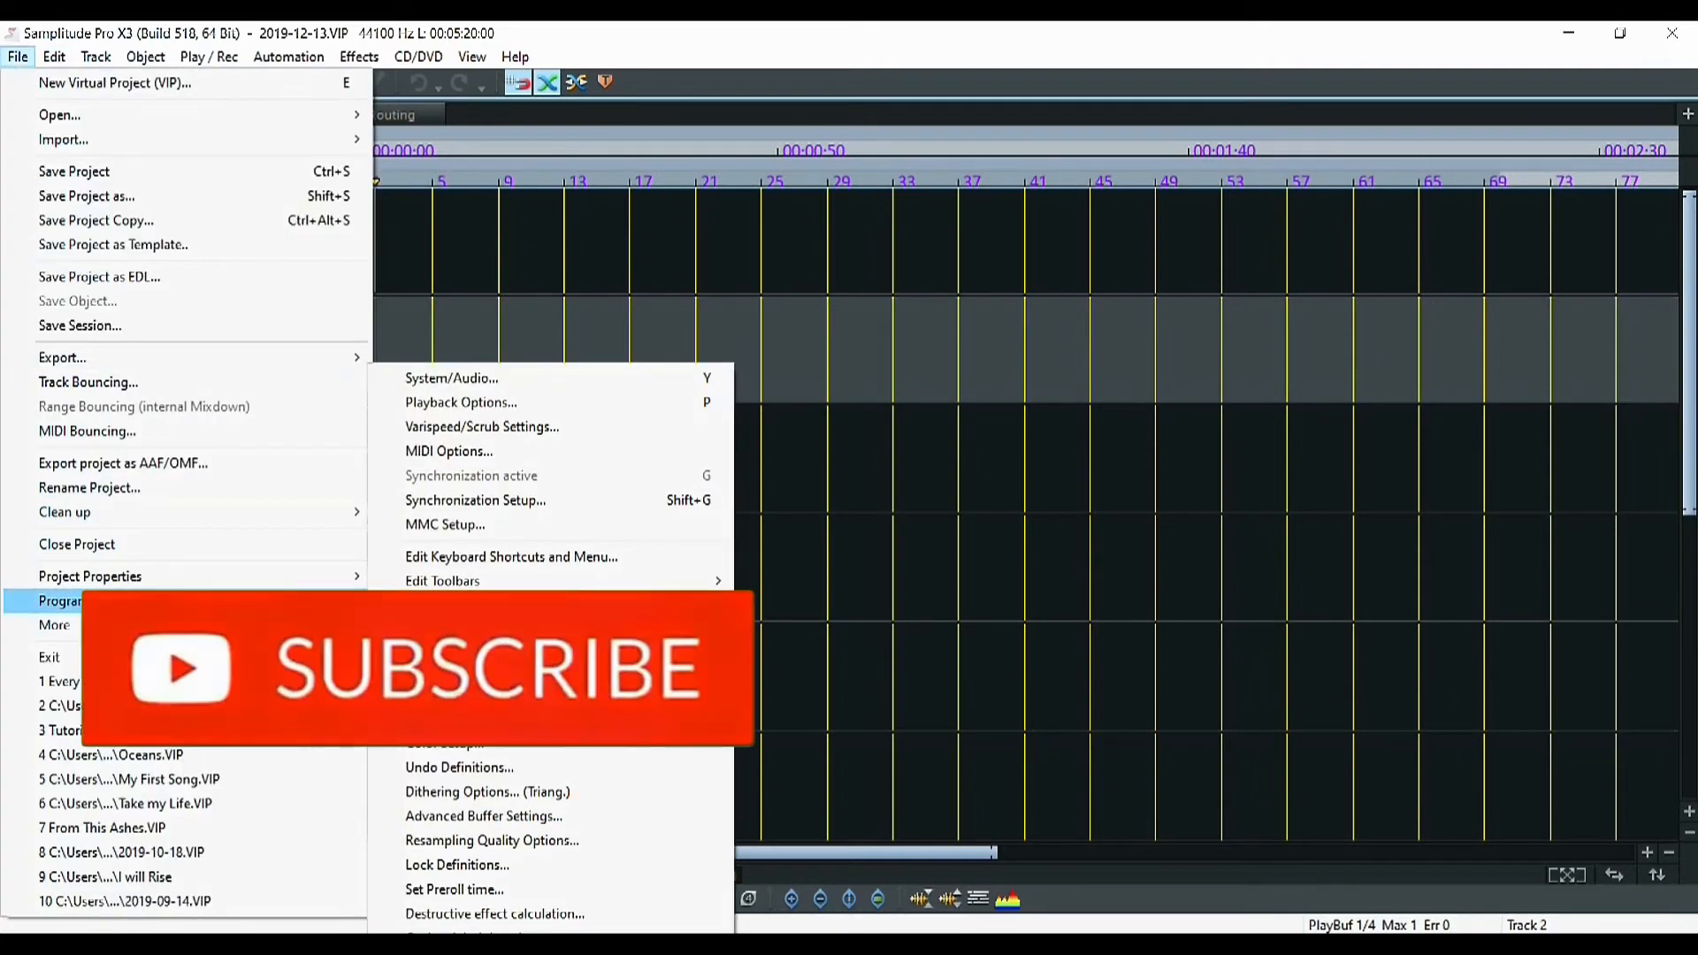
pyautogui.click(477, 560)
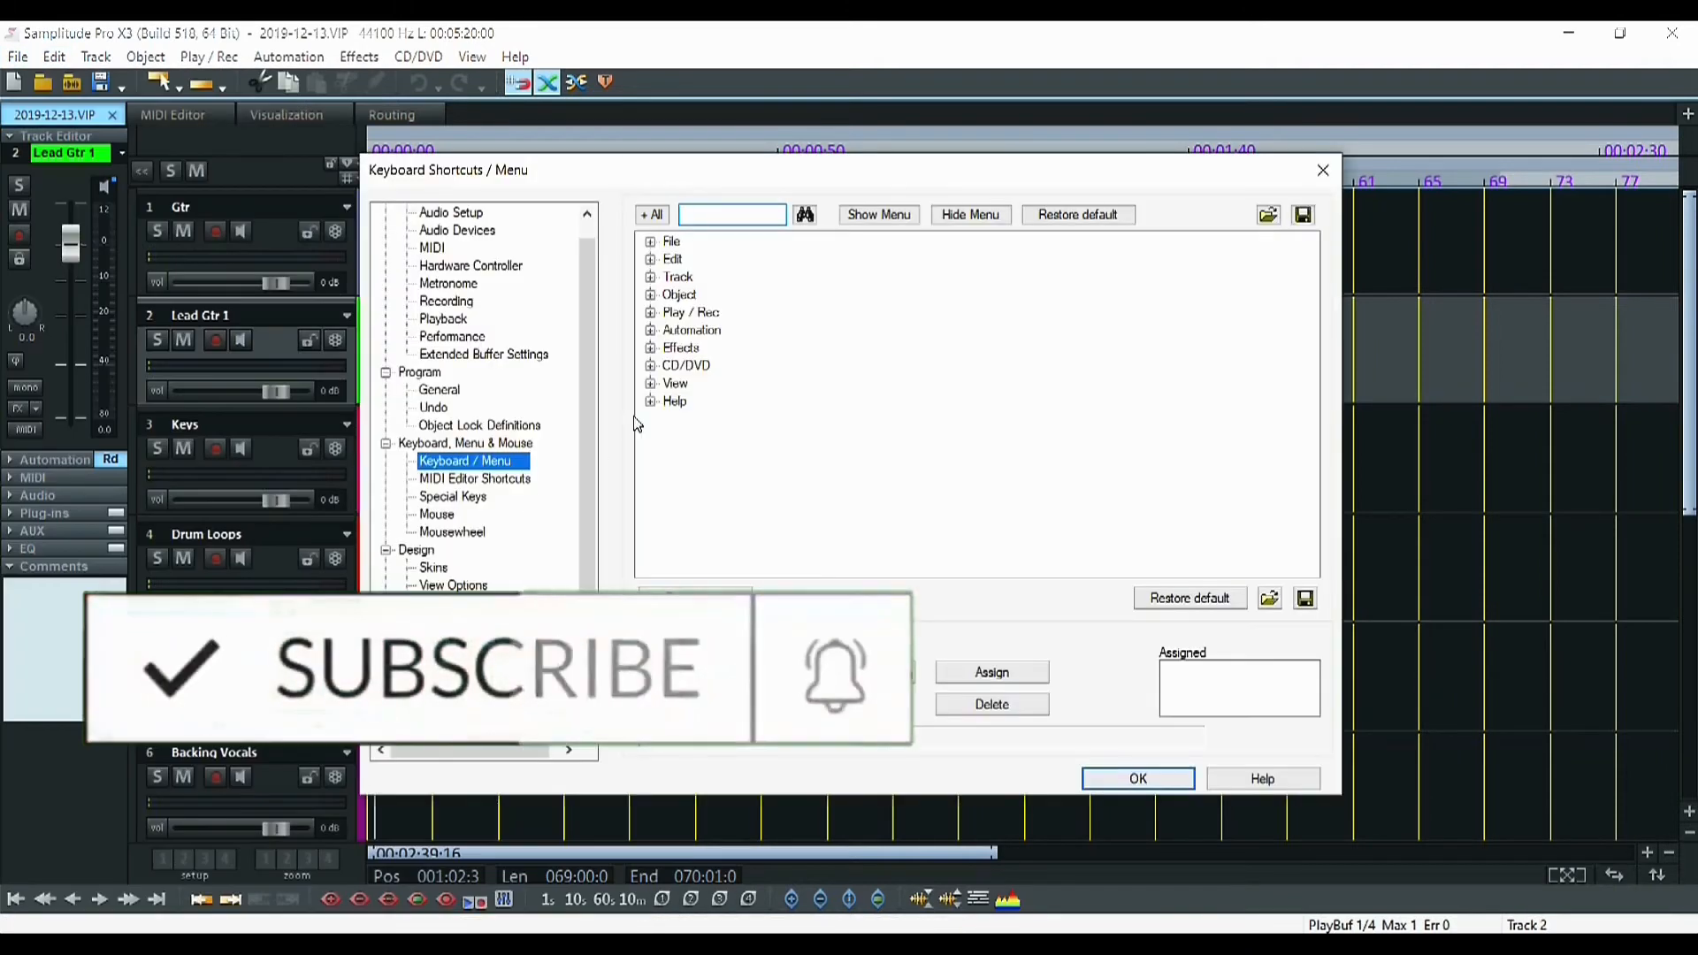
pyautogui.click(653, 215)
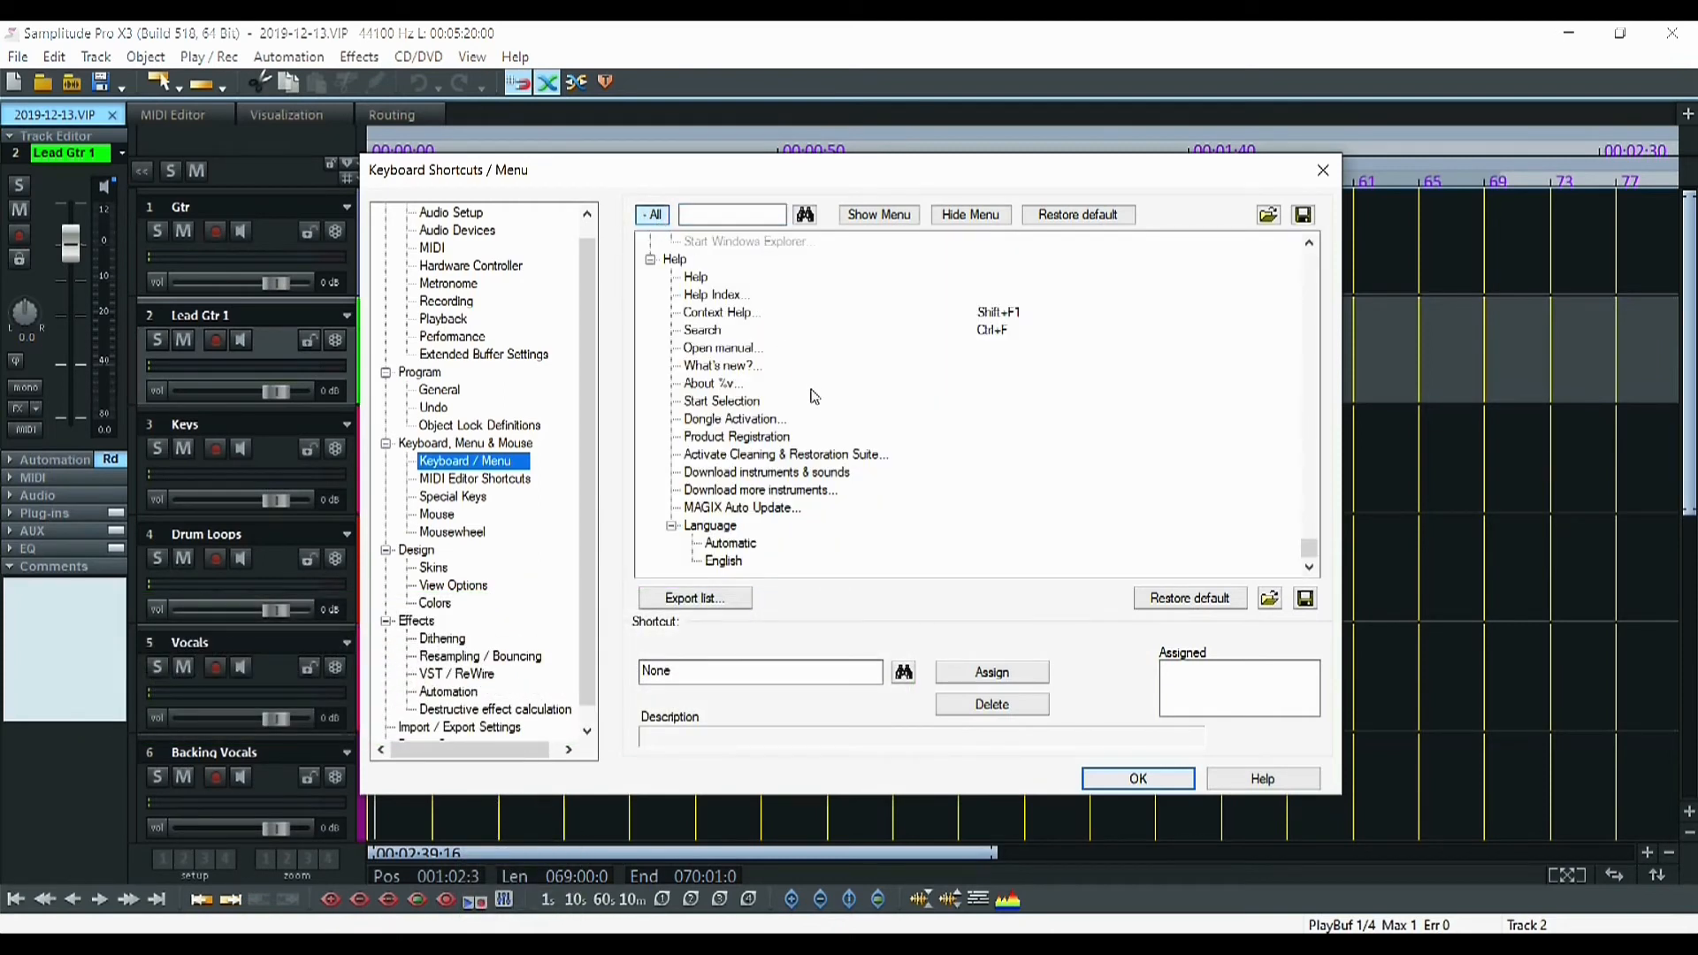
pyautogui.scroll(6, 813, 398)
pyautogui.scroll(15, 815, 403)
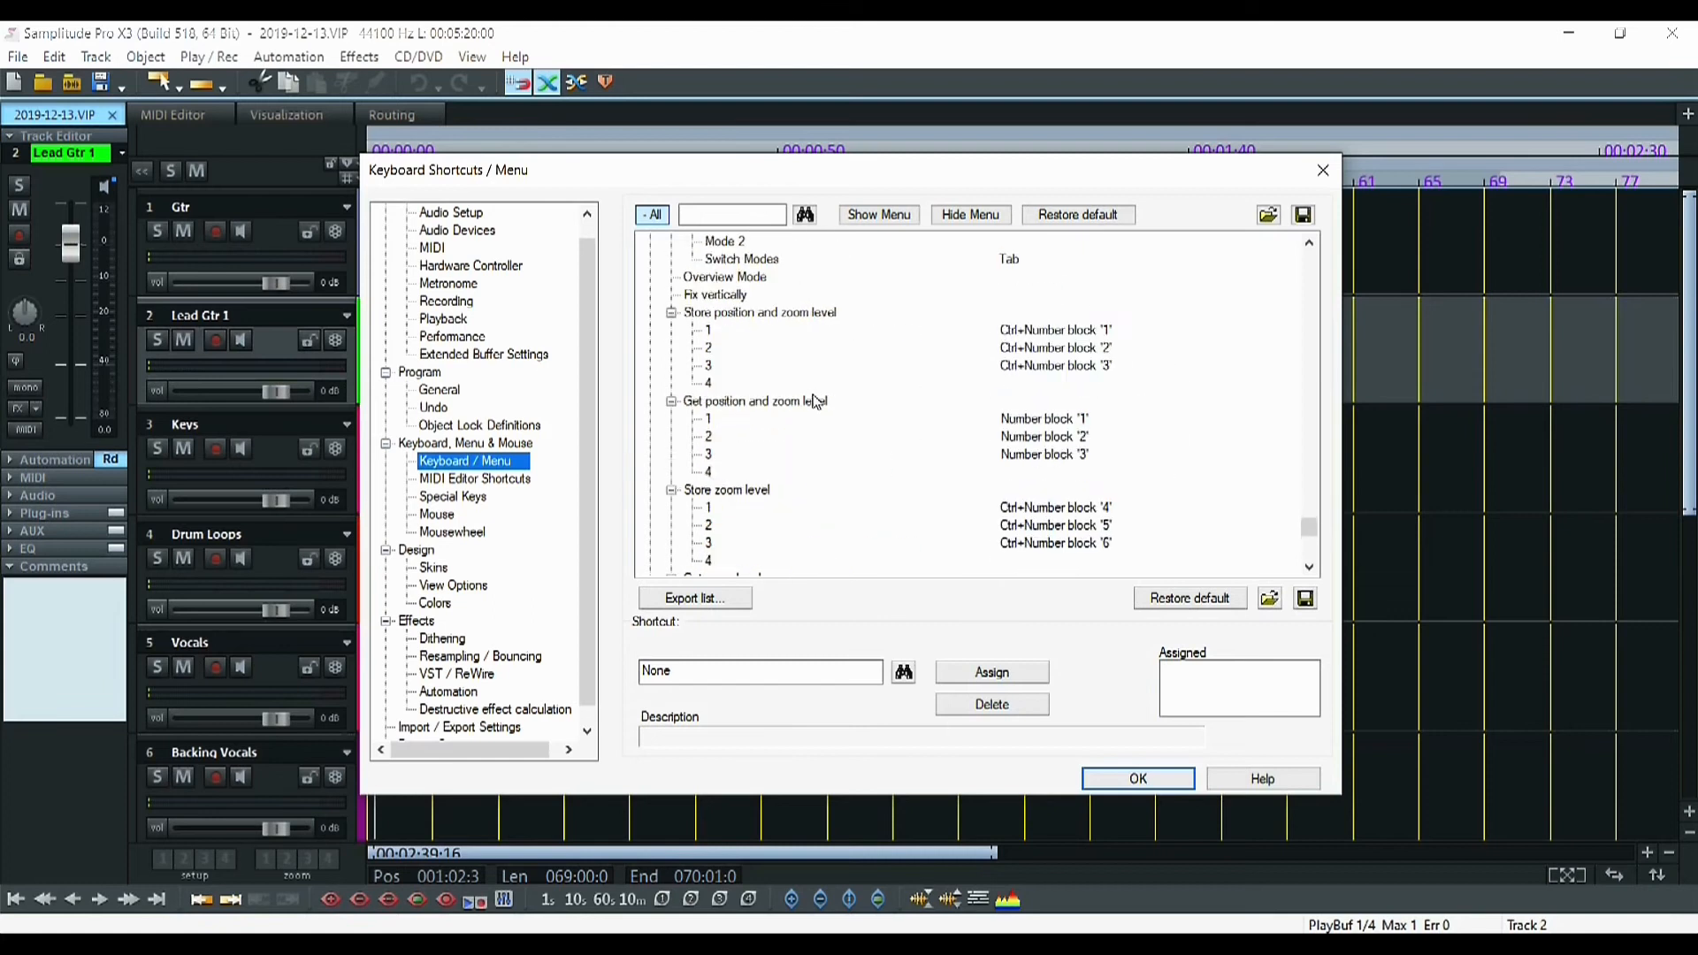
pyautogui.click(654, 217)
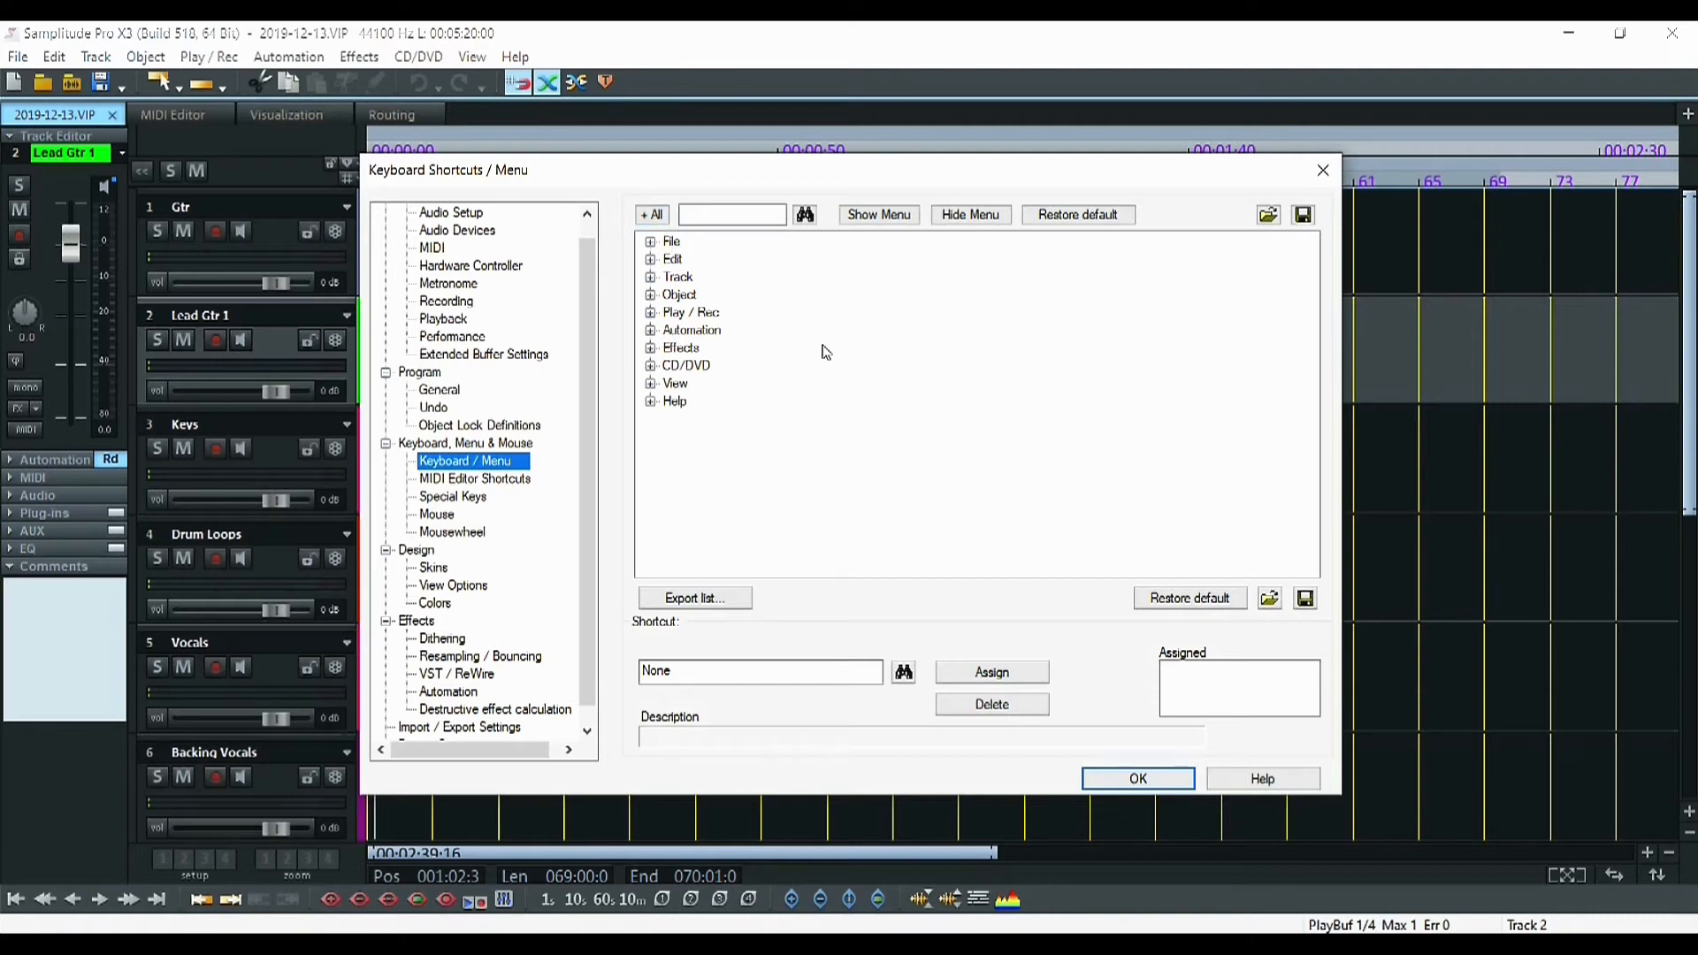
pyautogui.click(761, 215)
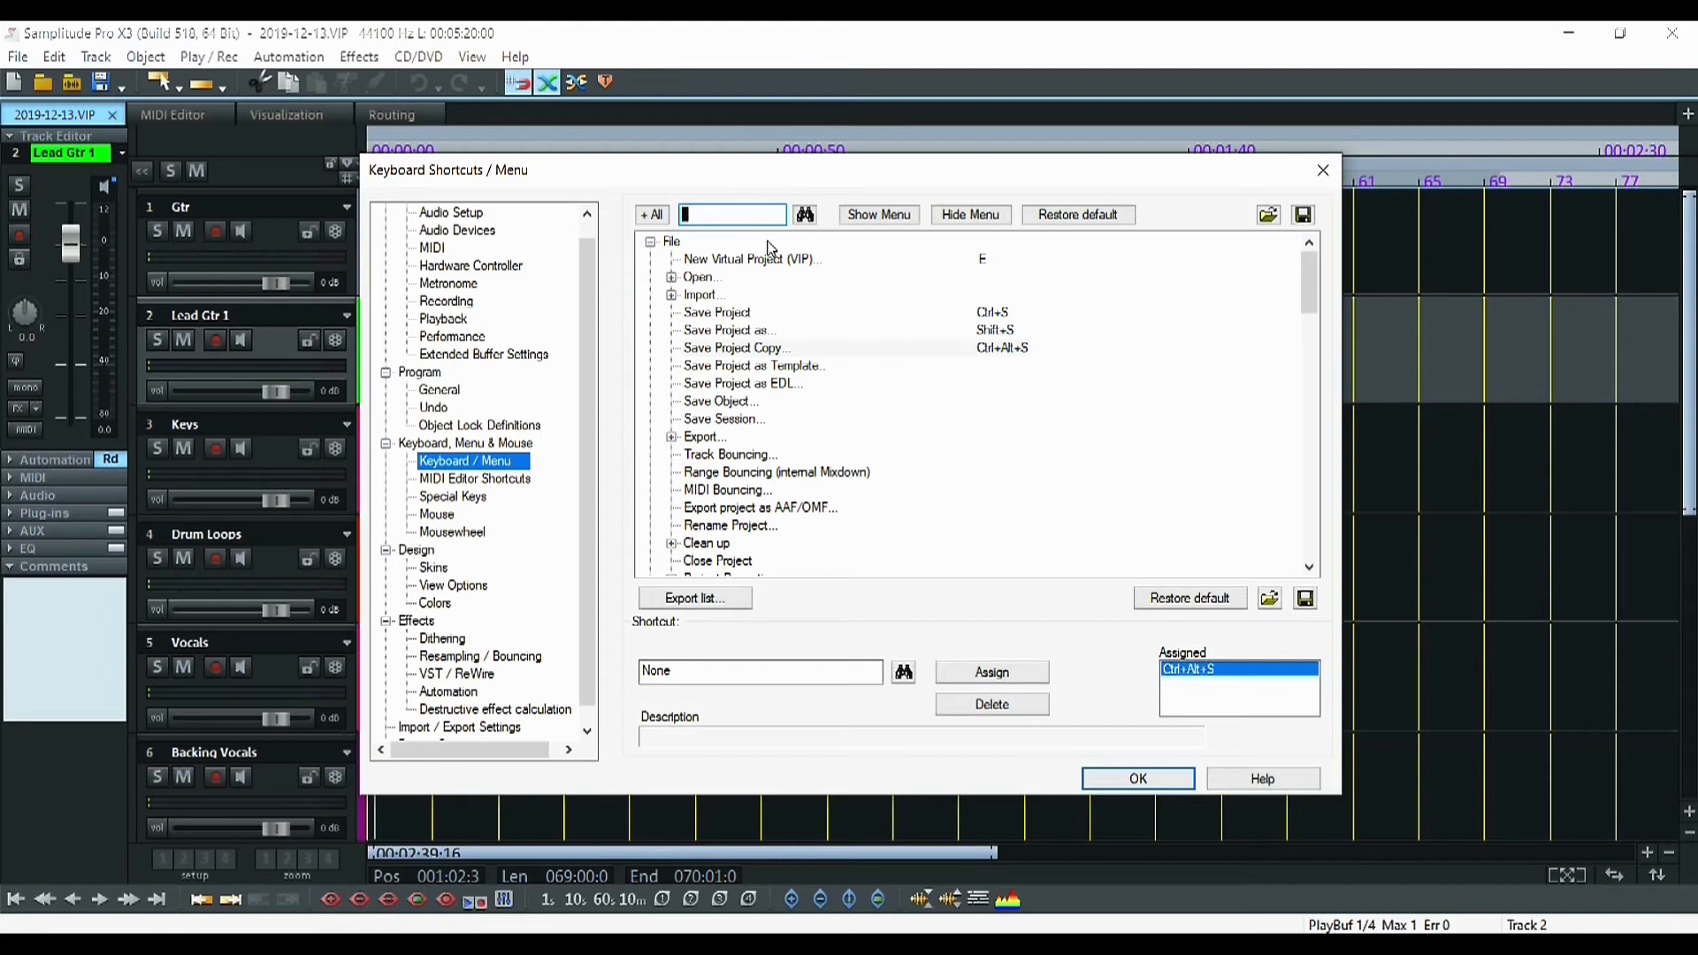
# Search the shortcut list for 'copy' and expand the Copy node to see its shortcuts
pyautogui.write('copy')
pyautogui.press('Return')
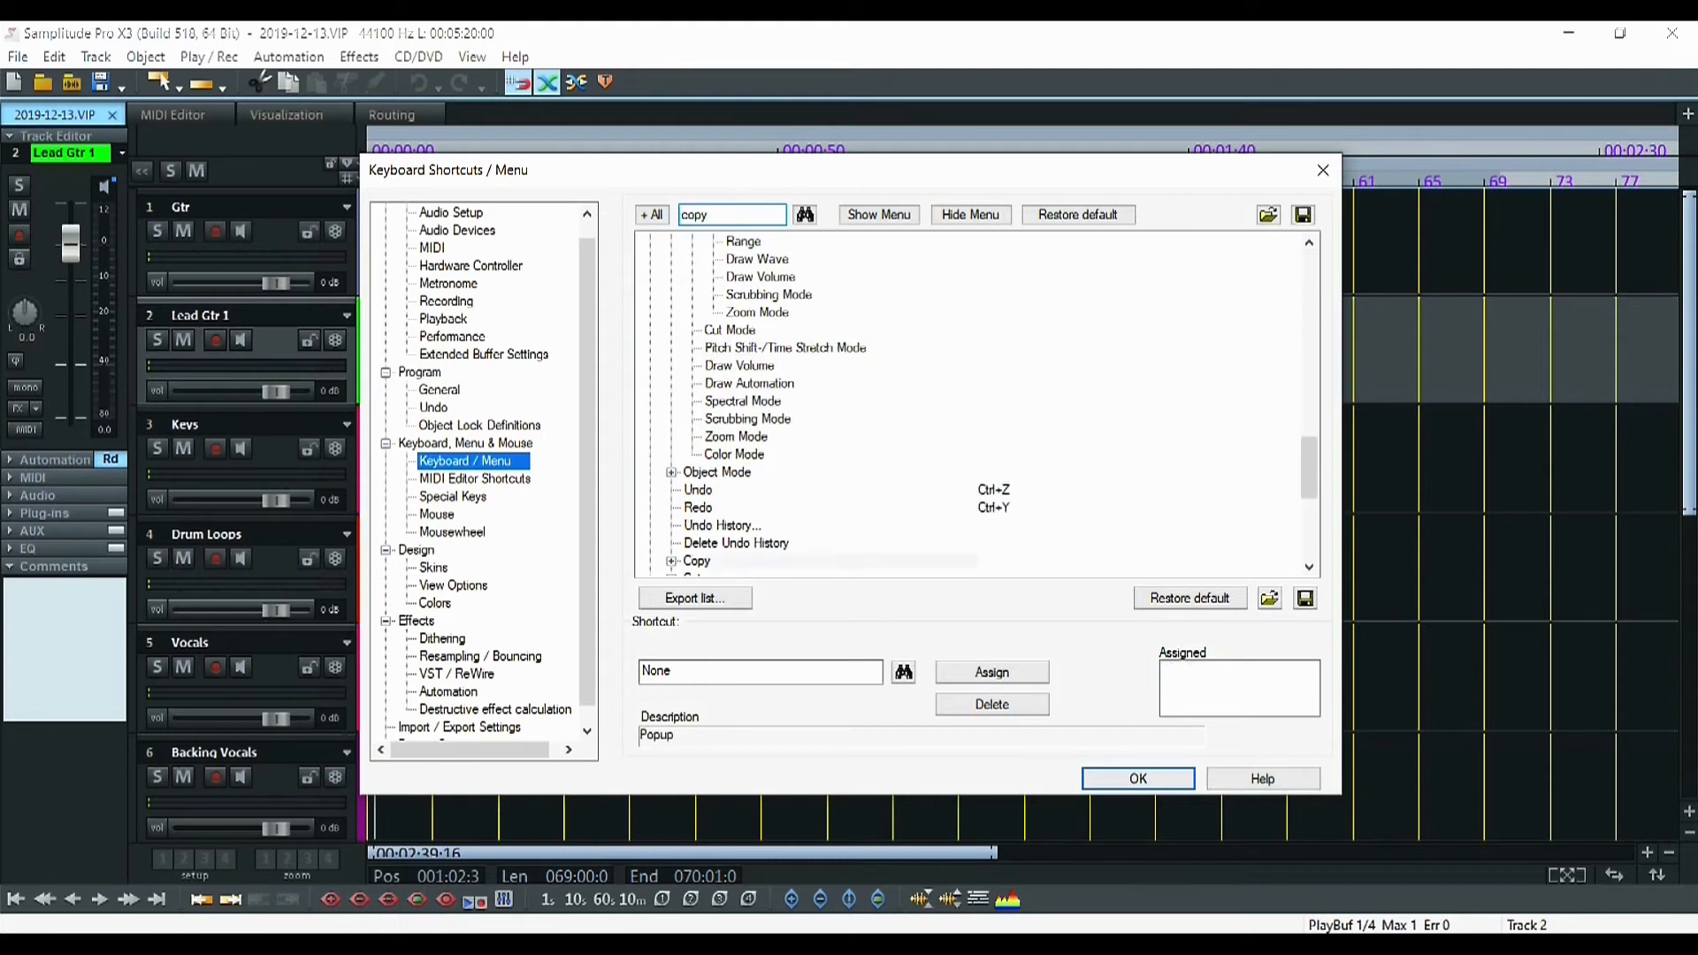
pyautogui.scroll(-2, 848, 420)
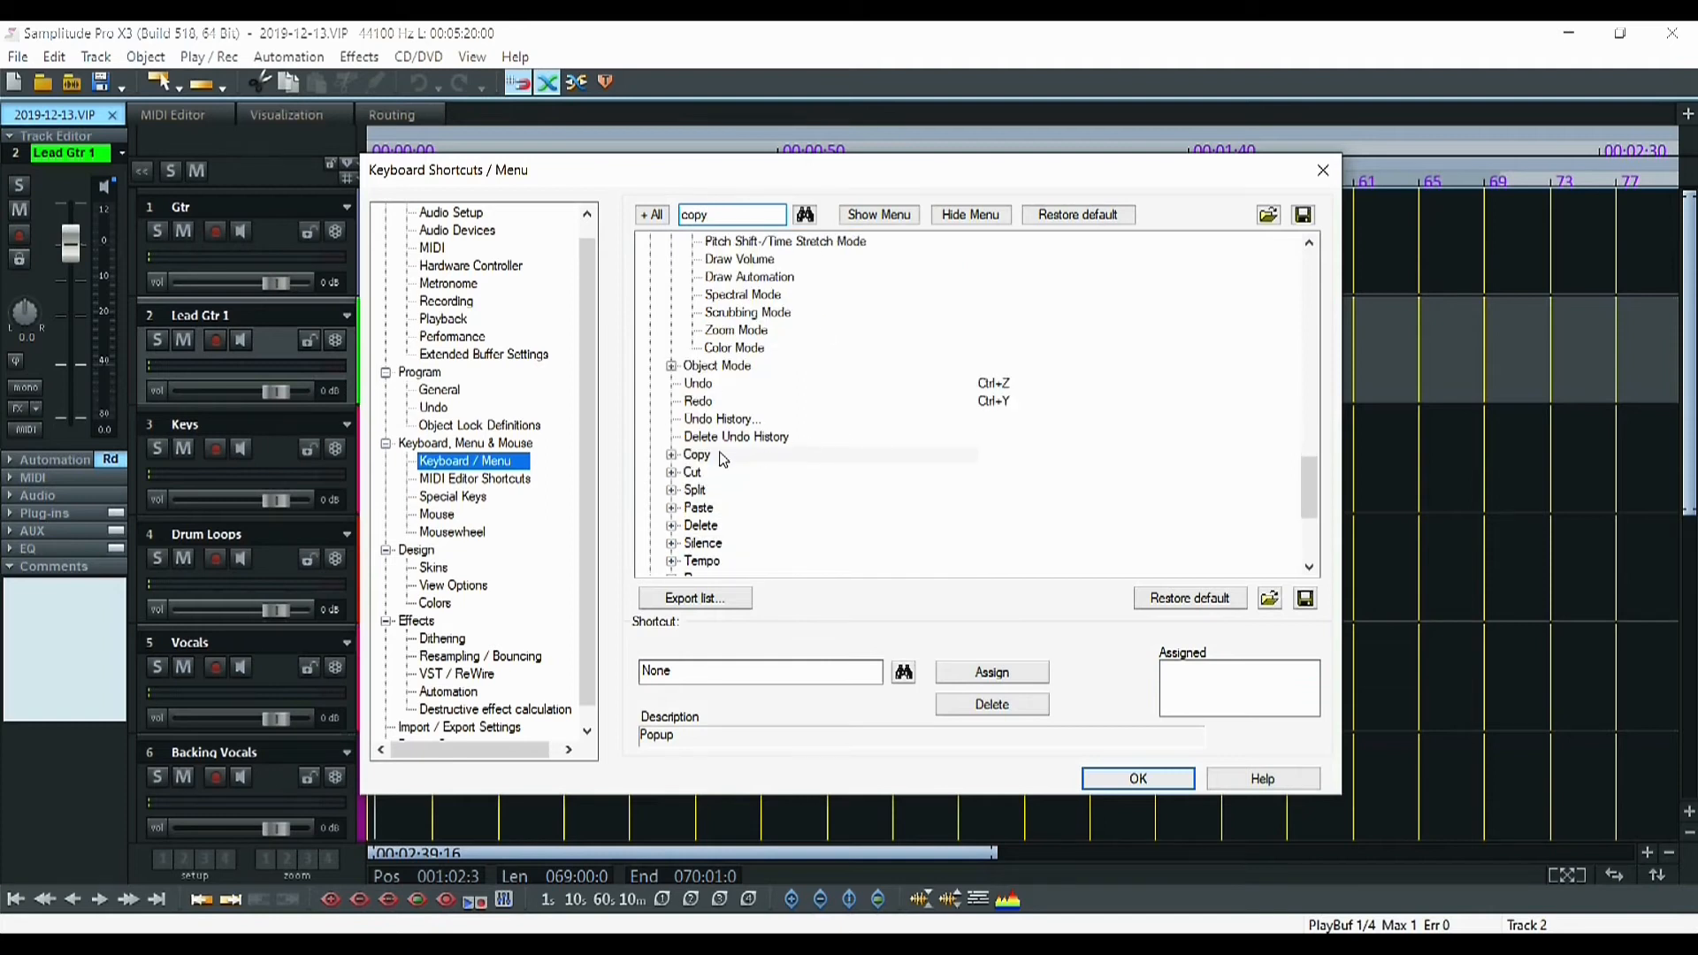
pyautogui.click(677, 457)
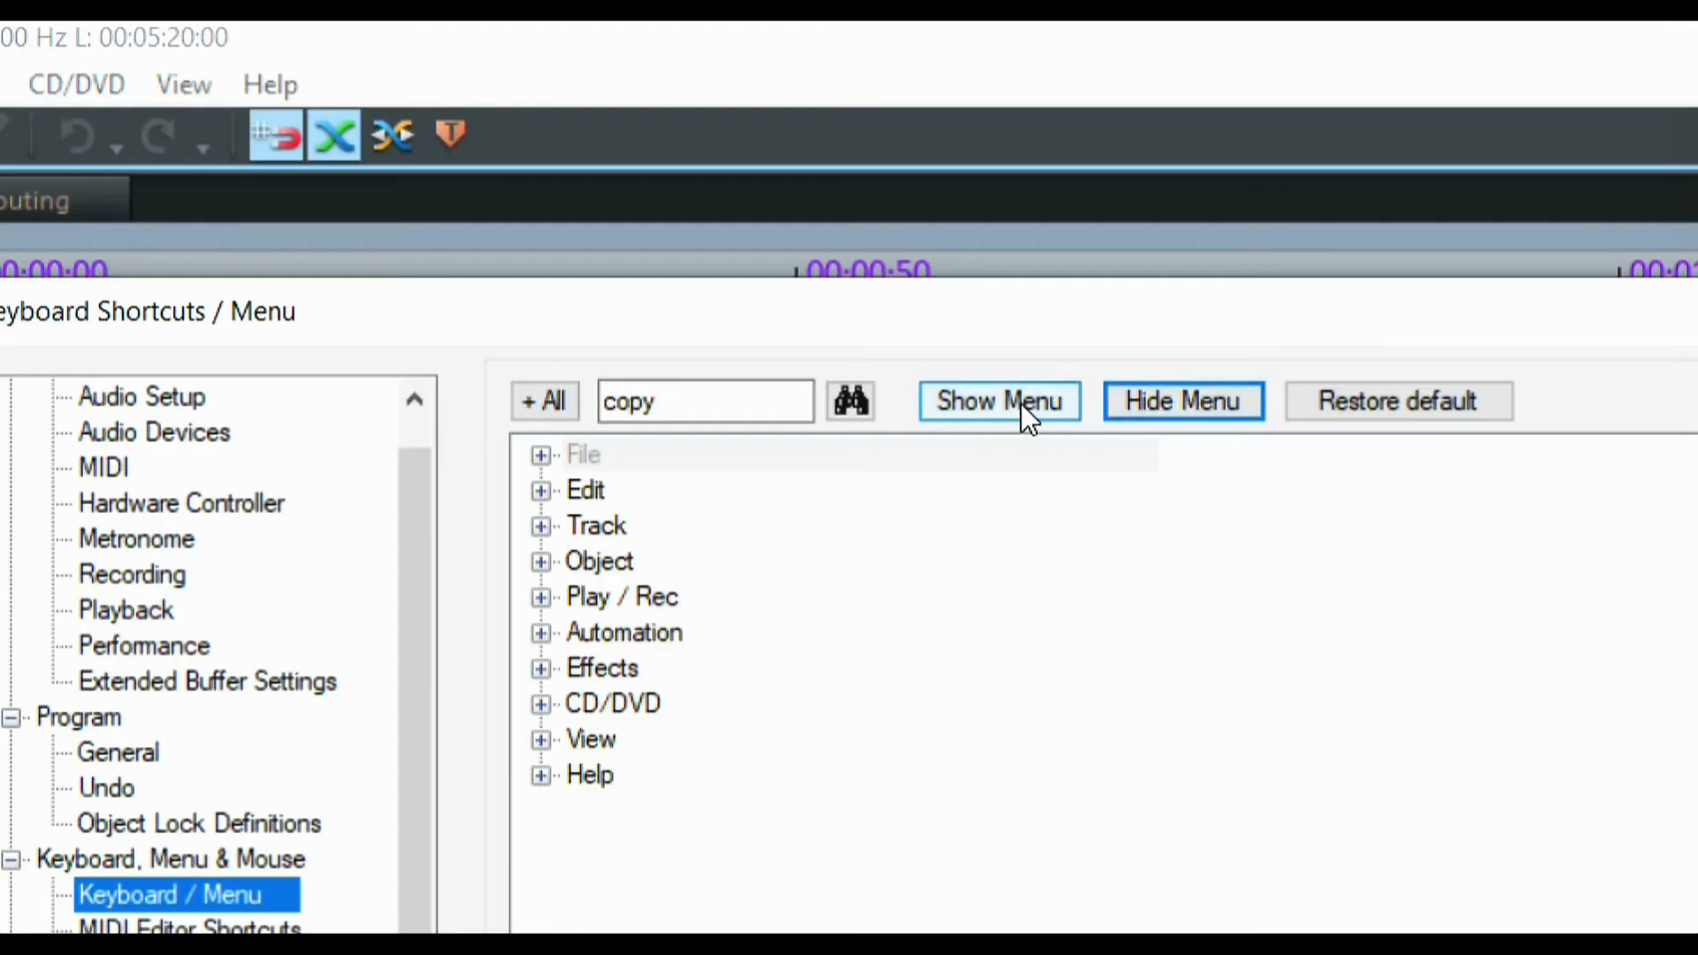
# Make the File menu visible again, then hide and re-show the Play / Rec menu
pyautogui.click(1019, 403)
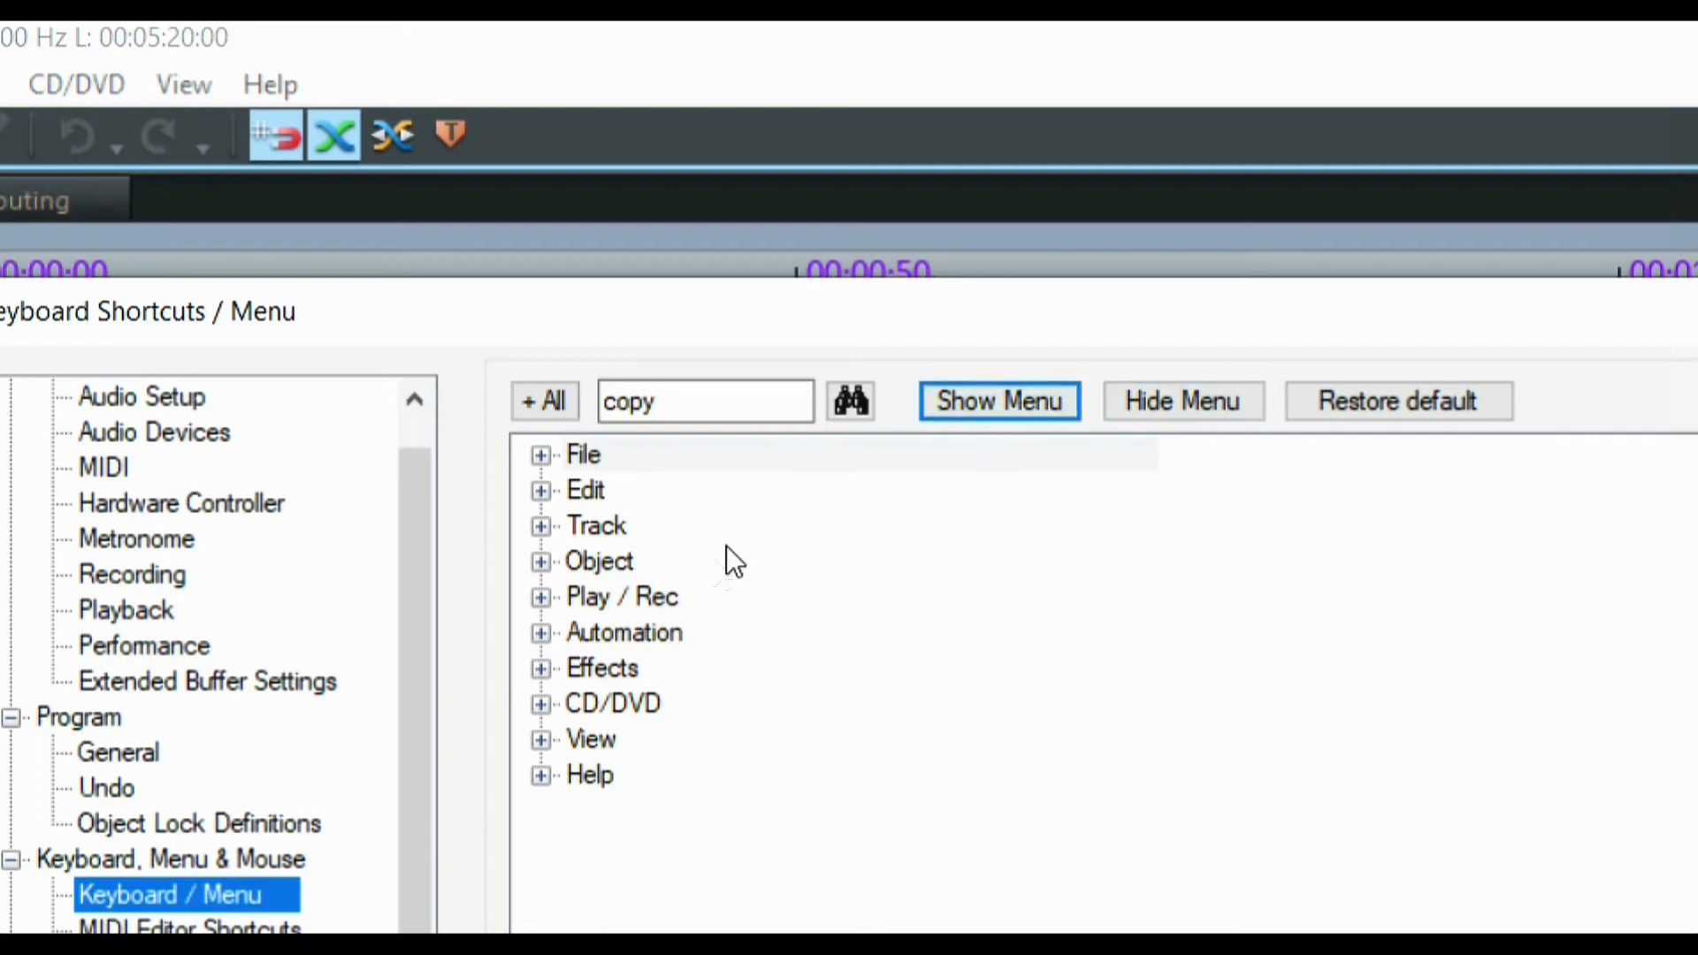
pyautogui.click(675, 601)
pyautogui.click(1161, 409)
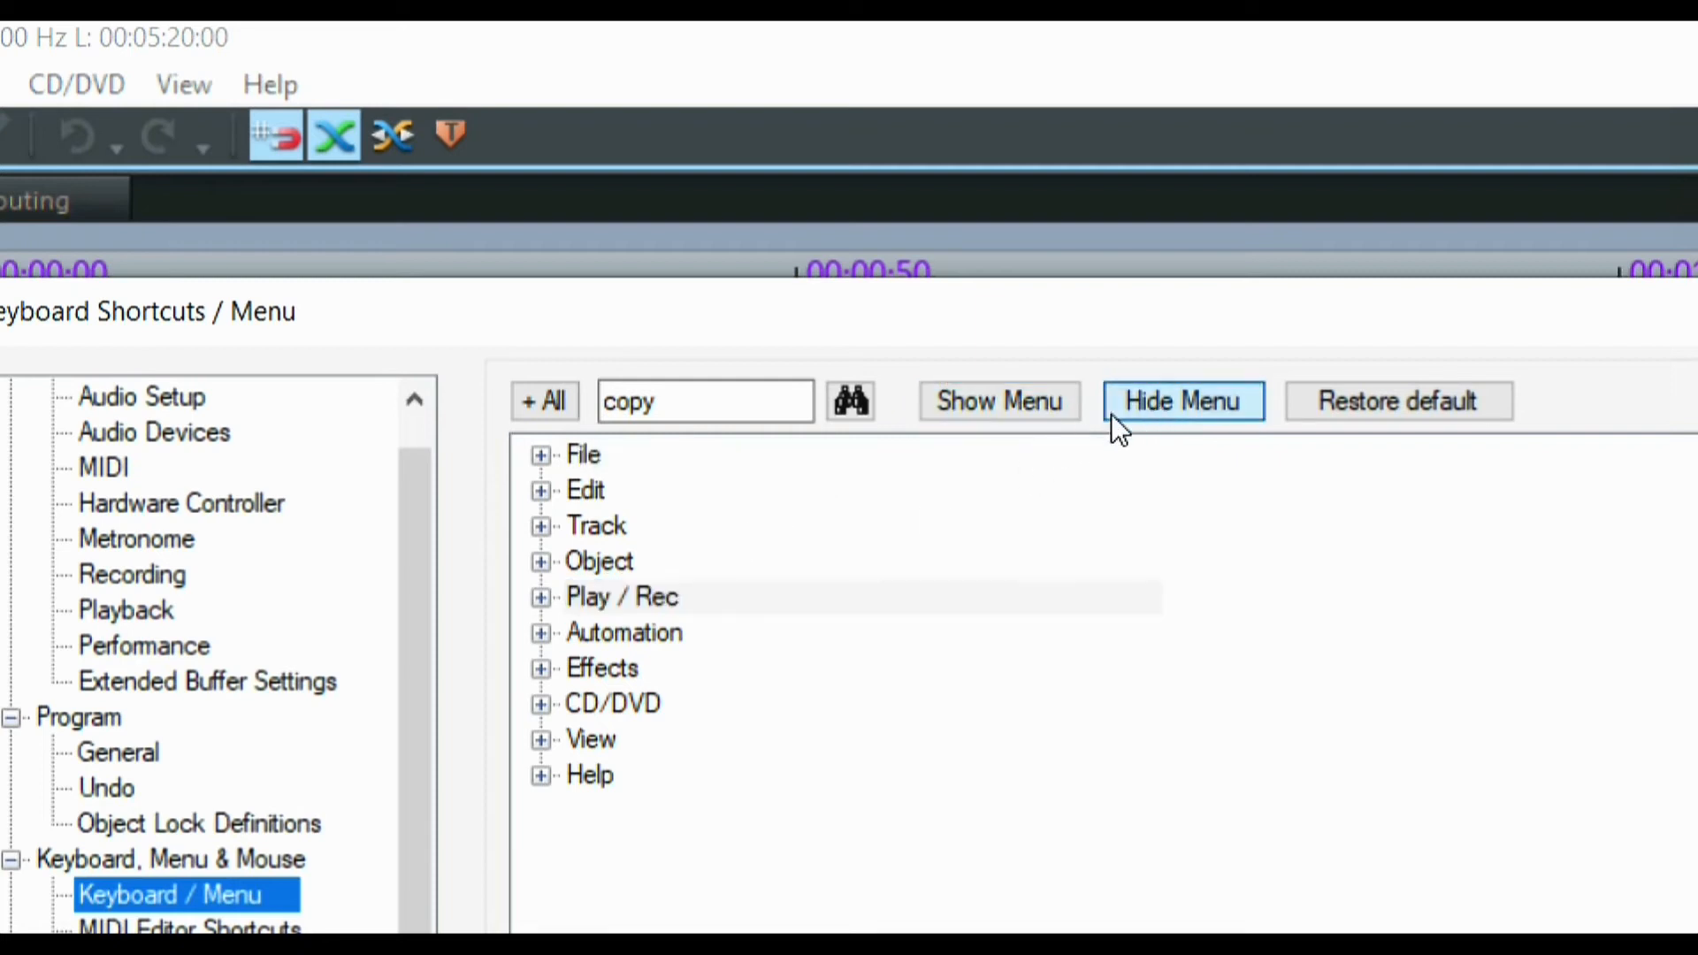
pyautogui.click(1019, 413)
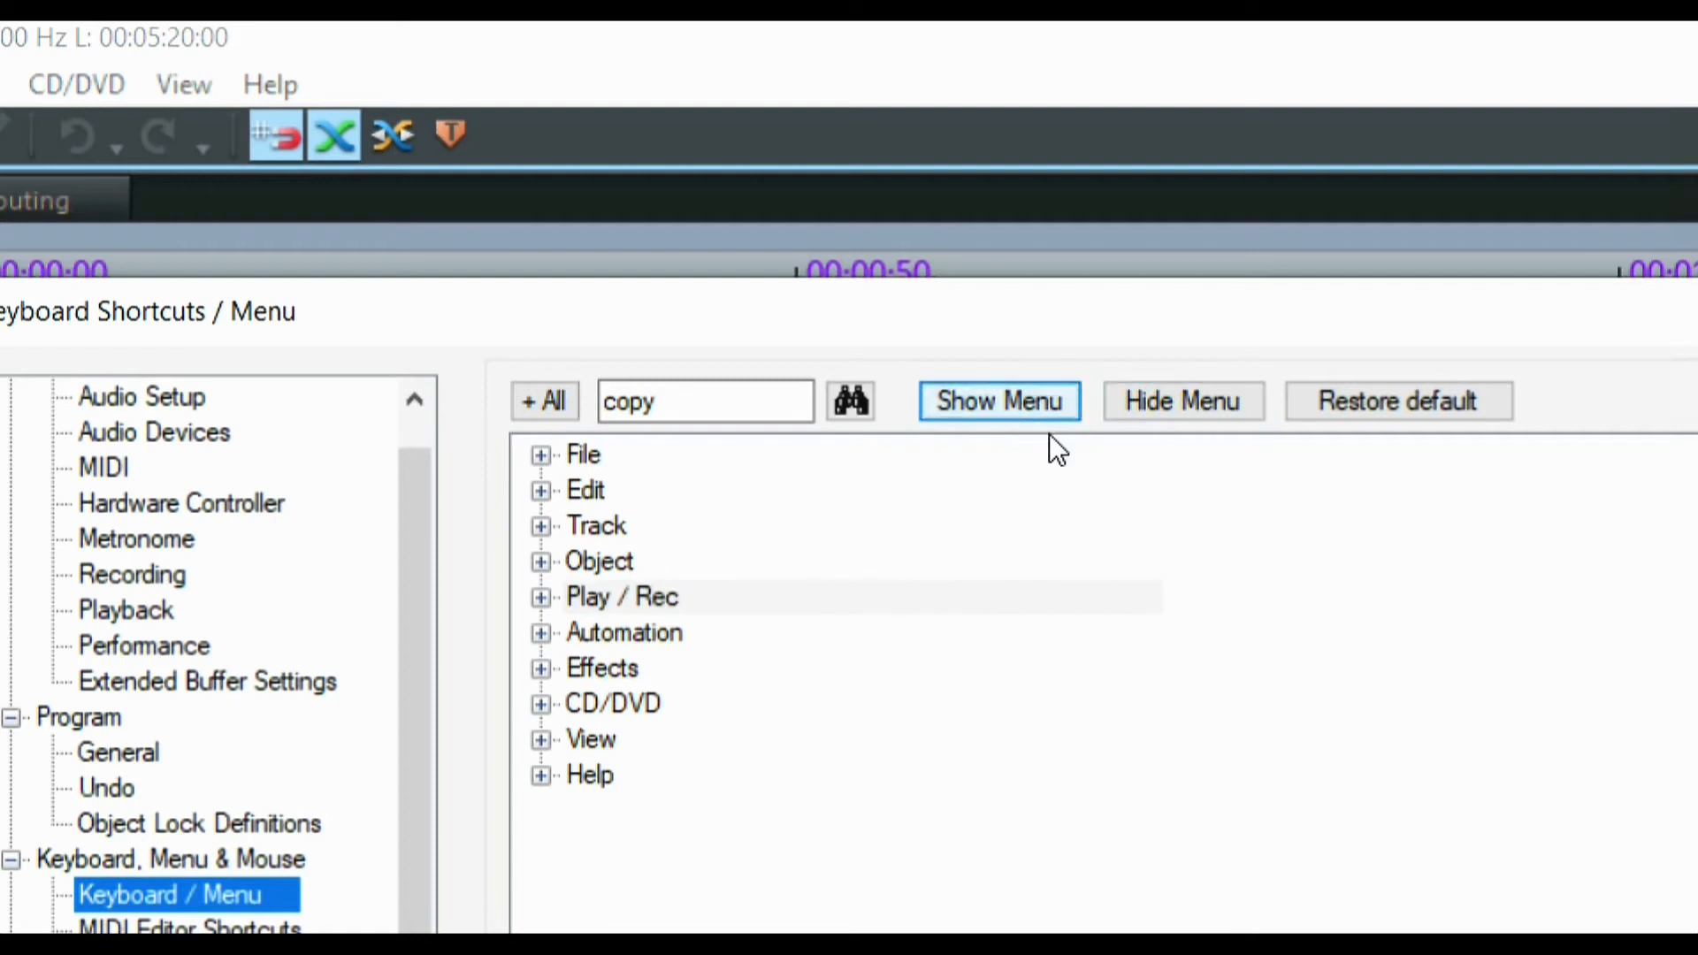
# Restore all menus and shortcuts to defaults and review the Export list formats
pyautogui.click(1272, 402)
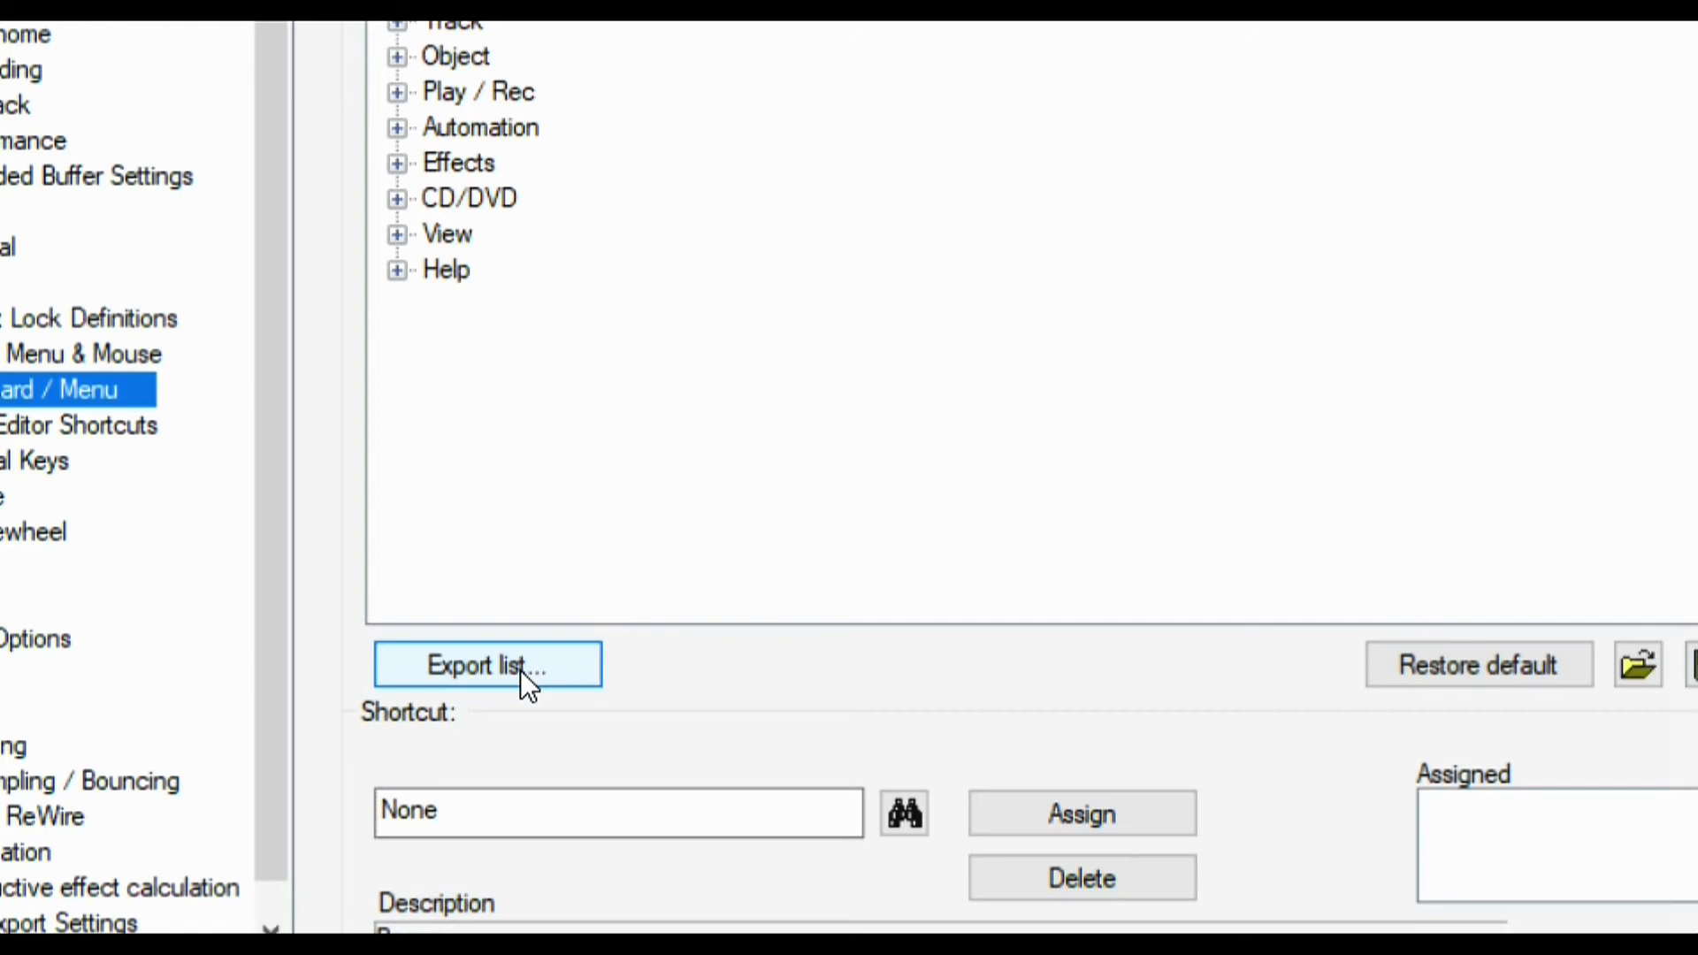
pyautogui.click(516, 671)
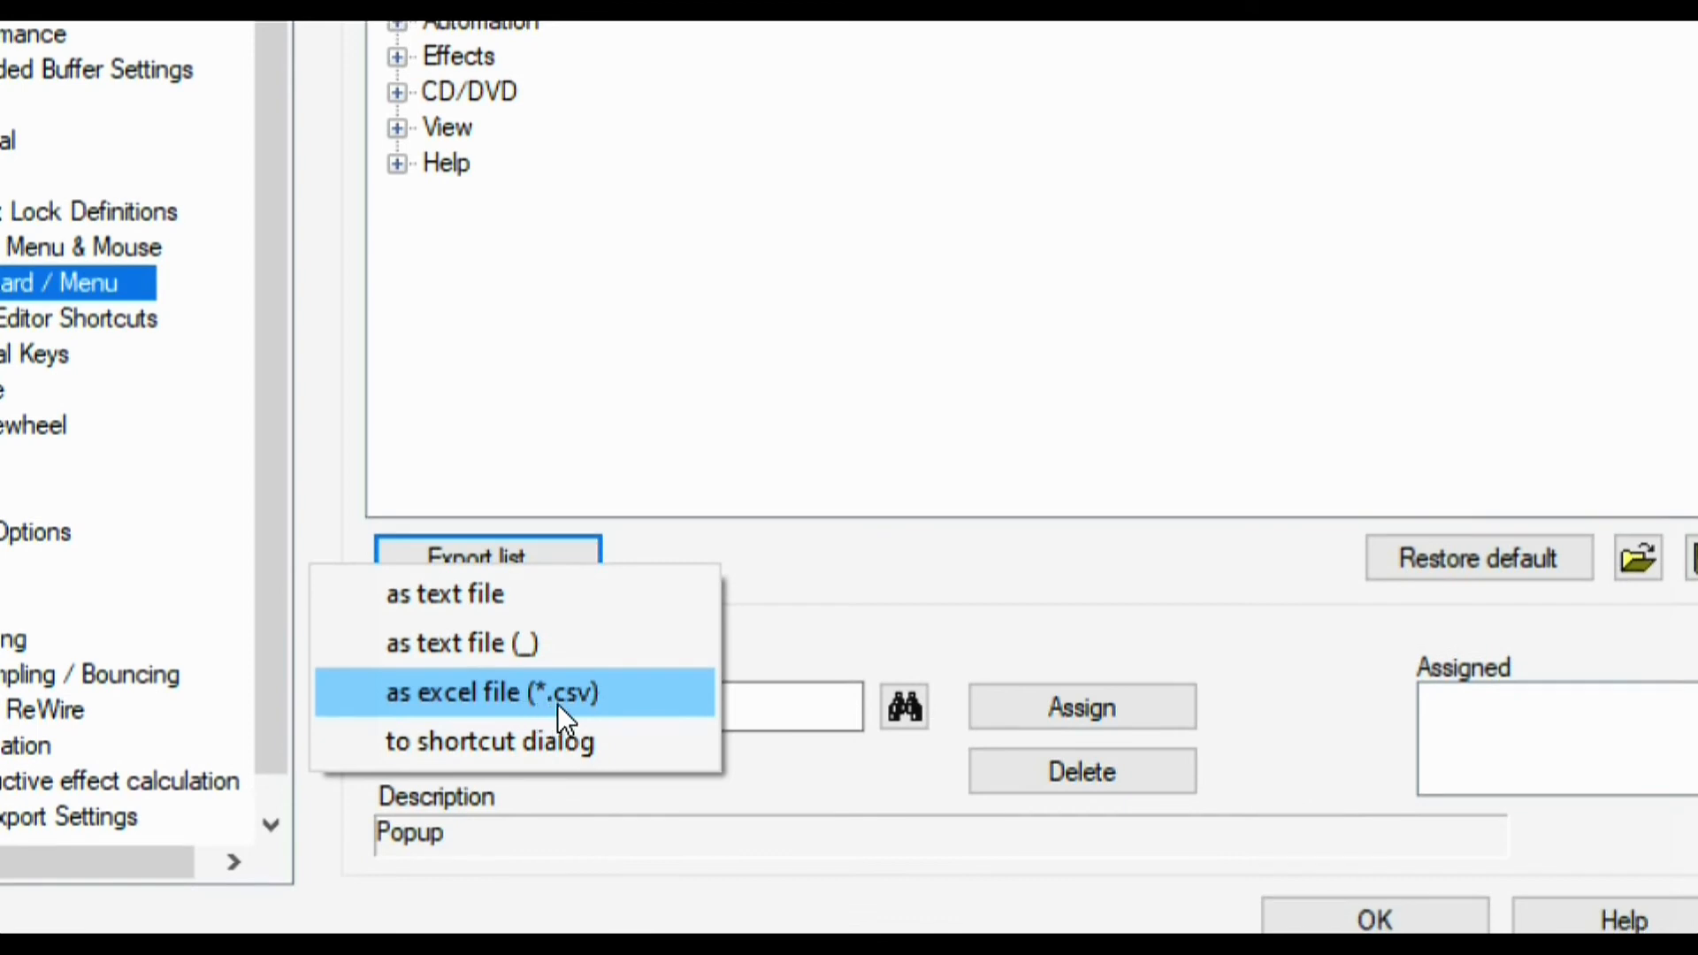
pyautogui.click(885, 566)
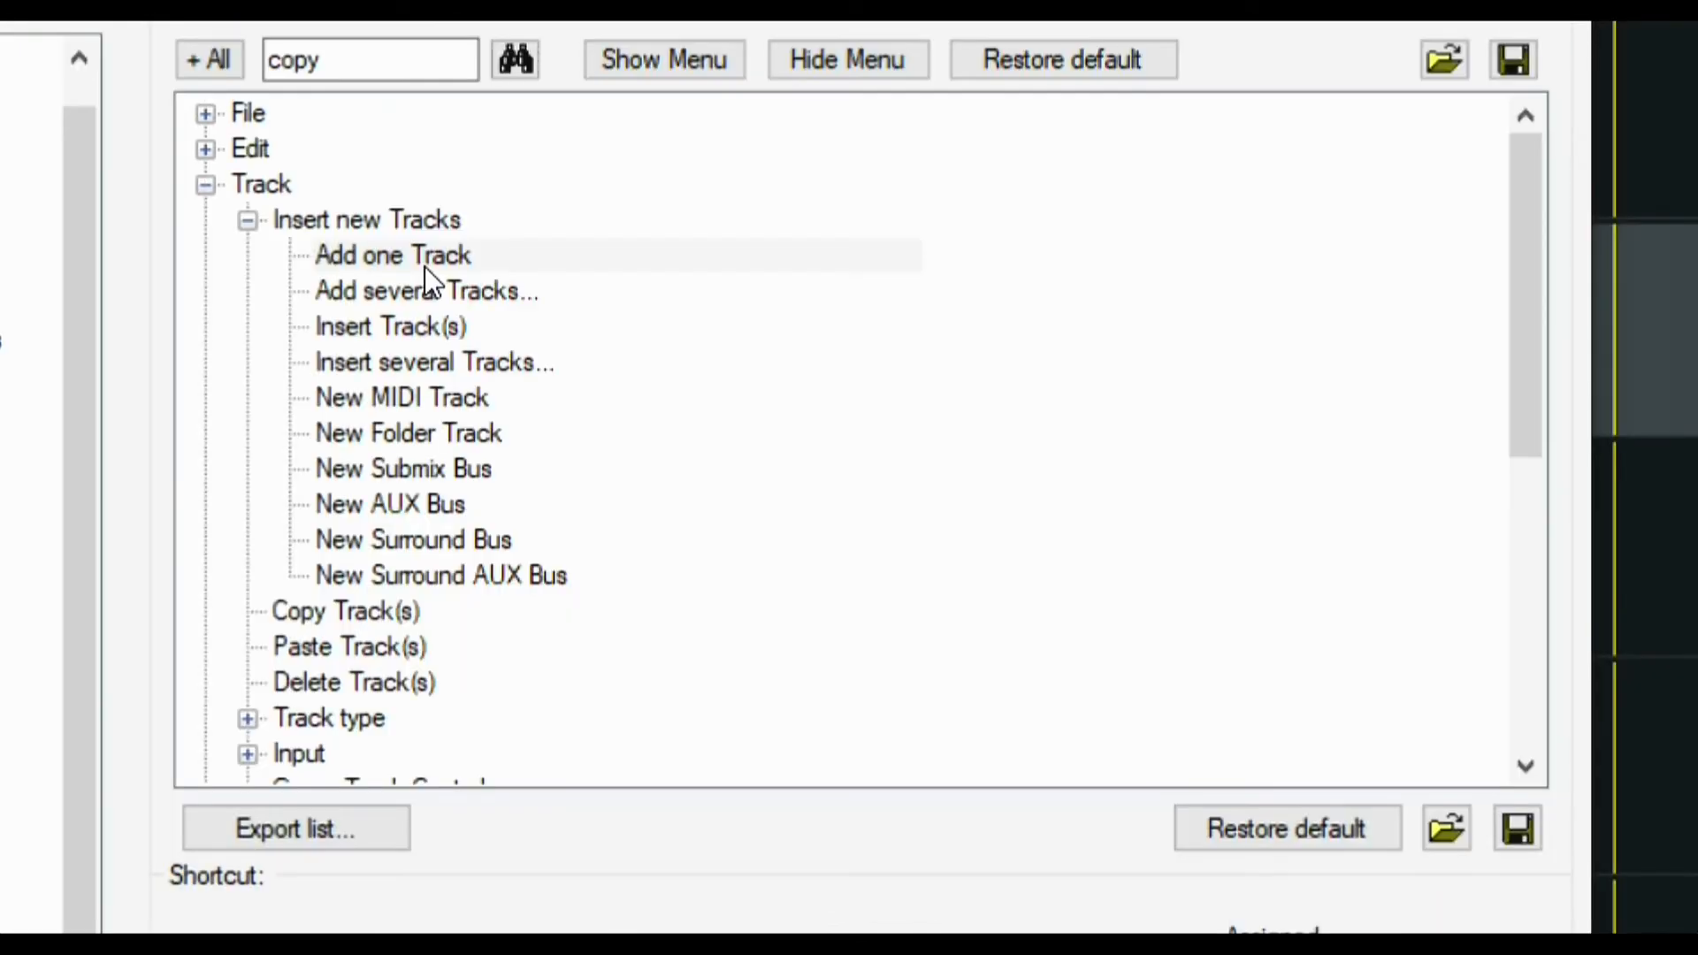
# Assign Alt+T to Track > Add one Track, leaving Split Objects' T shortcut unchanged
pyautogui.click(425, 266)
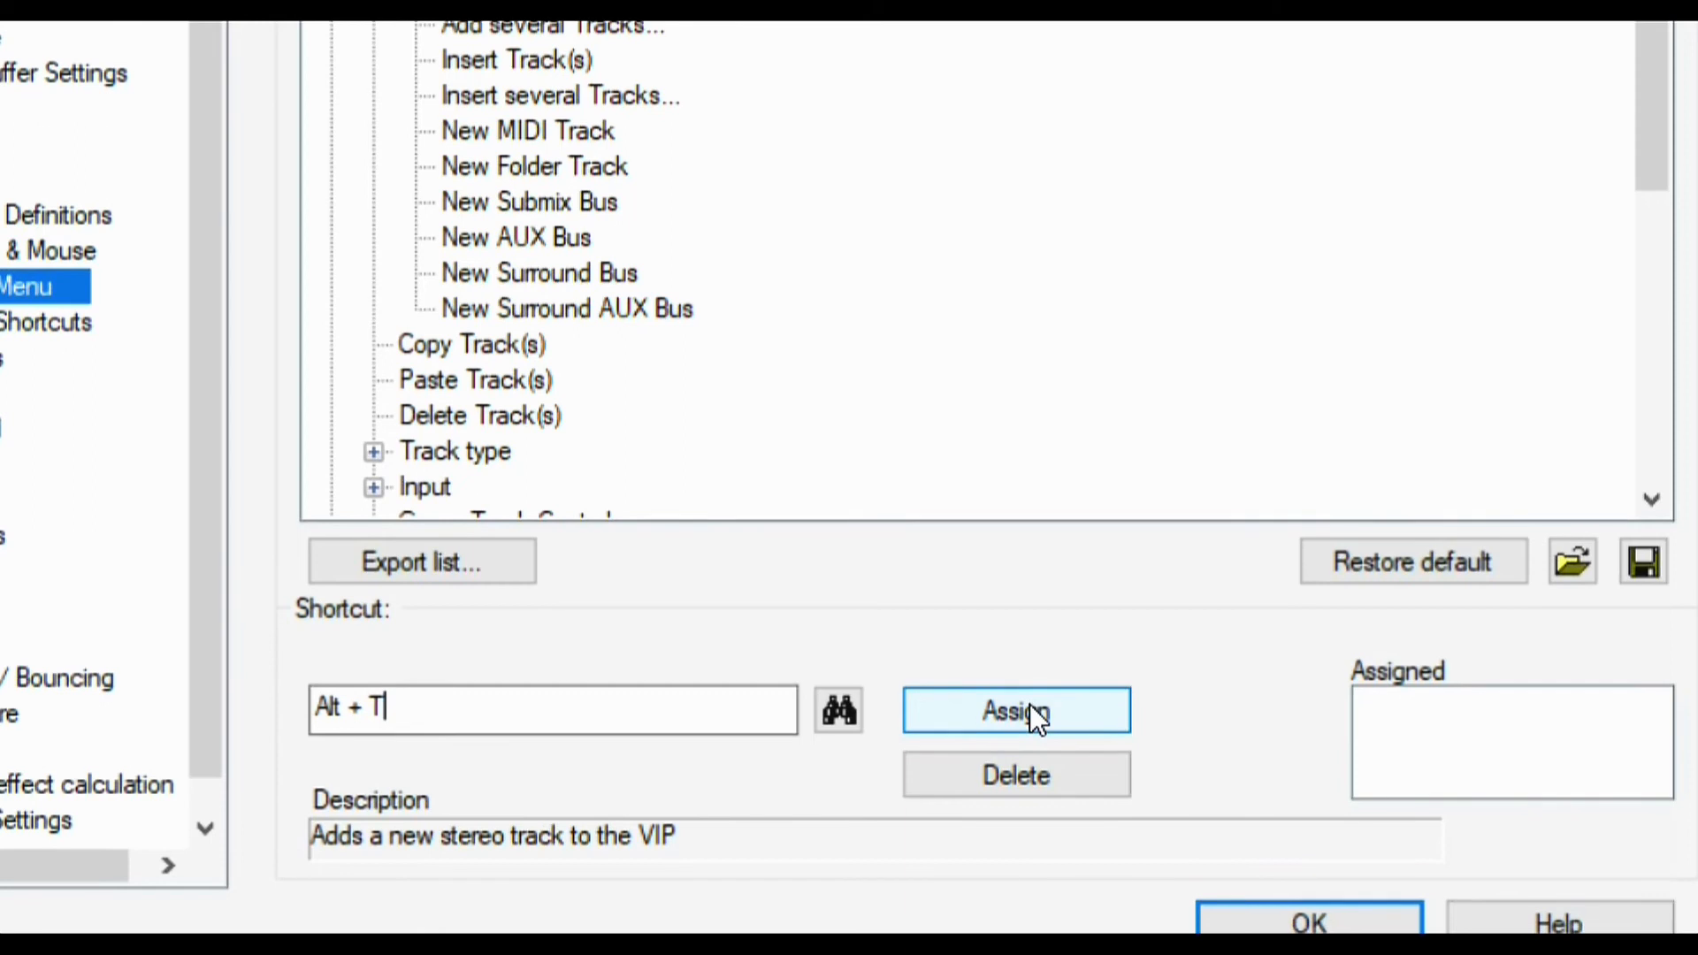
pyautogui.press('t')
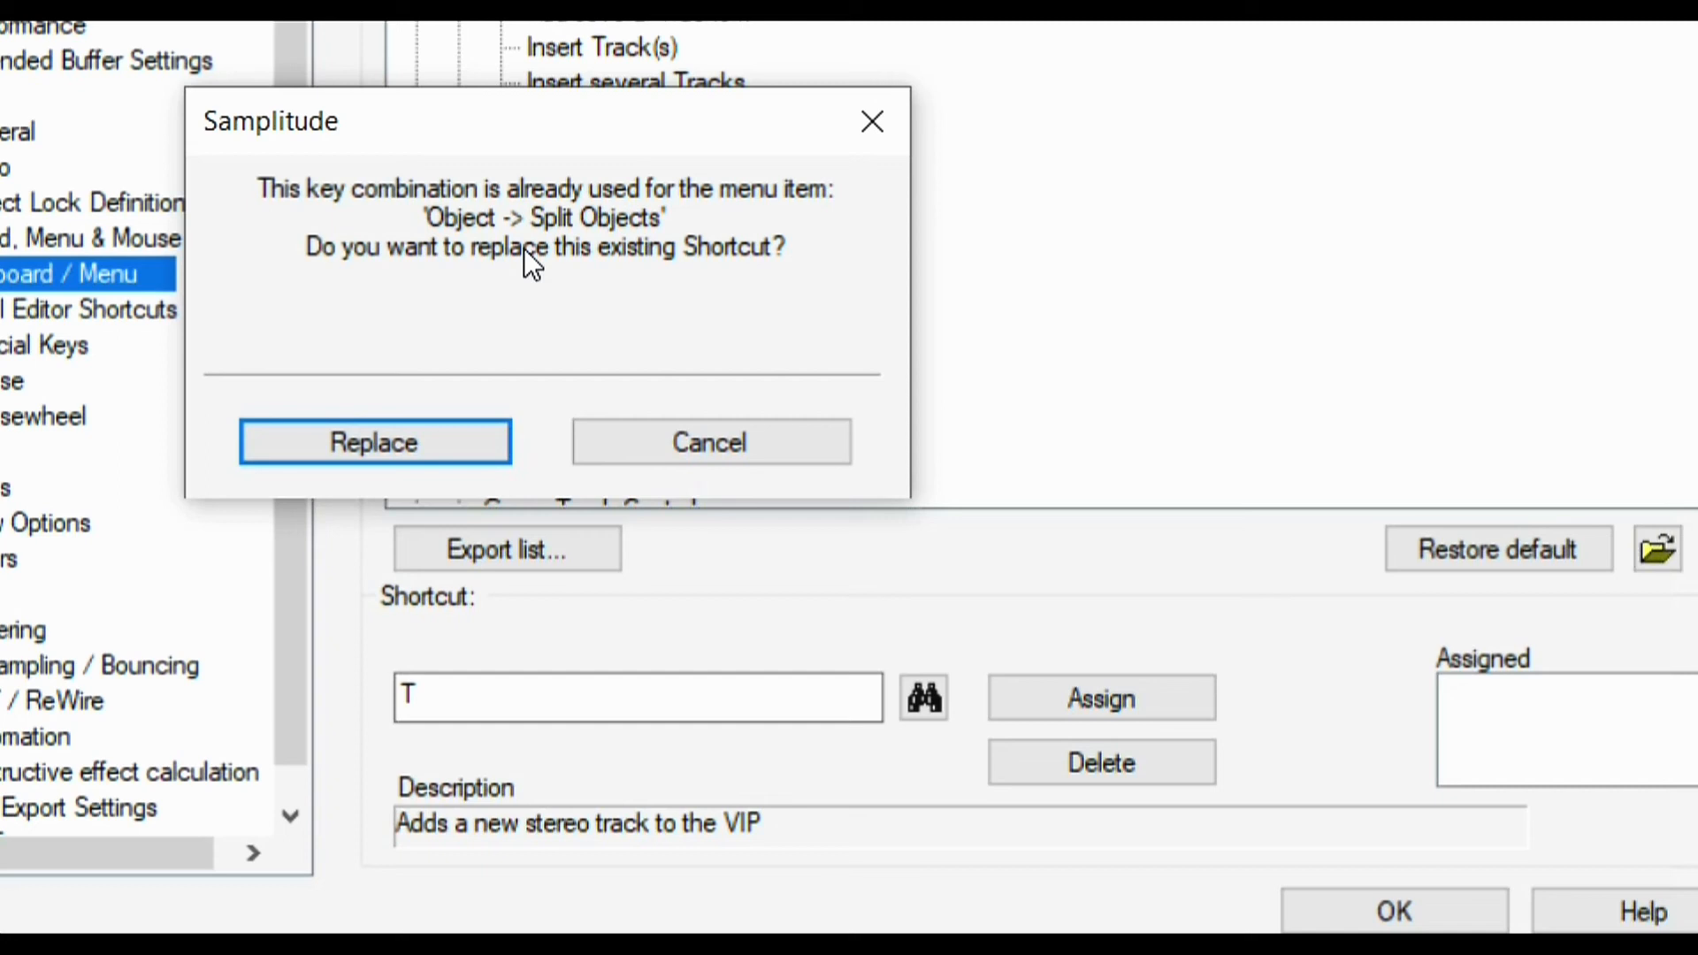
pyautogui.click(662, 457)
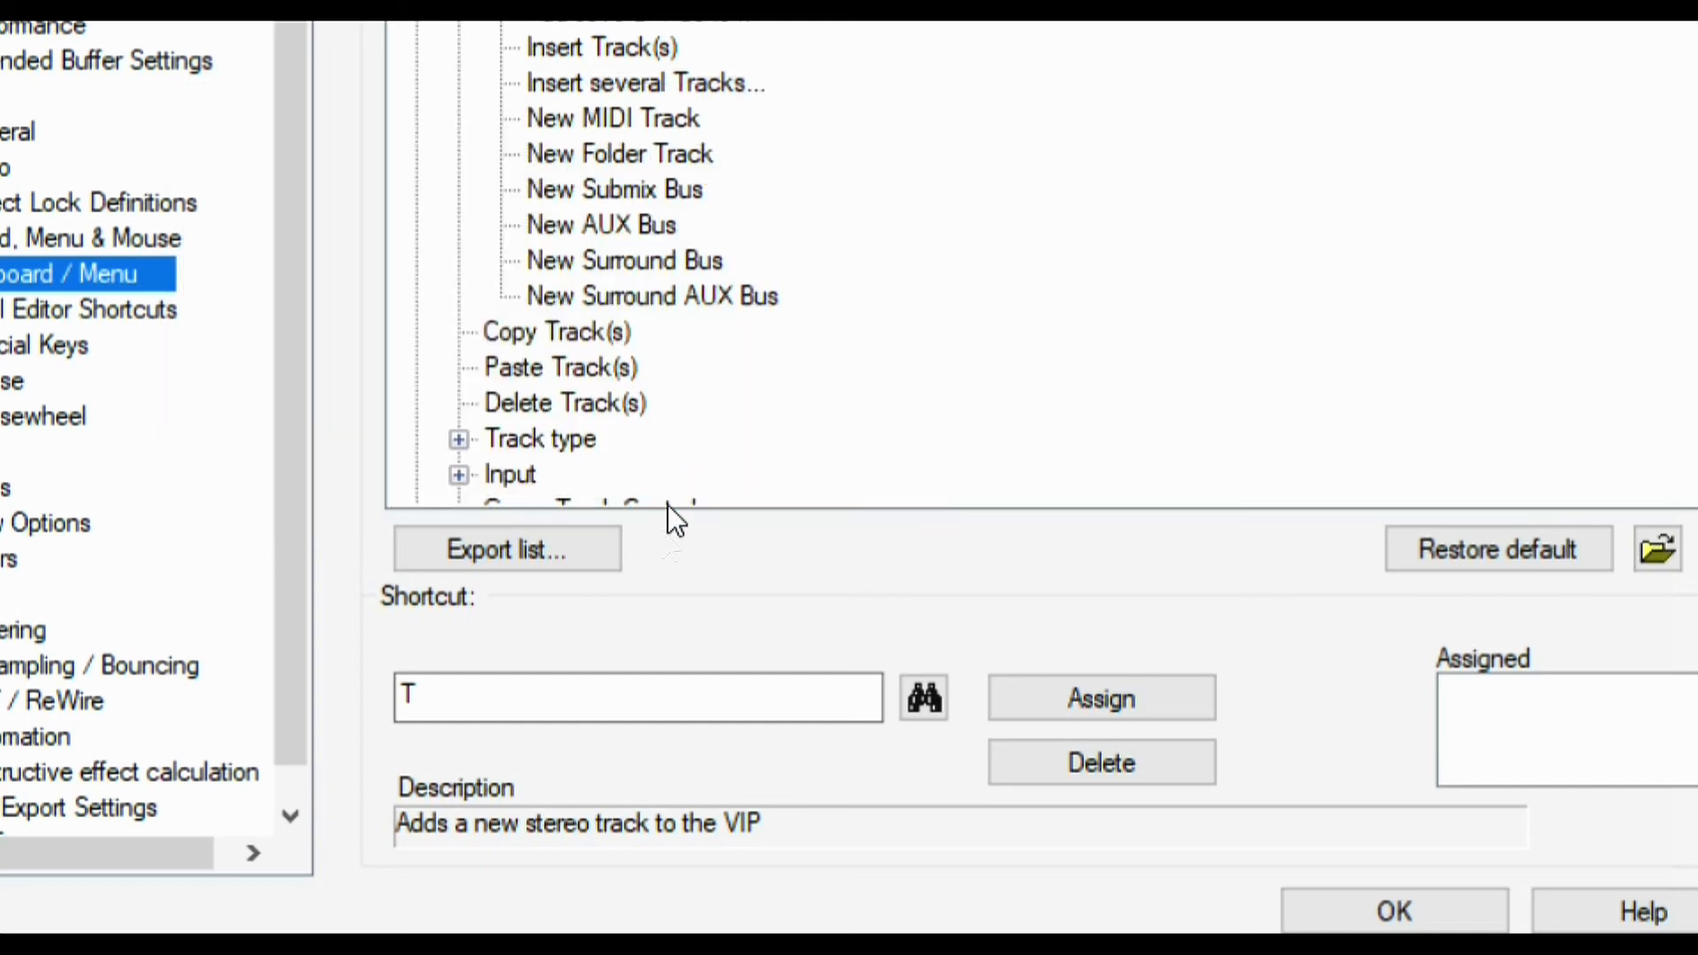
pyautogui.click(486, 695)
pyautogui.press('alt')
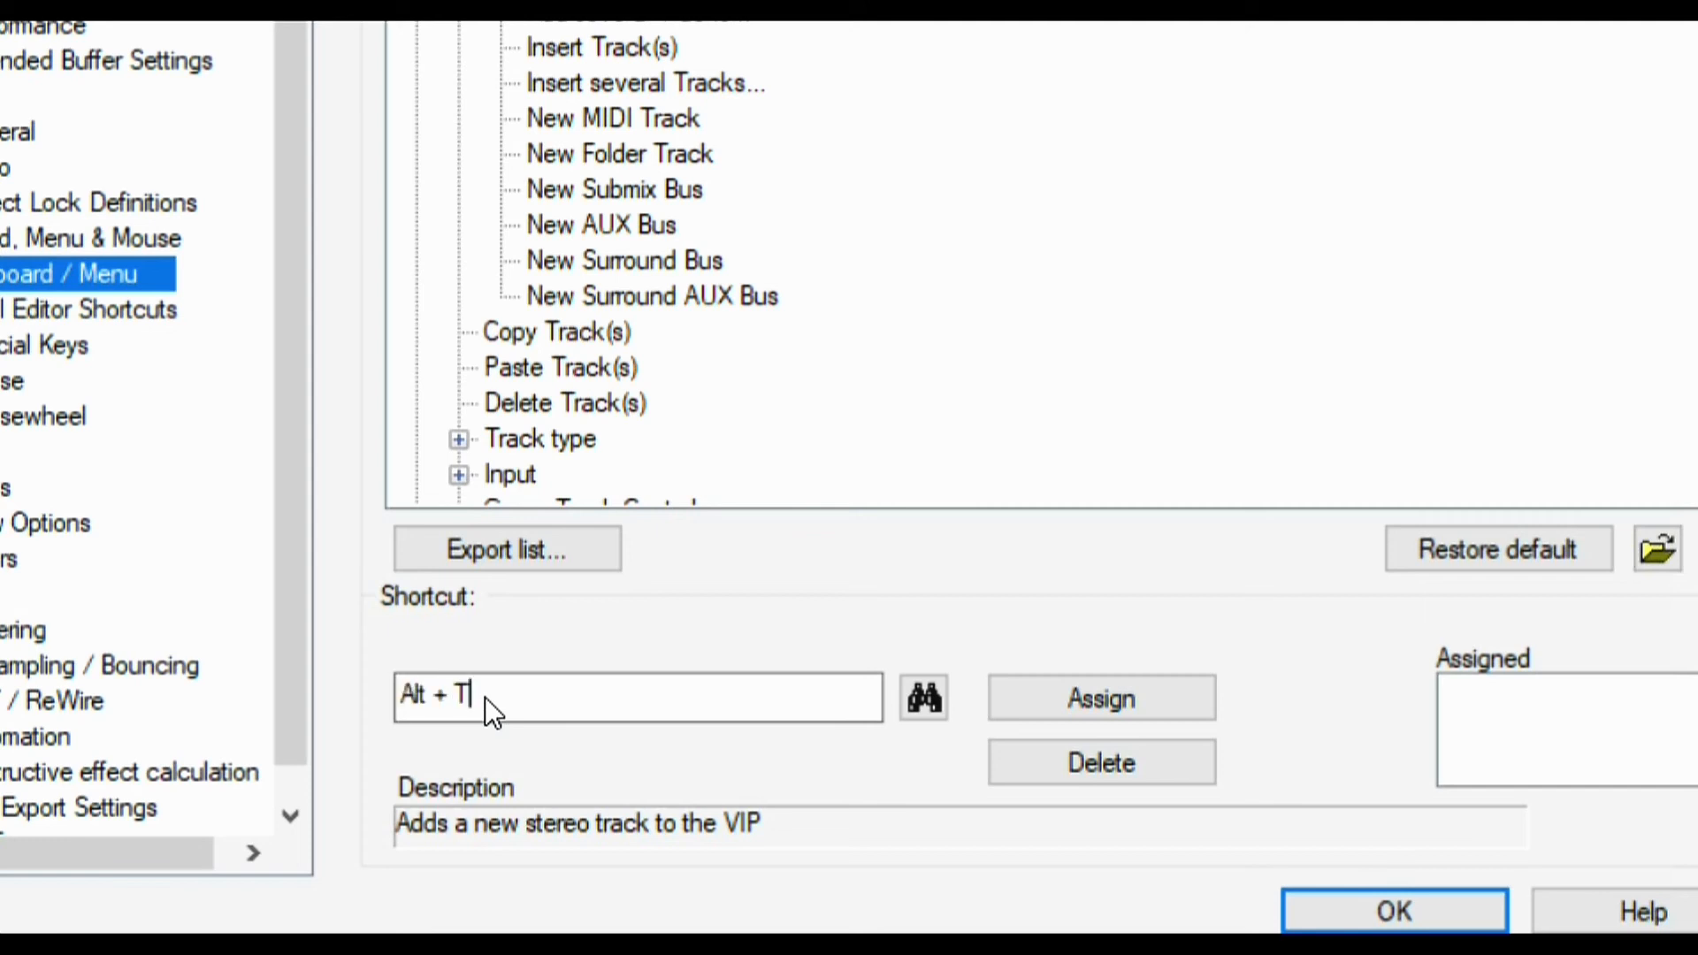
pyautogui.click(1067, 704)
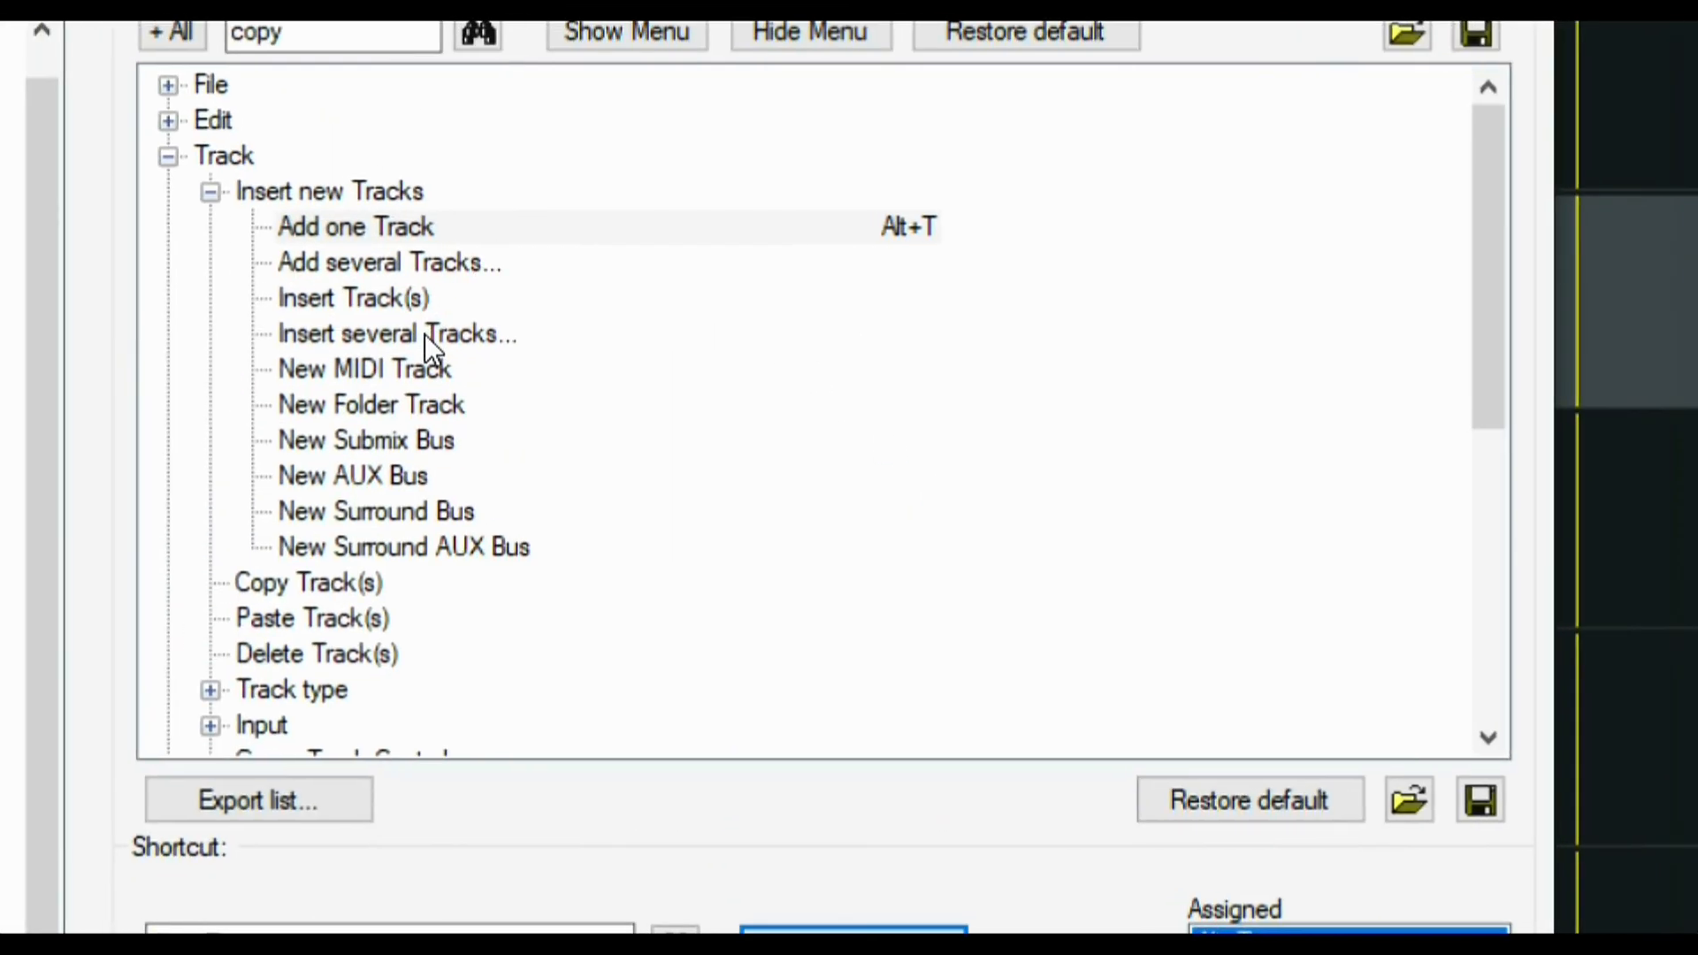
# Assign the shortcut Alt+B to the New Submix Bus command
pyautogui.click(425, 334)
pyautogui.click(442, 438)
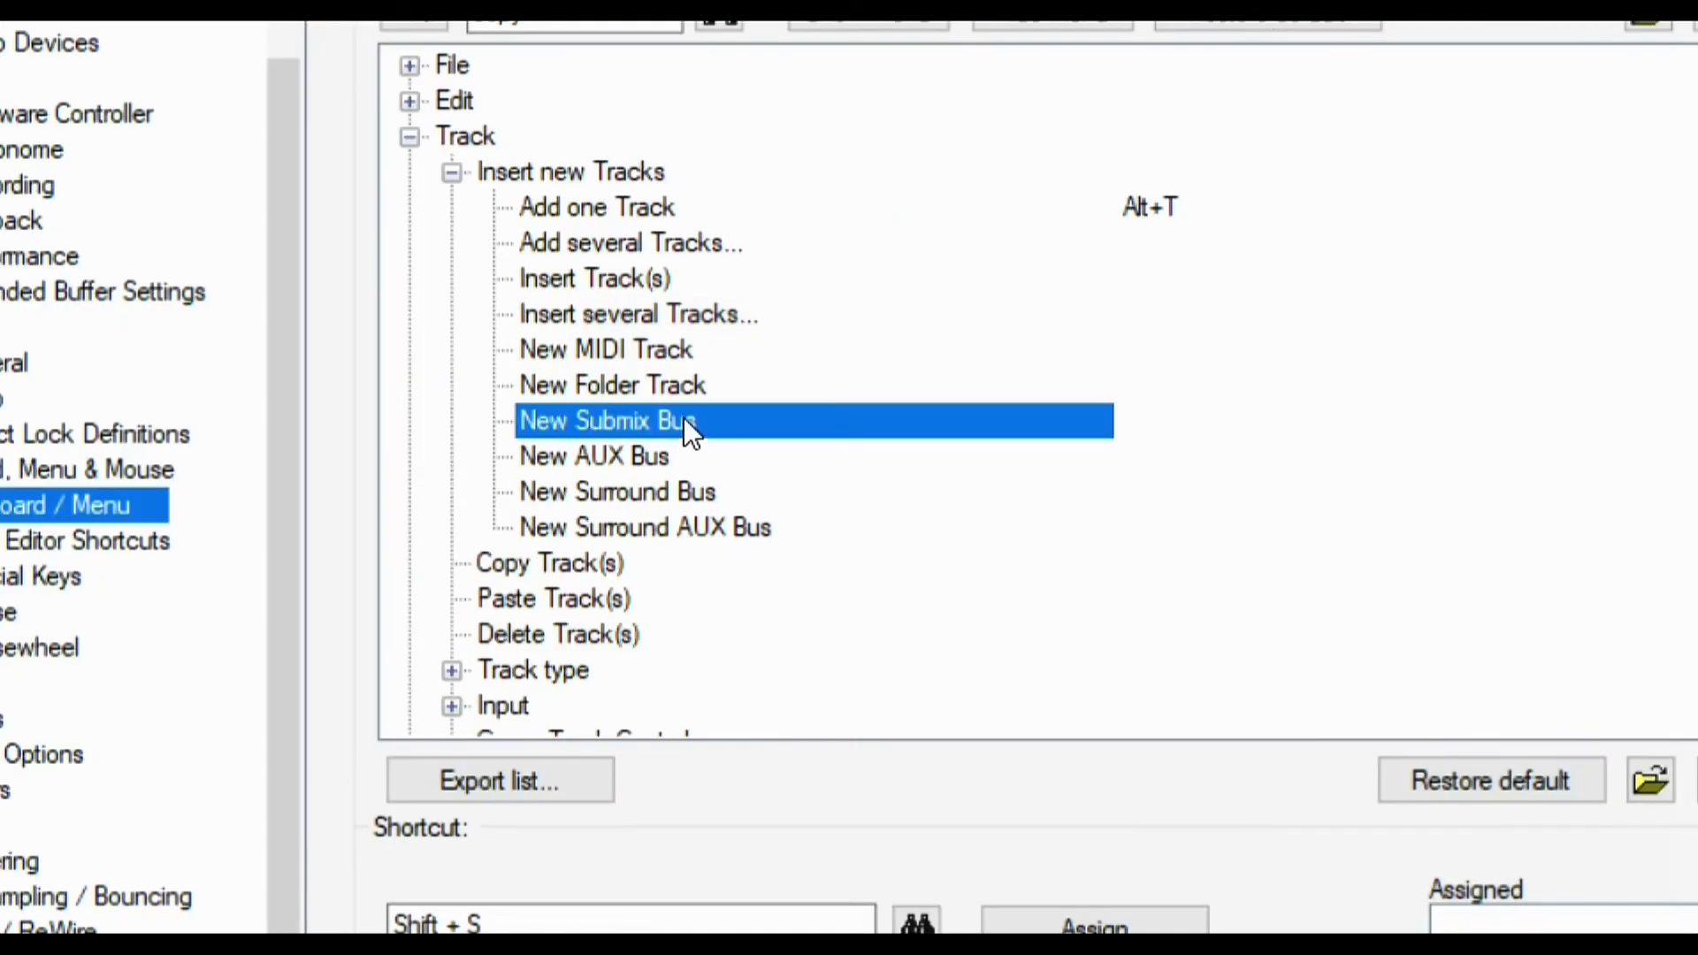
pyautogui.click(564, 929)
pyautogui.hotkey('alt', 'b')
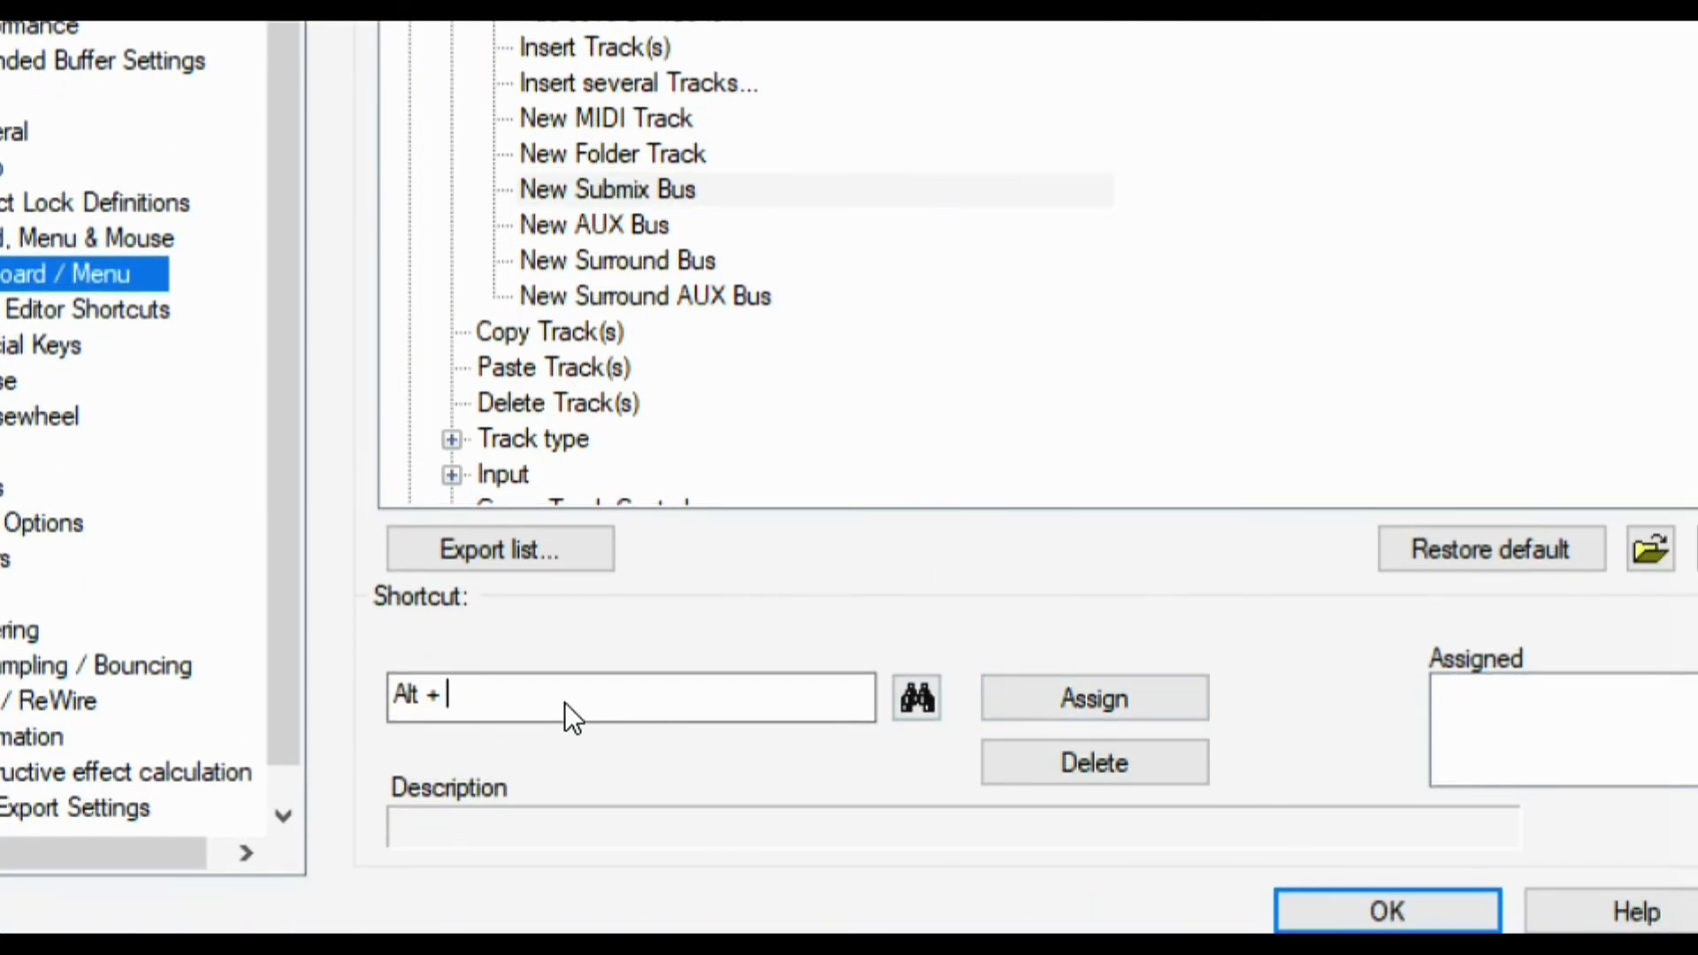
pyautogui.click(1097, 699)
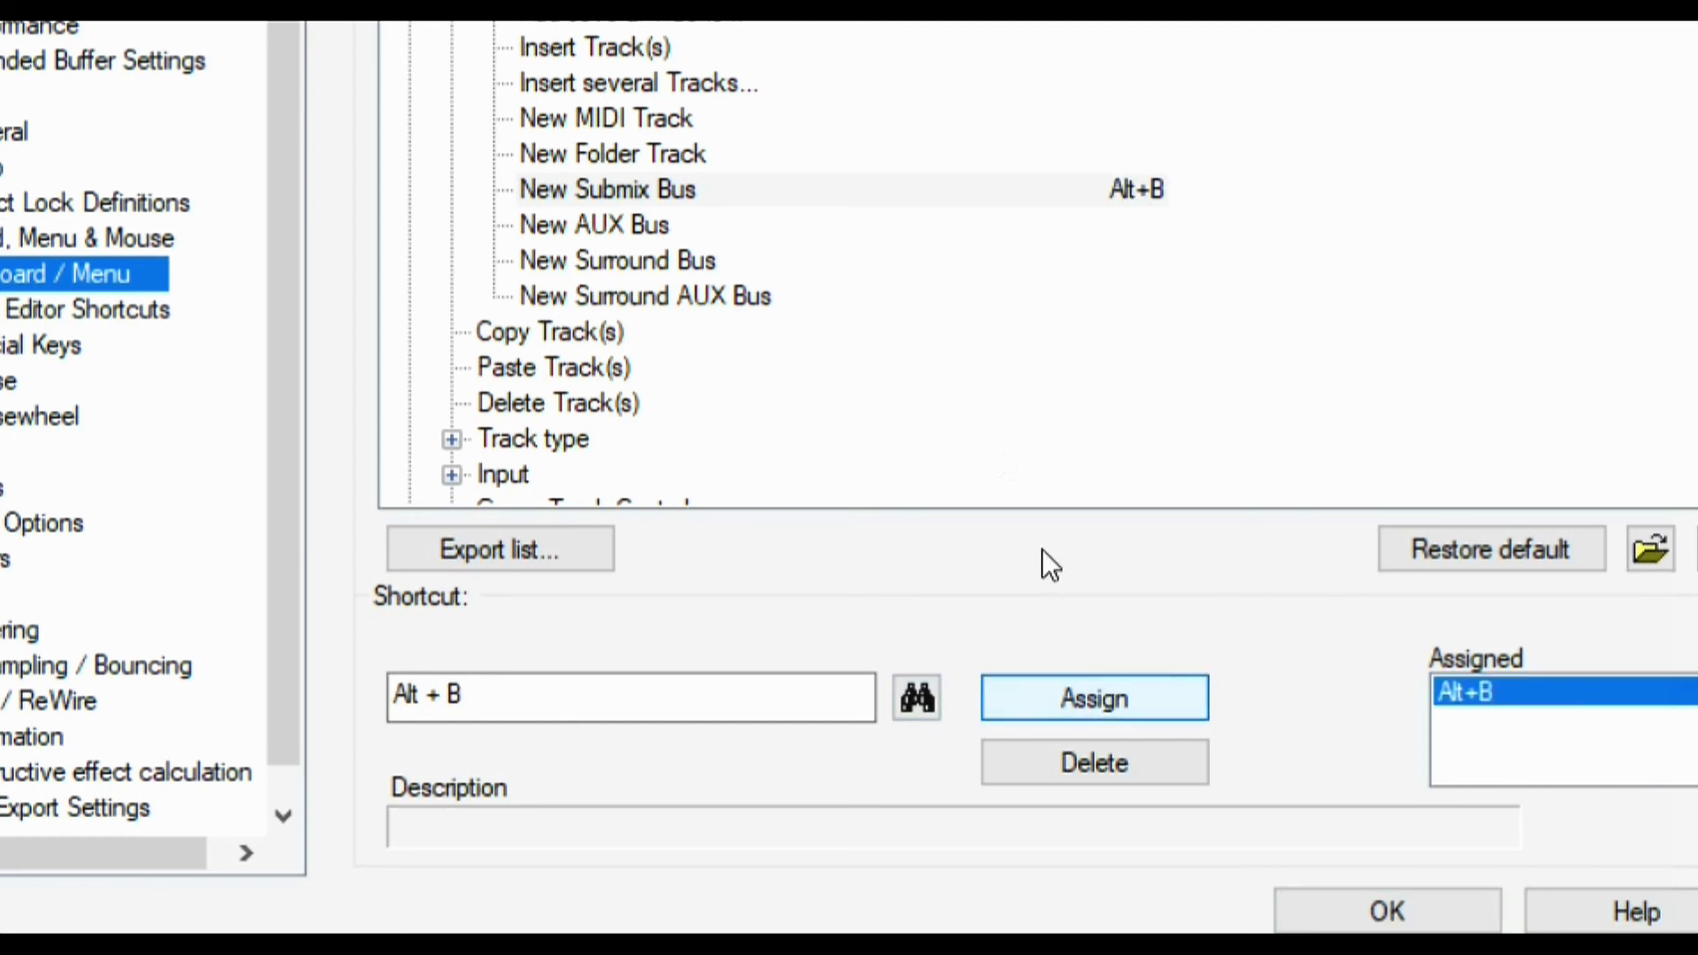
# Assign Alt+A to New AUX Bus and save the shortcut settings with OK
pyautogui.click(640, 248)
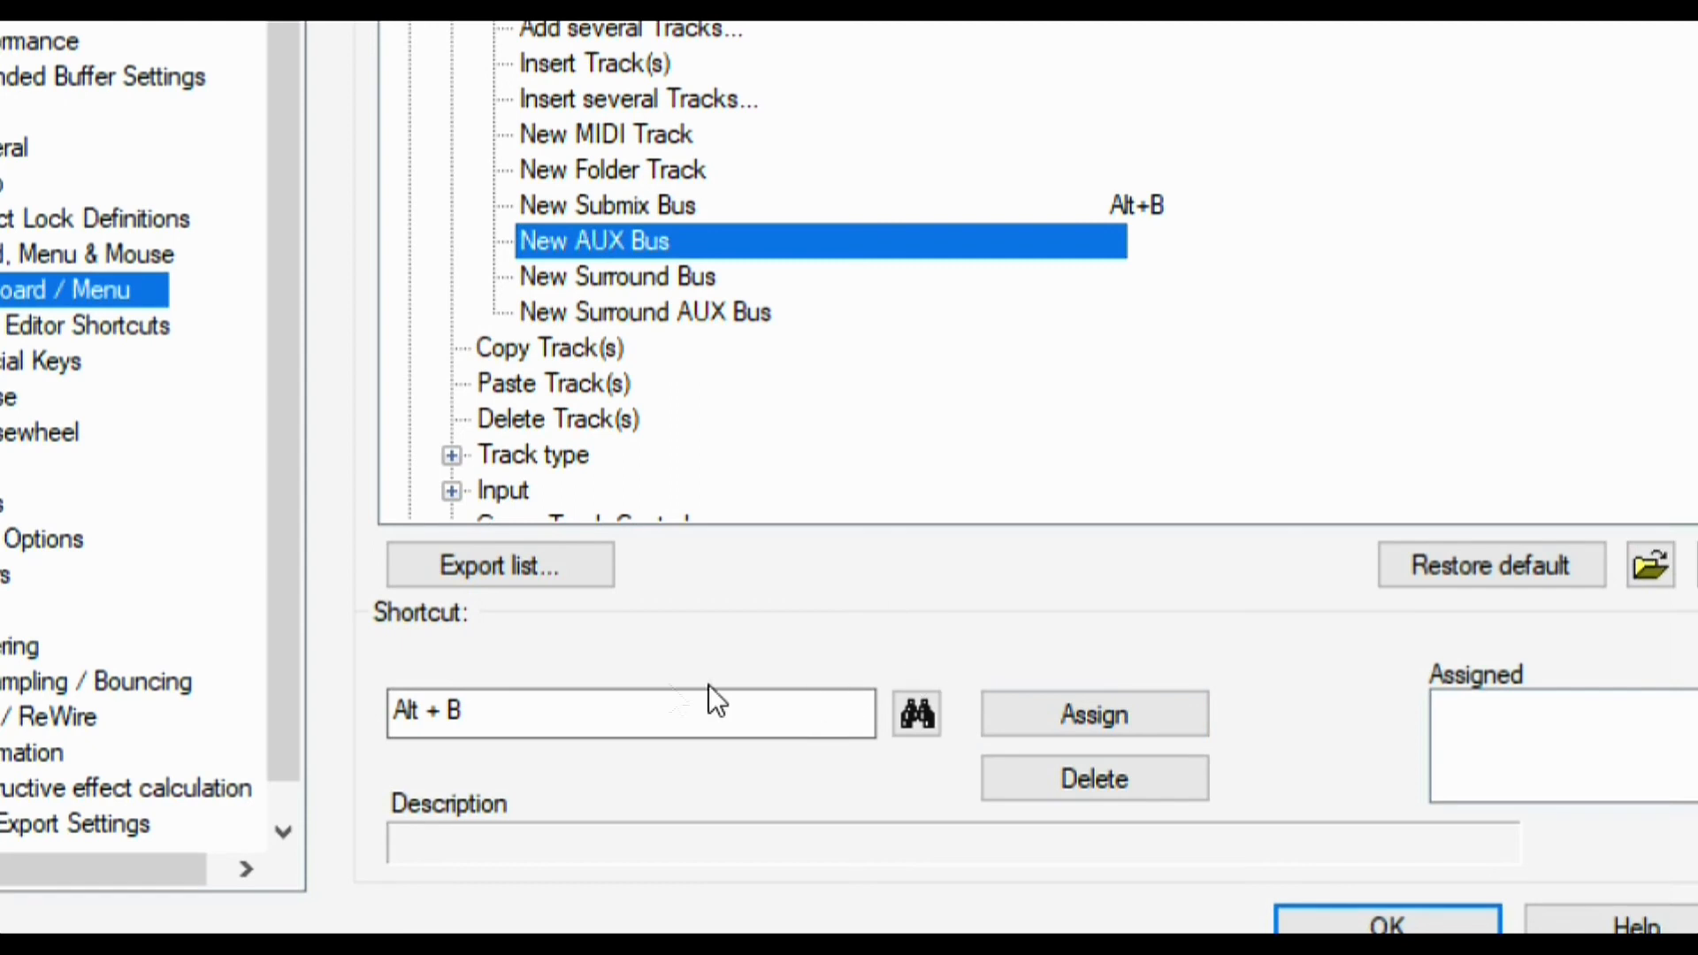
pyautogui.click(588, 707)
pyautogui.press('alt')
pyautogui.hotkey('alt', 'a')
pyautogui.click(1174, 708)
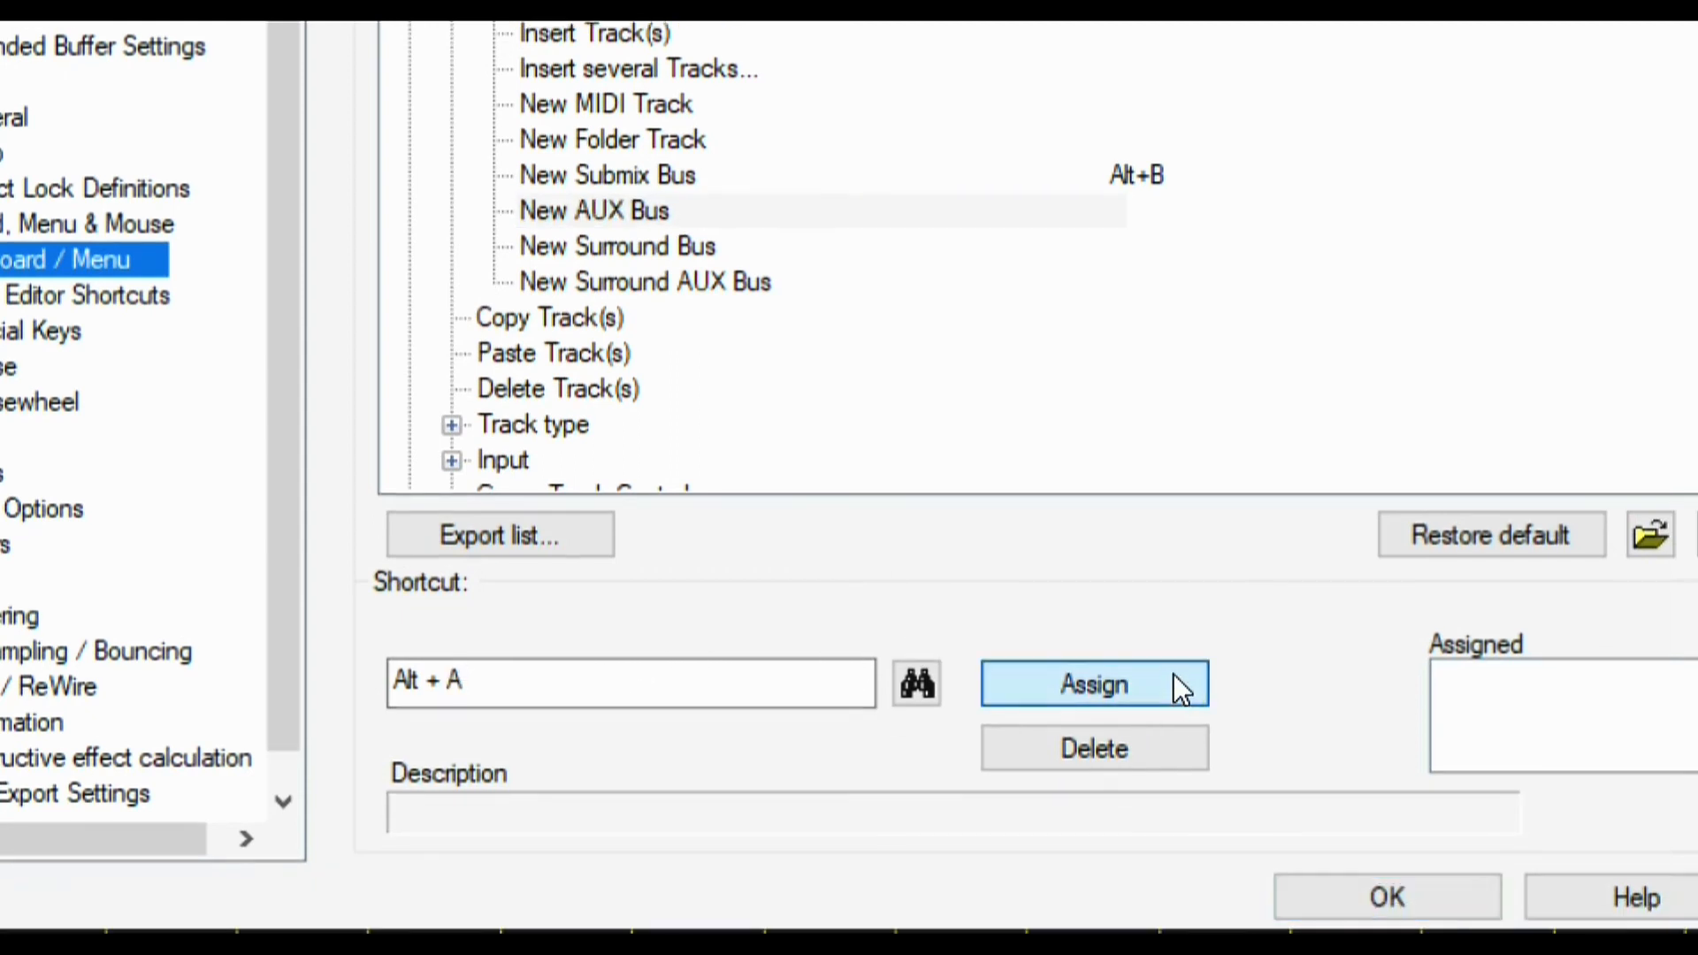
pyautogui.click(1184, 674)
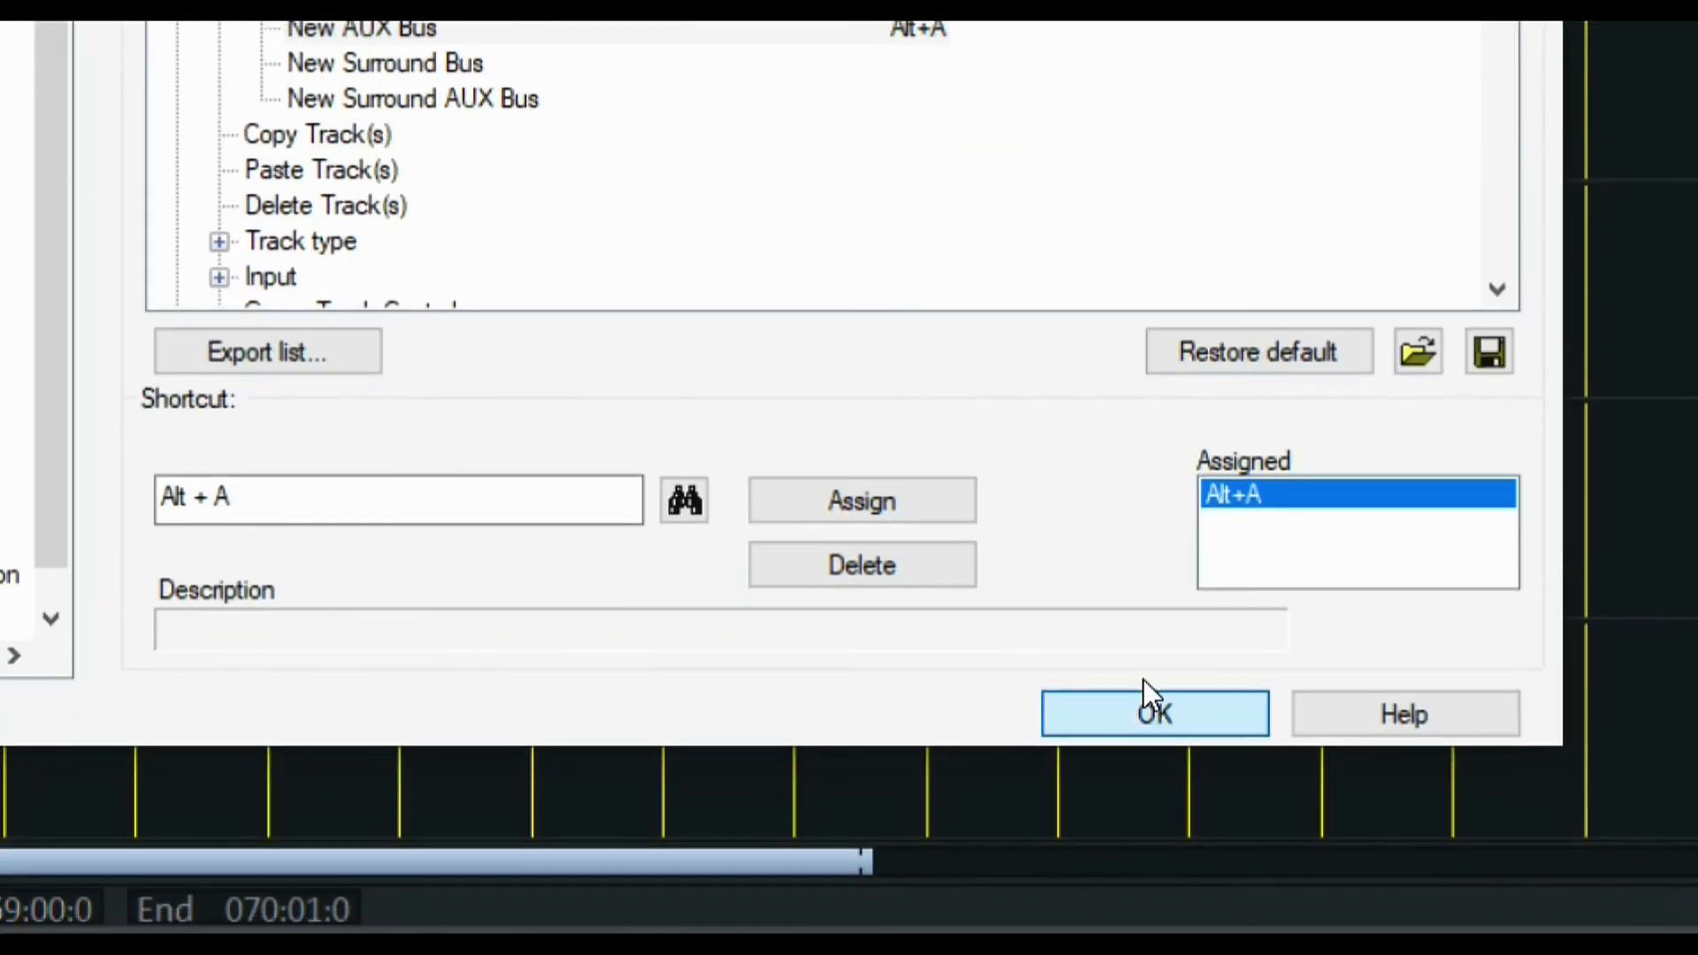
pyautogui.click(1149, 879)
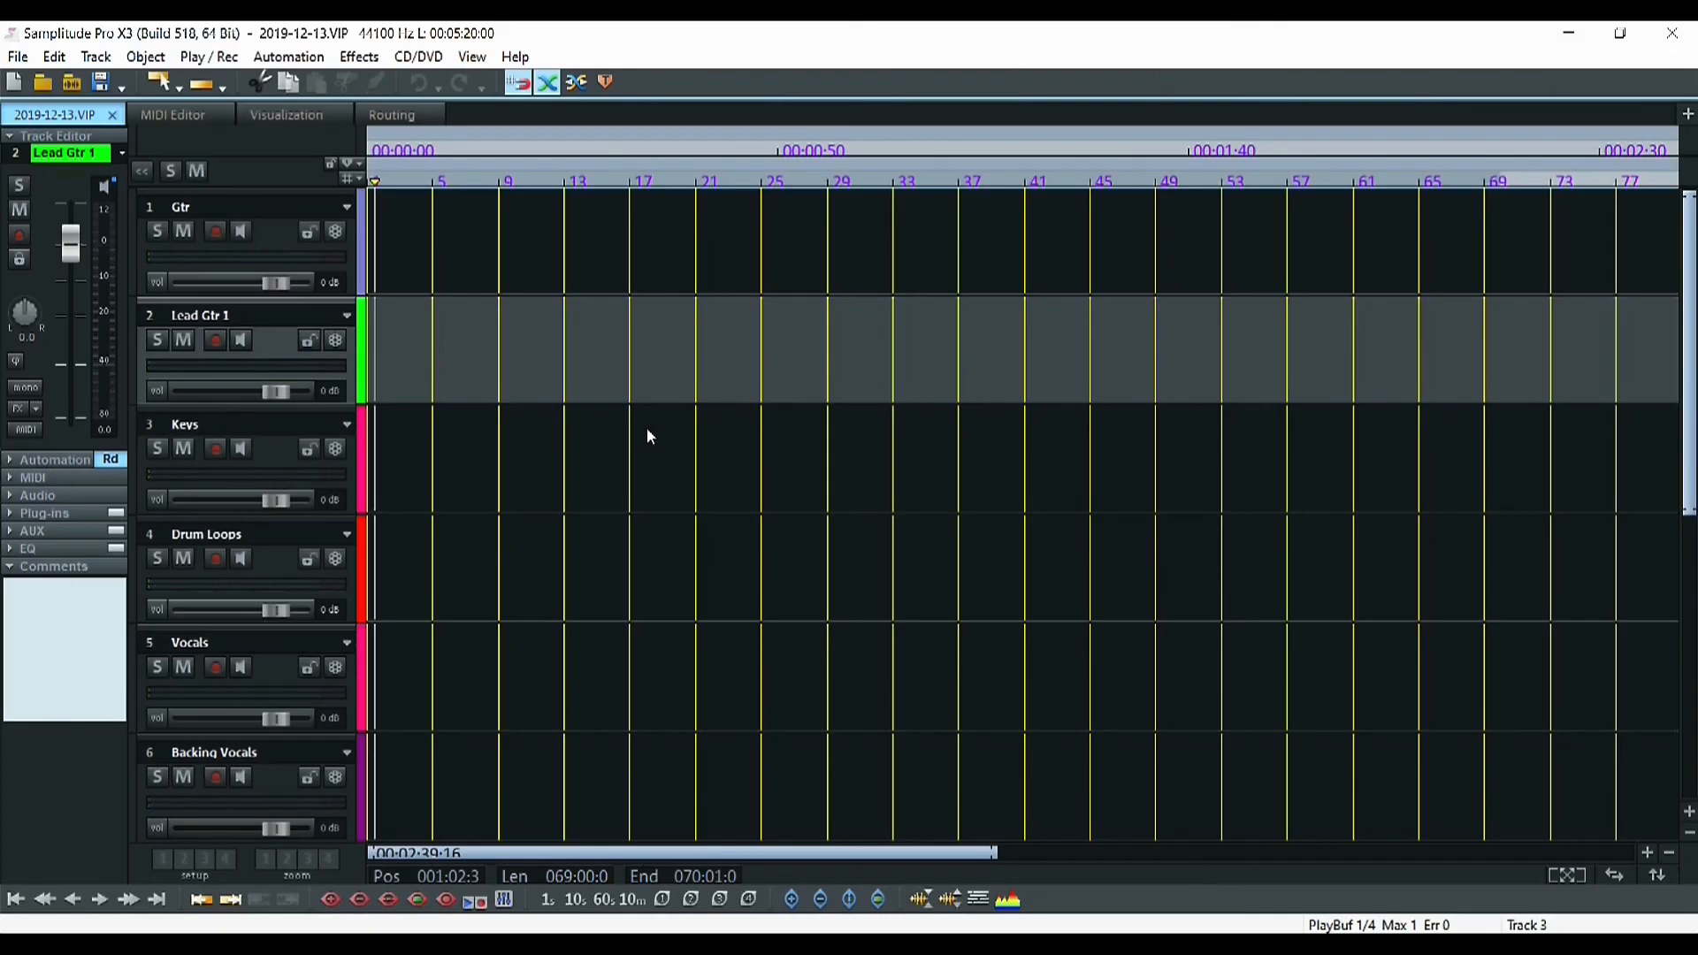
# Add four tracks with Alt+T, three submix buses with Alt+B and four AUX buses with Alt+A
pyautogui.hotkey('alt', 't')
pyautogui.hotkey('alt', 't')
pyautogui.hotkey('alt', 't')
pyautogui.hotkey('alt', 't')
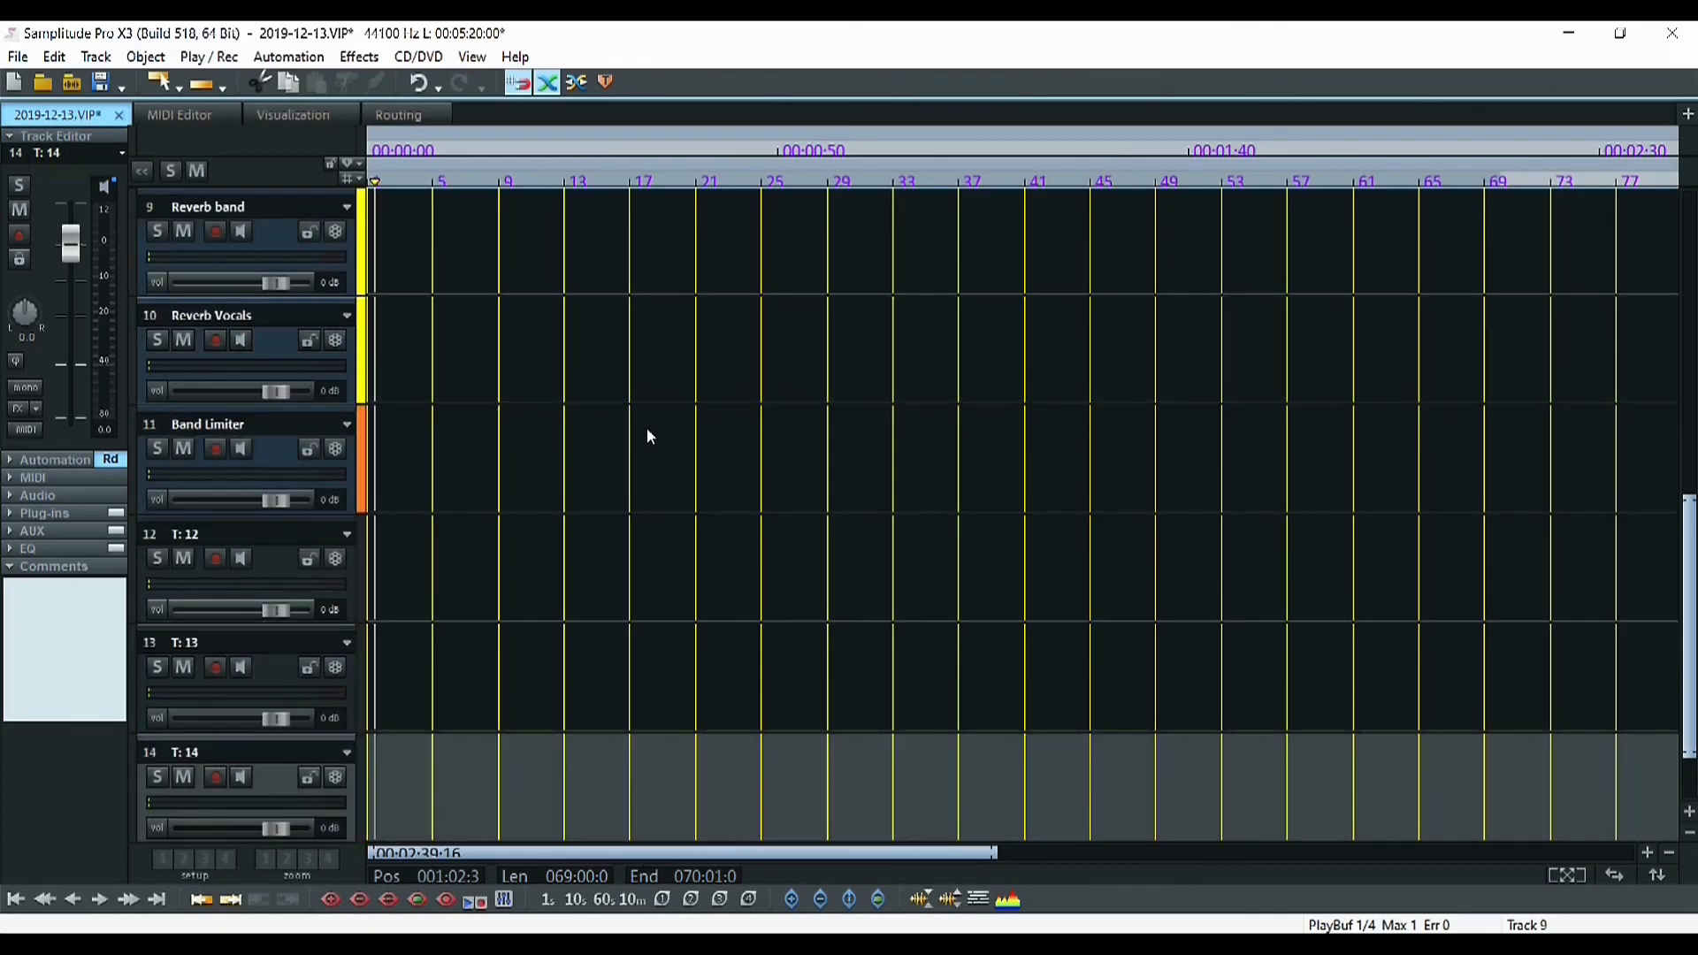
pyautogui.hotkey('alt', 'b')
pyautogui.hotkey('alt', 'b')
pyautogui.hotkey('alt', 'b')
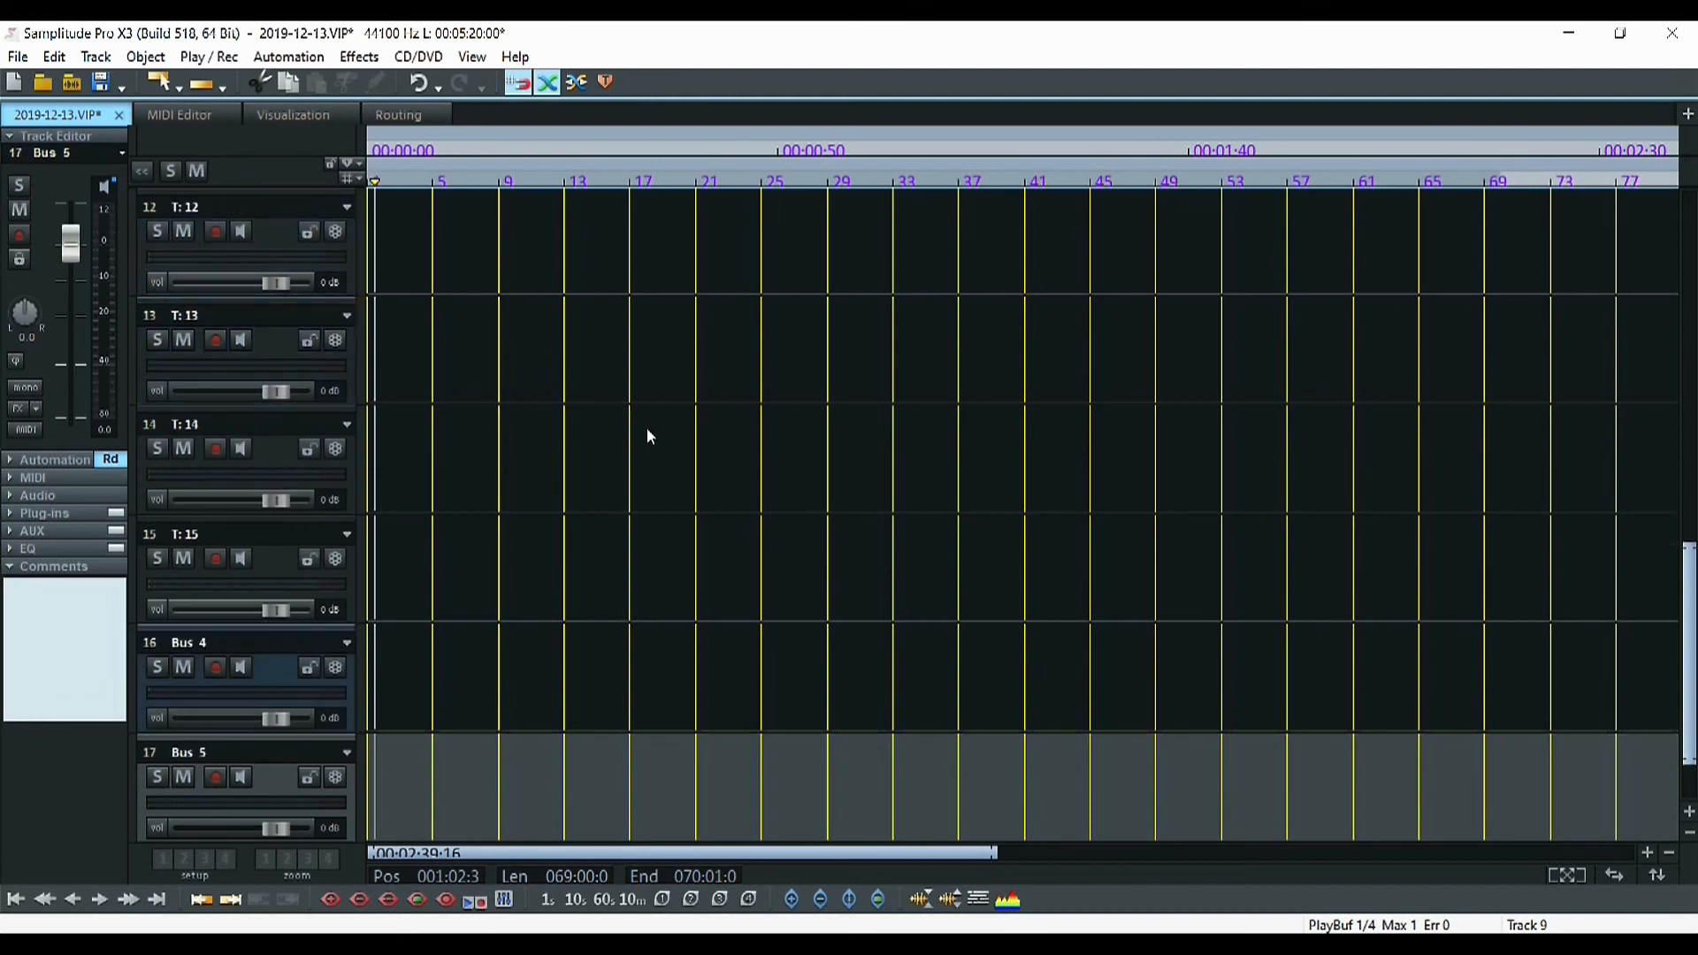
pyautogui.hotkey('alt', 'x')
pyautogui.hotkey('alt', 'x')
pyautogui.hotkey('alt', 'x')
pyautogui.hotkey('alt', 'x')
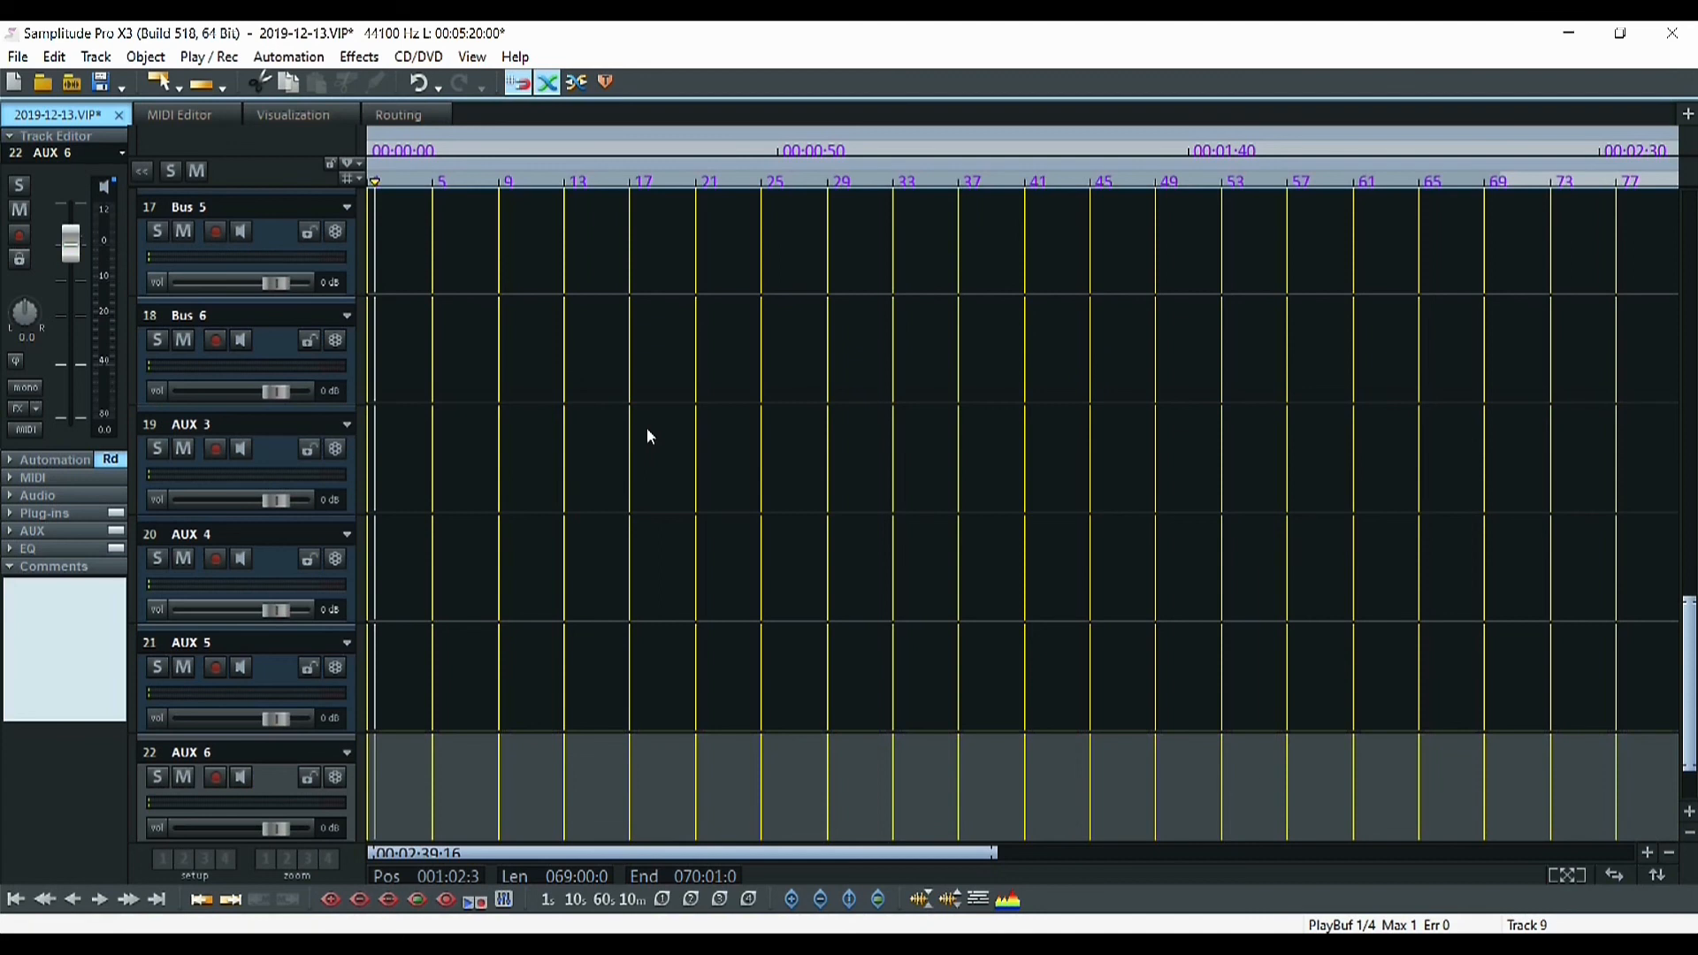
# Open Keyboard / Menu with Y, assign Alt+D to Track > Delete Track(s), and confirm with OK
pyautogui.press('y')
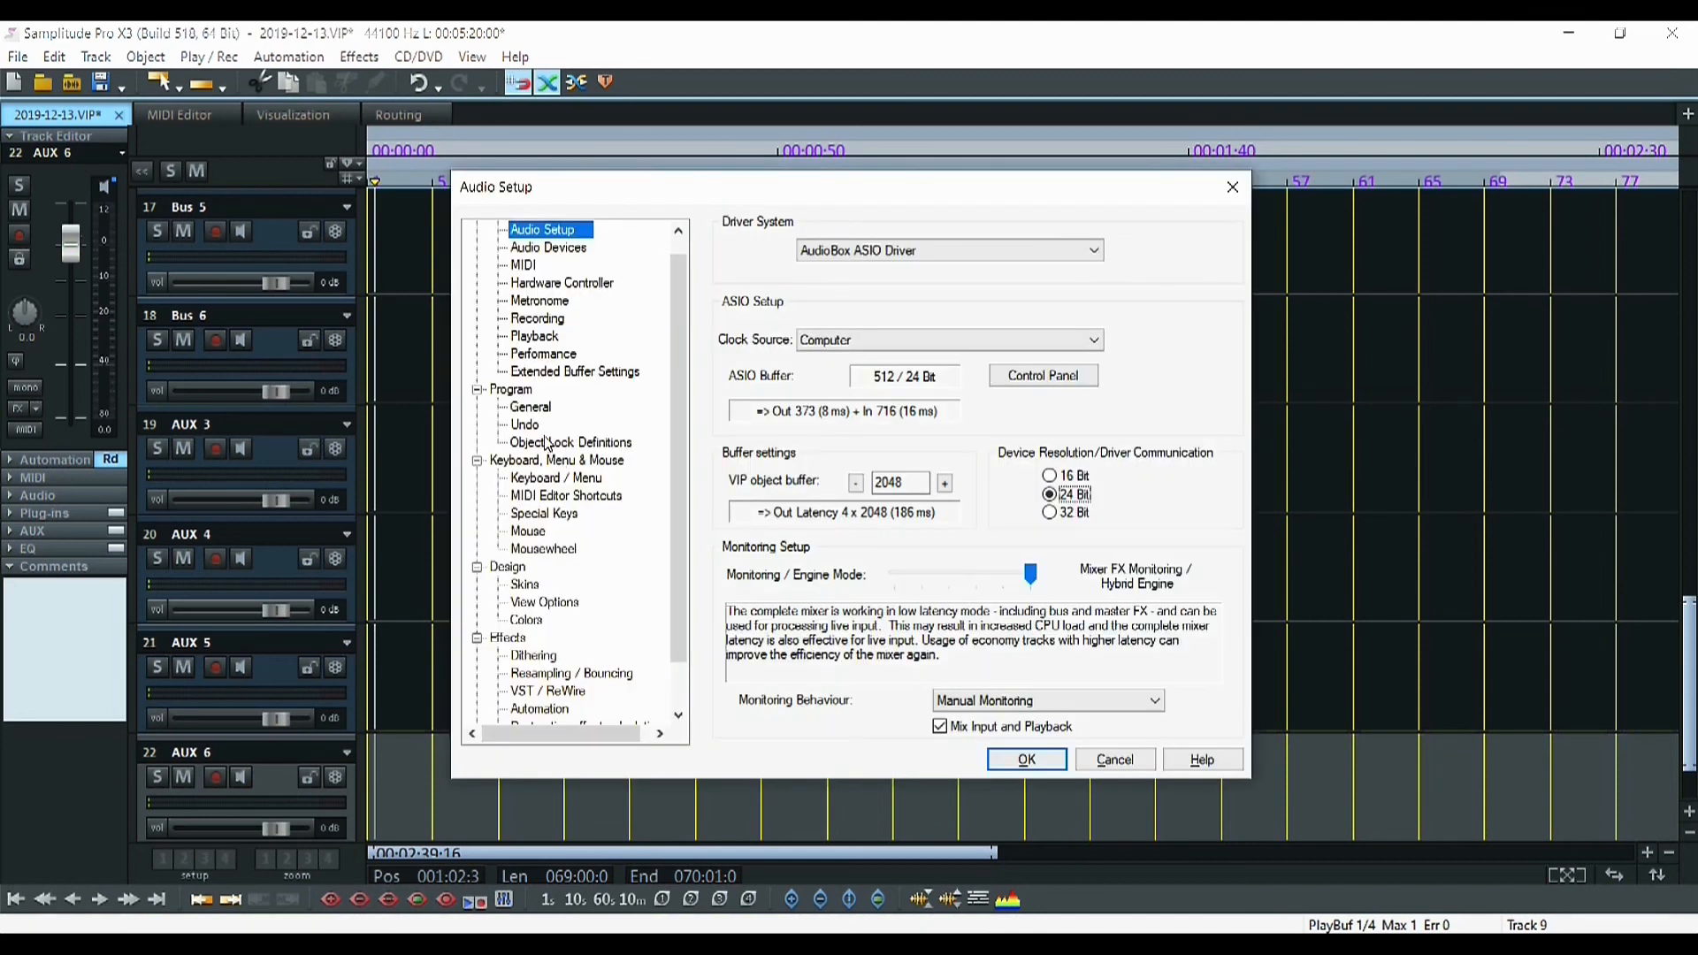
pyautogui.click(556, 481)
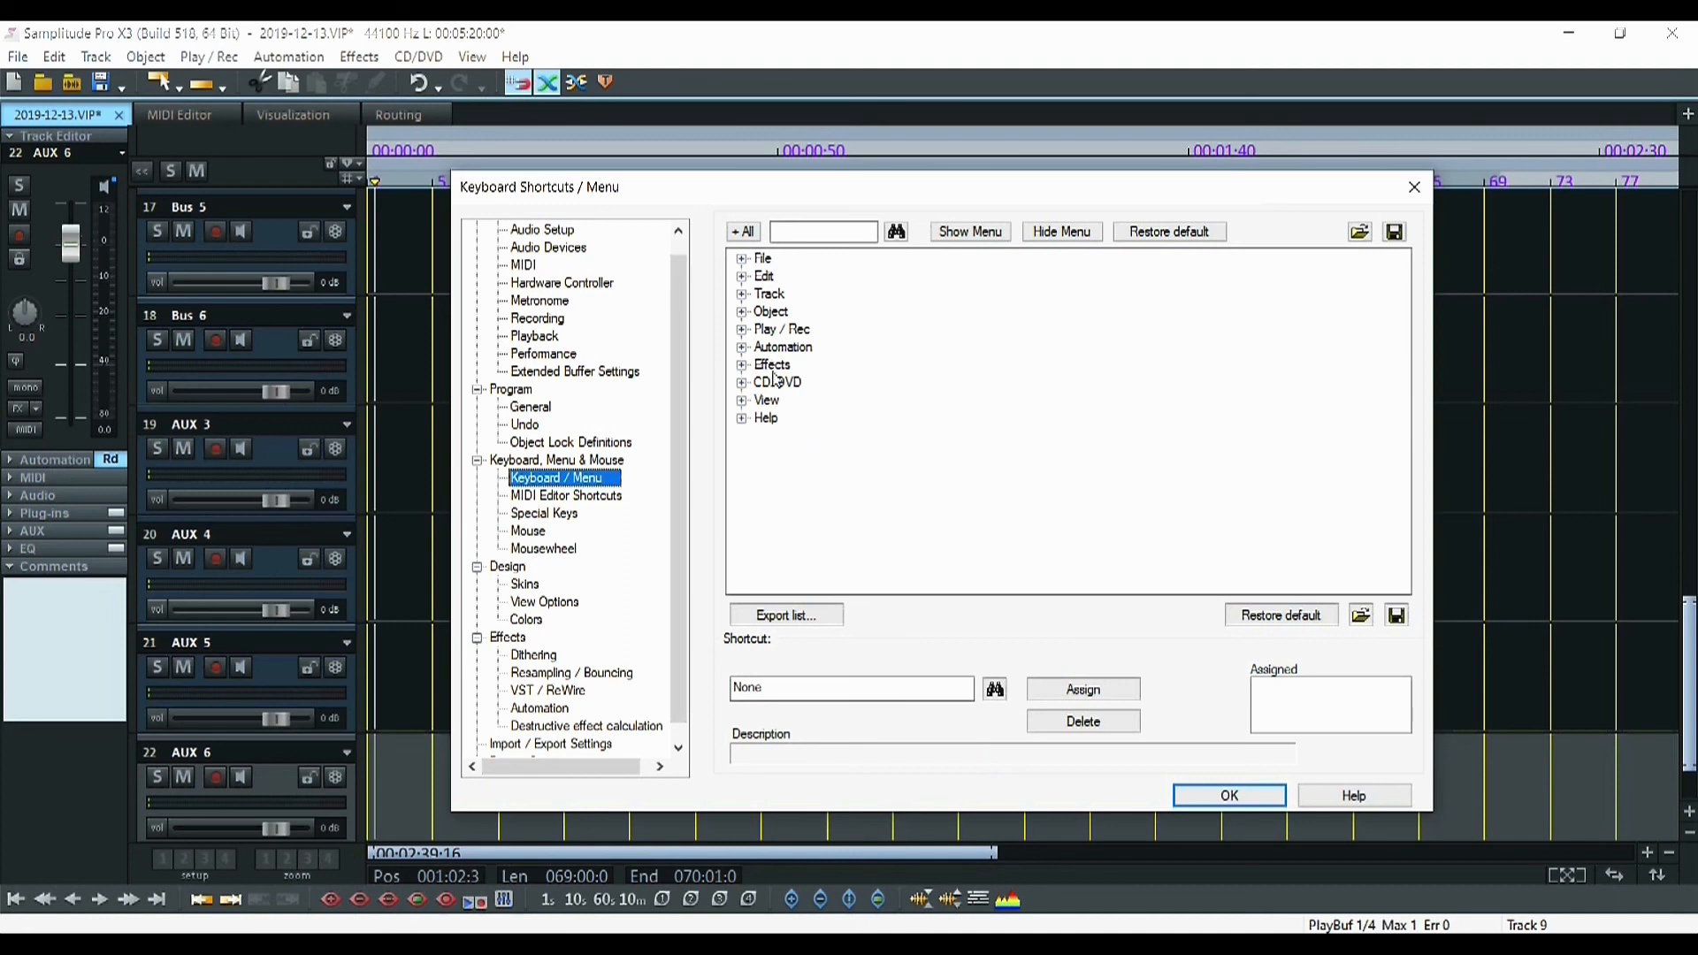
pyautogui.click(743, 295)
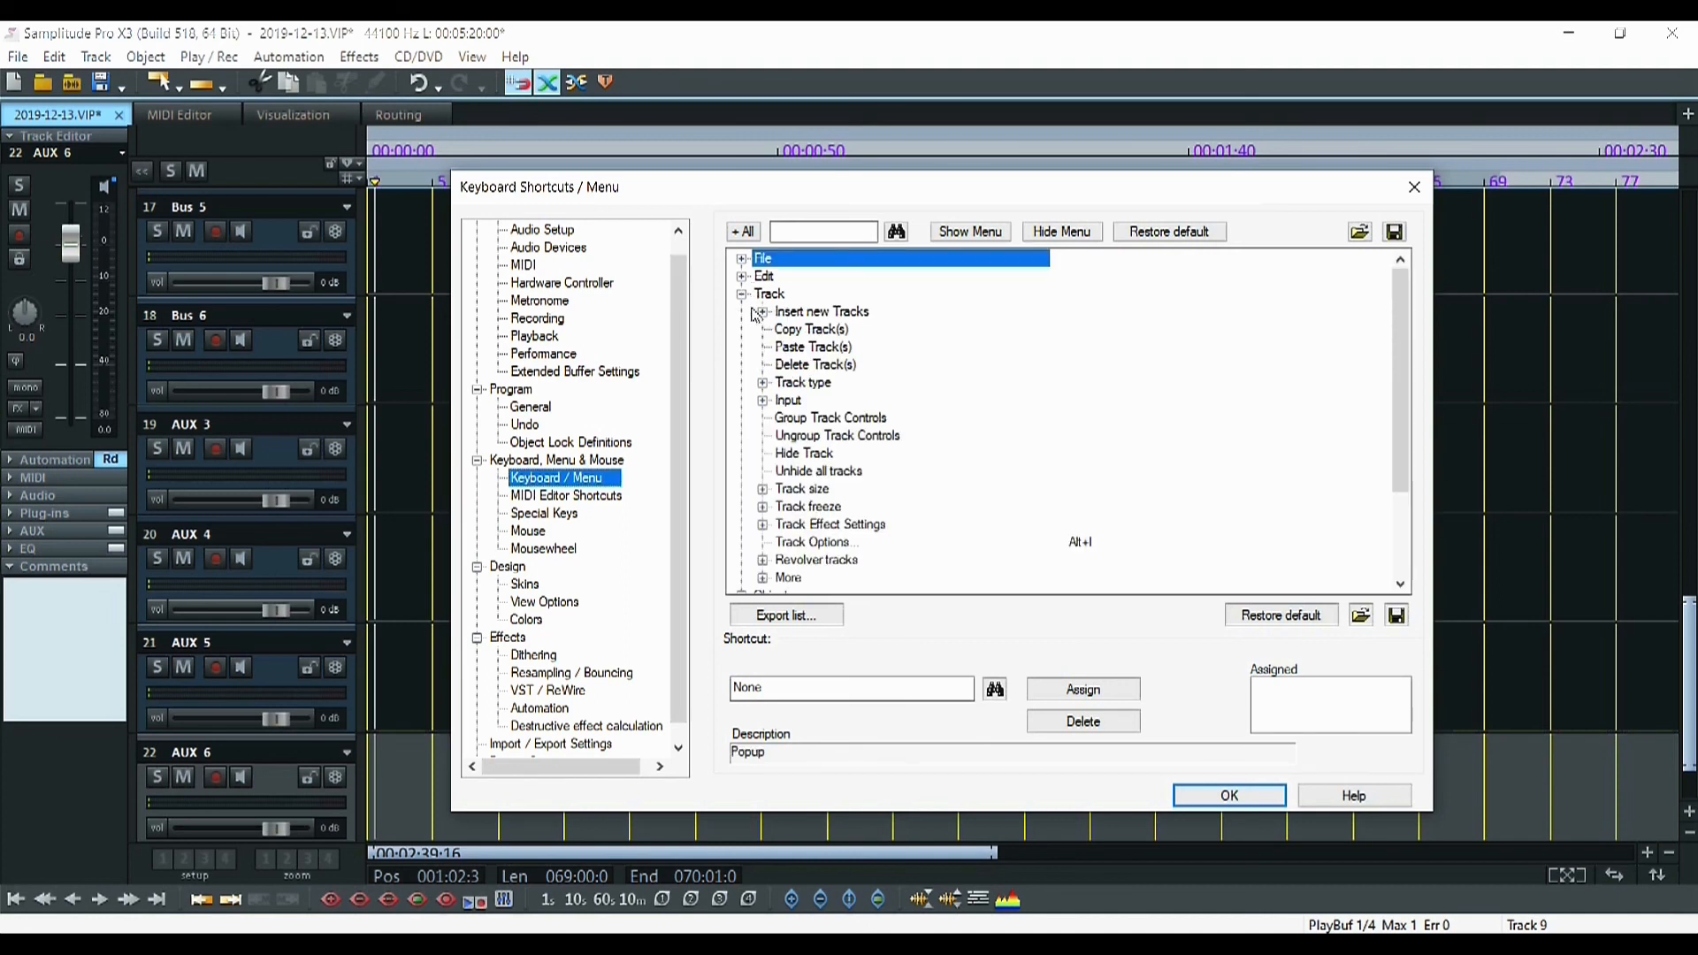
pyautogui.click(799, 369)
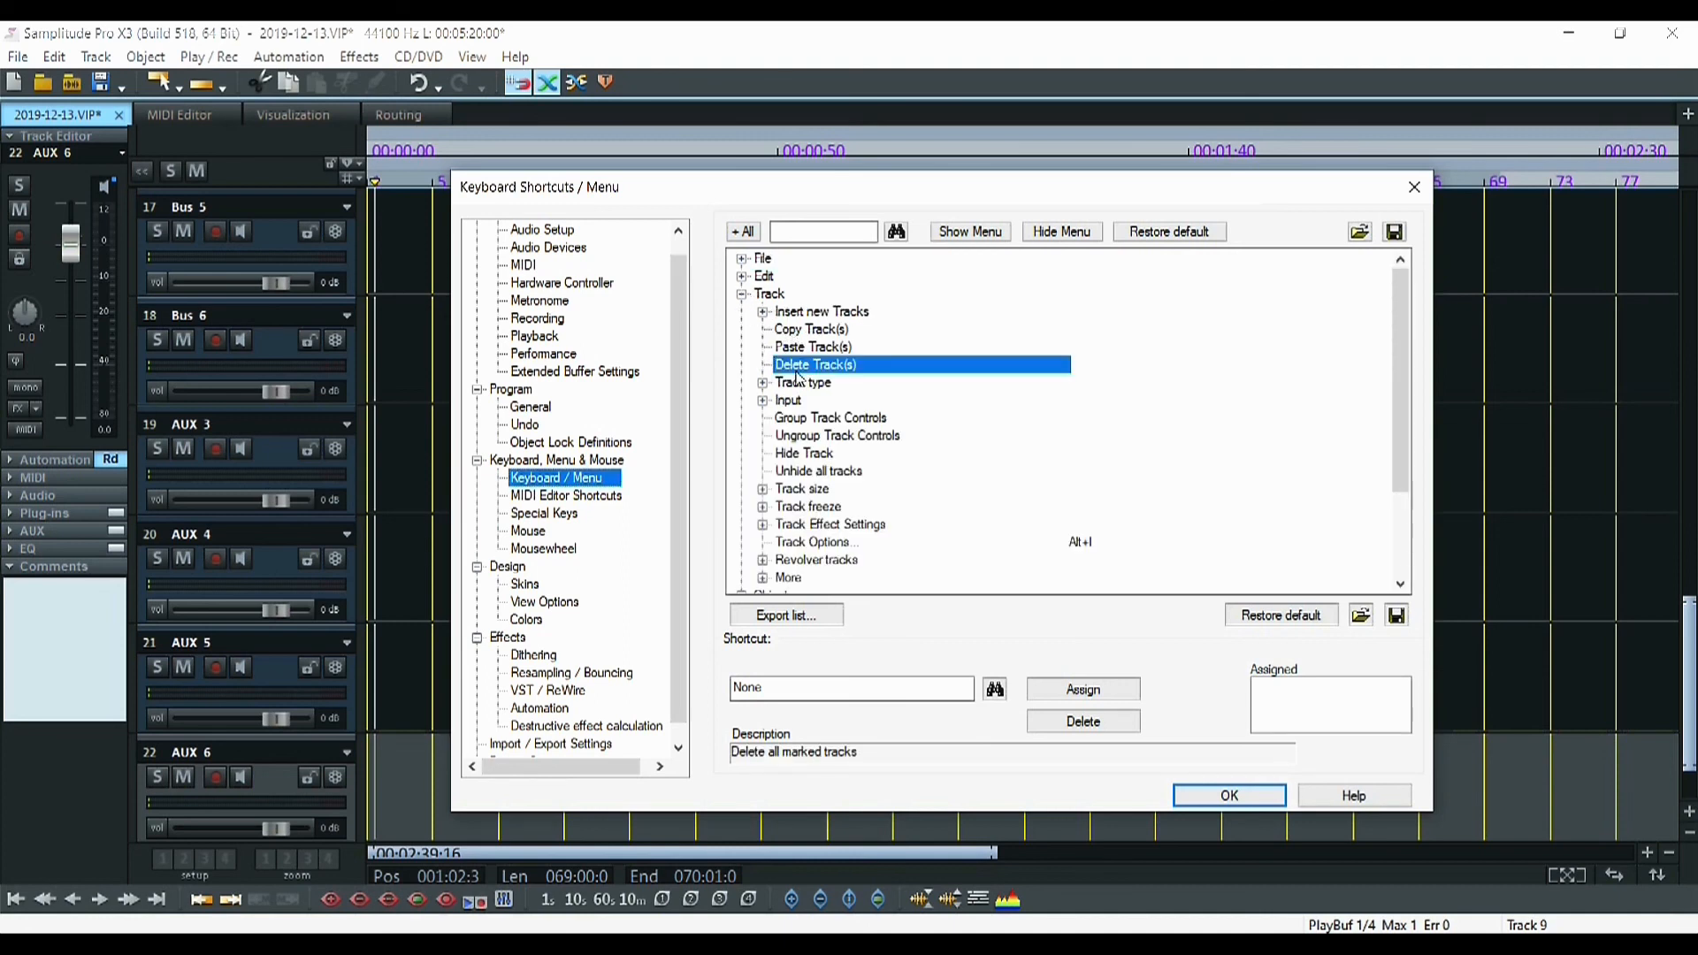
pyautogui.click(924, 691)
pyautogui.hotkey('alt', 'd')
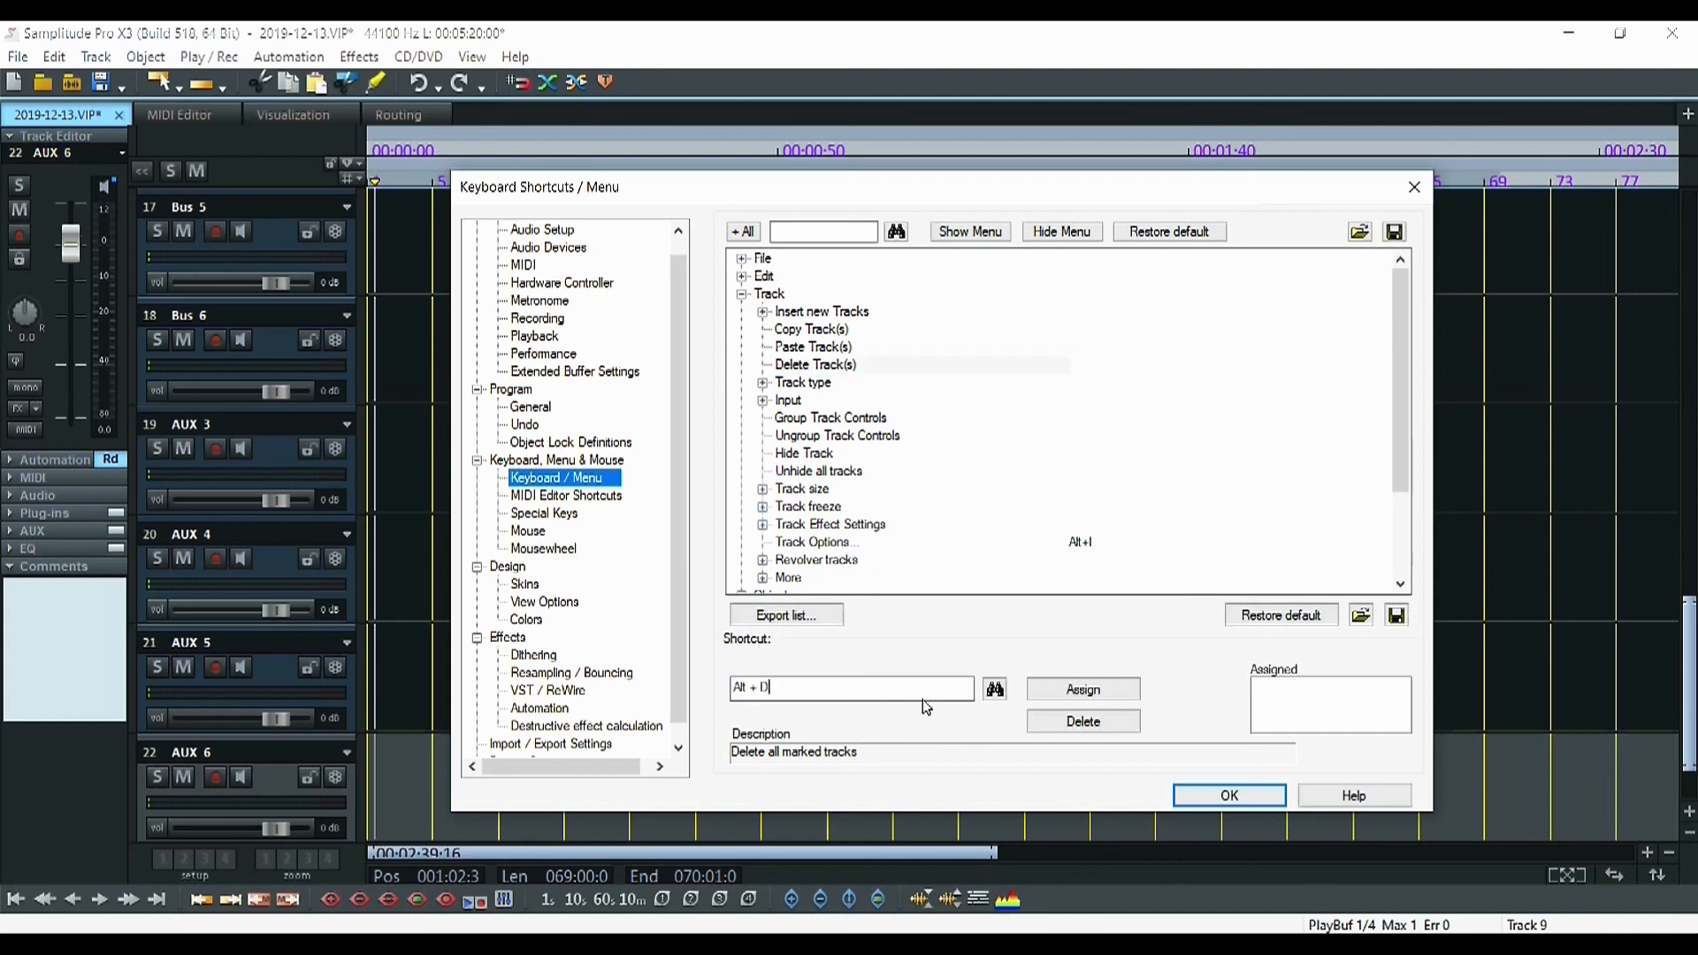
pyautogui.click(1075, 698)
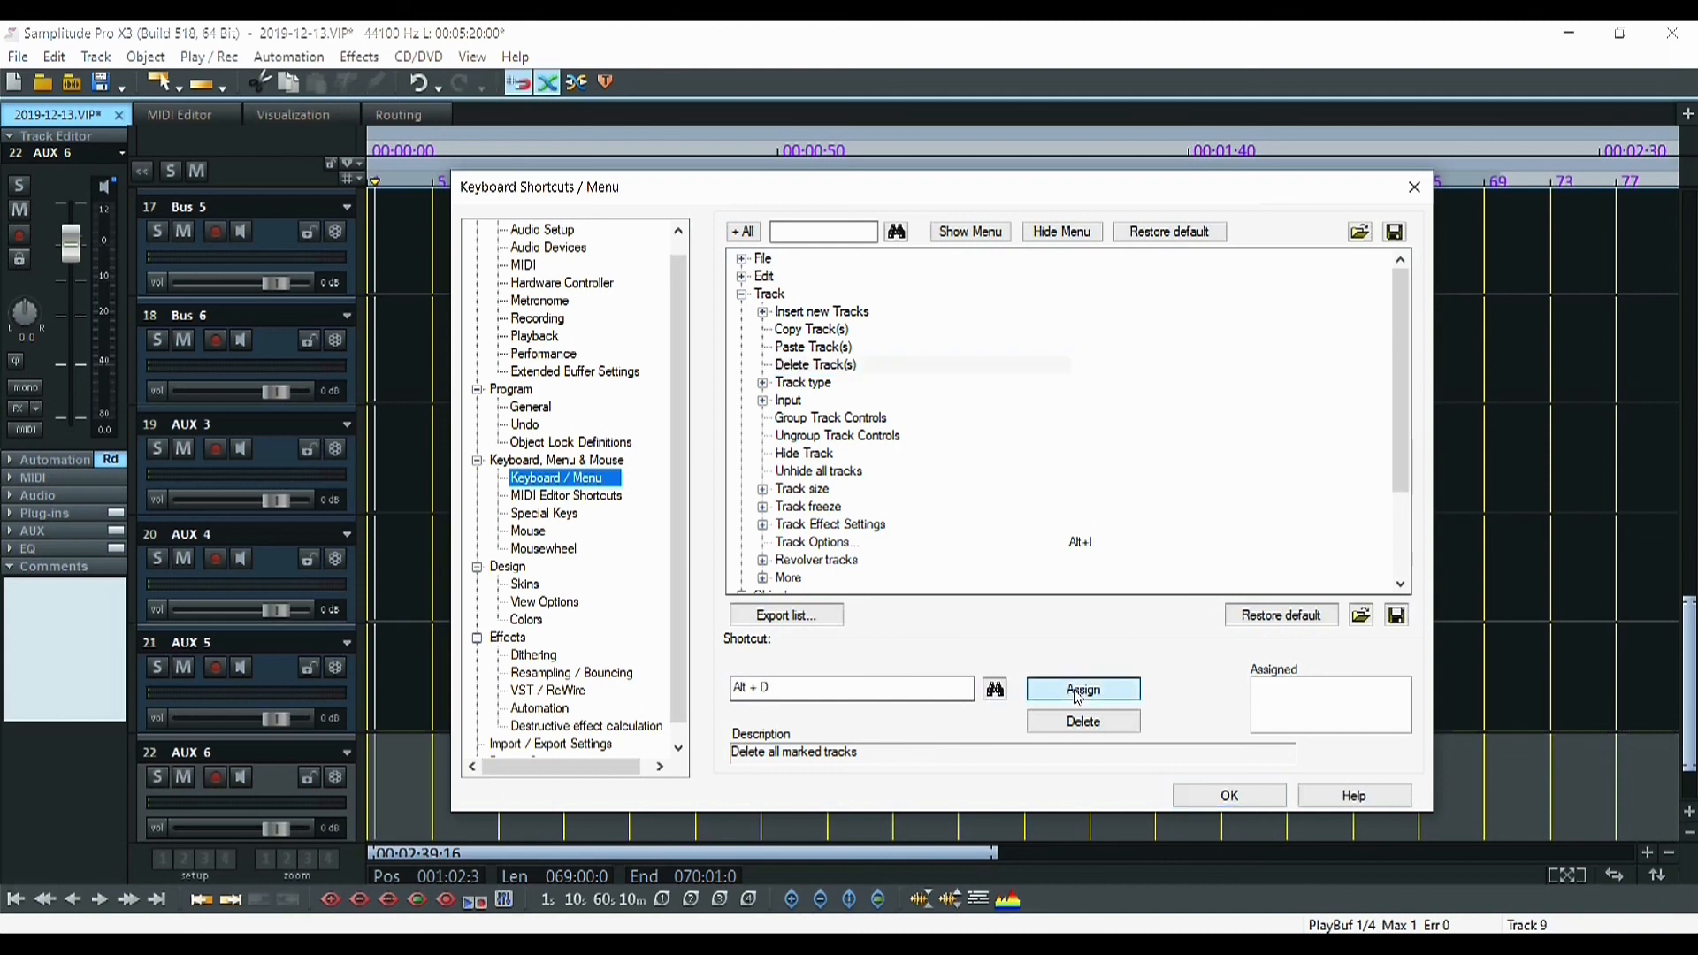
pyautogui.click(1230, 795)
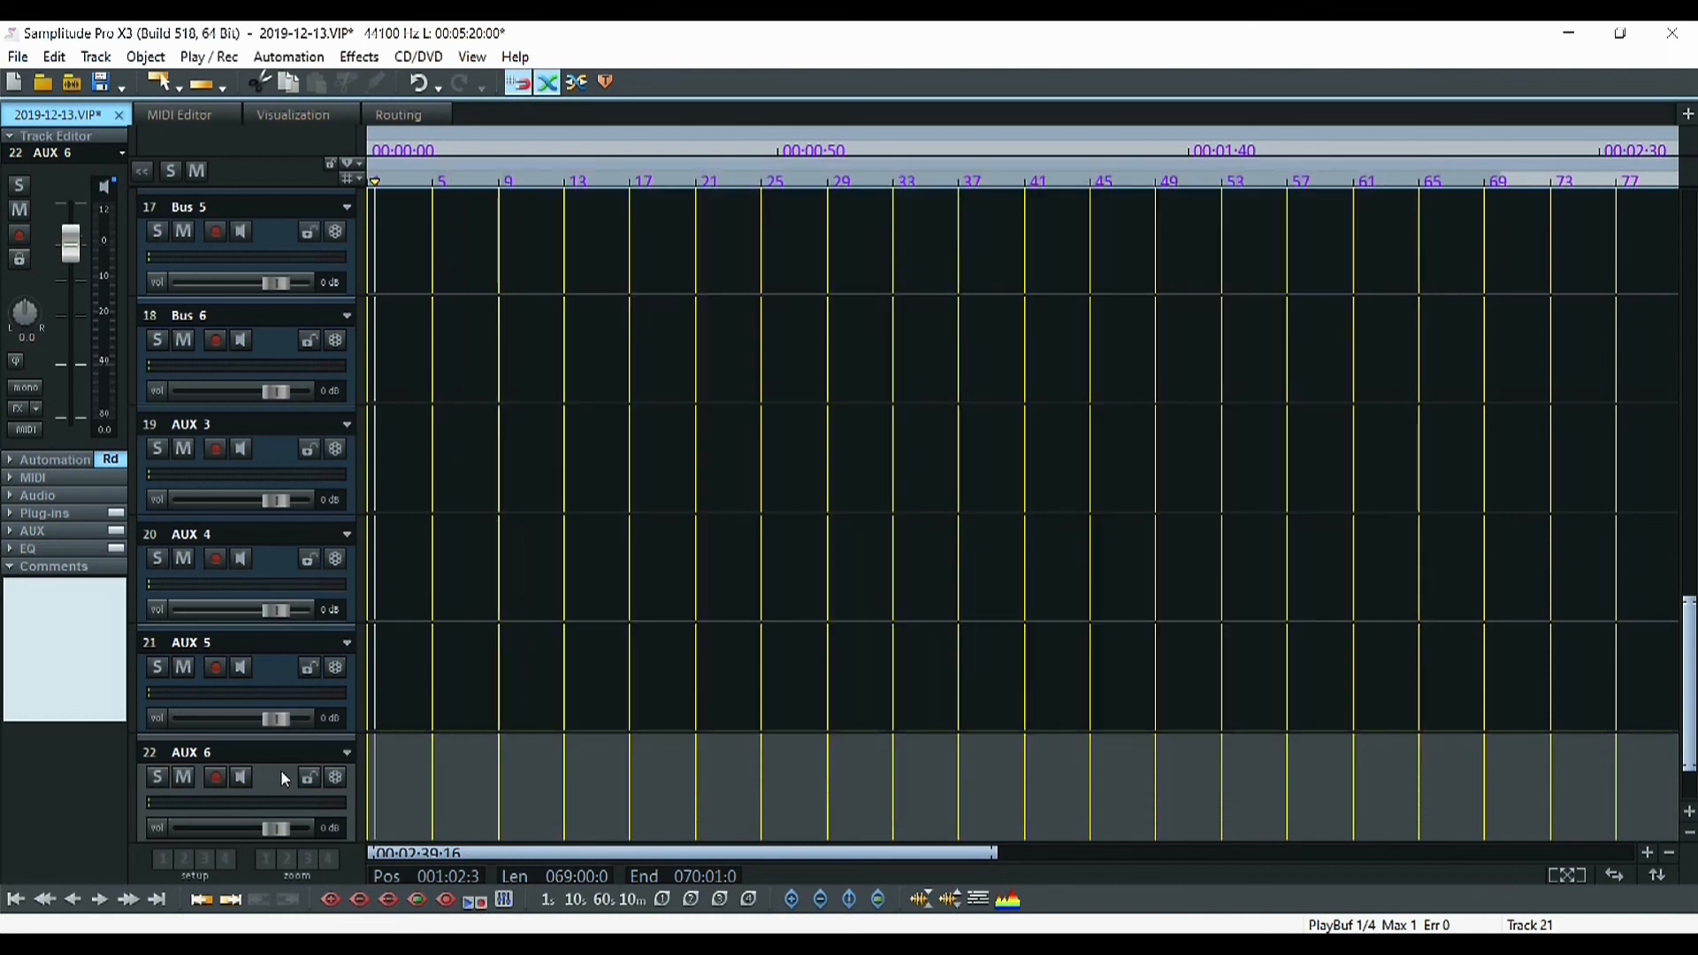
# Remove AUX 4–AUX 6 and extra tracks from the bottom up with Alt+D, continuing past the submix/AUX warning
pyautogui.hotkey('alt', 'd')
pyautogui.hotkey('alt', 'd')
pyautogui.hotkey('alt', 'd')
pyautogui.hotkey('alt', 'd')
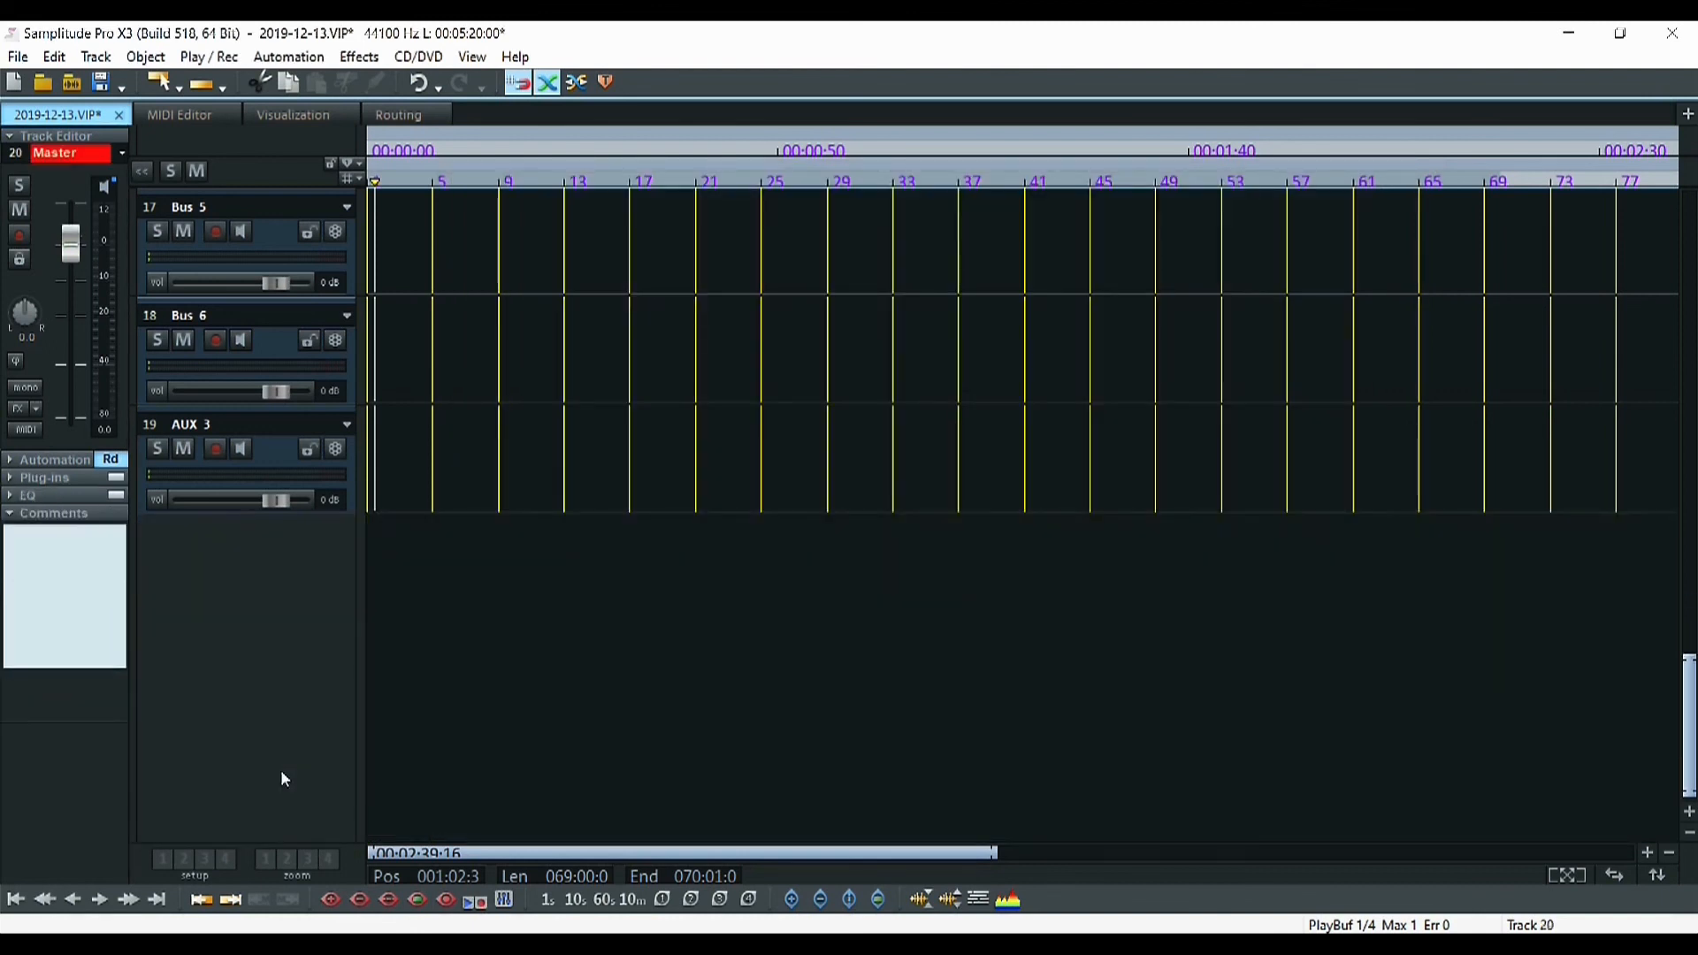
pyautogui.hotkey('alt', 'd')
pyautogui.hotkey('alt', 'd')
pyautogui.hotkey('alt', 'd')
pyautogui.hotkey('alt', 'd')
pyautogui.hotkey('alt', 'd')
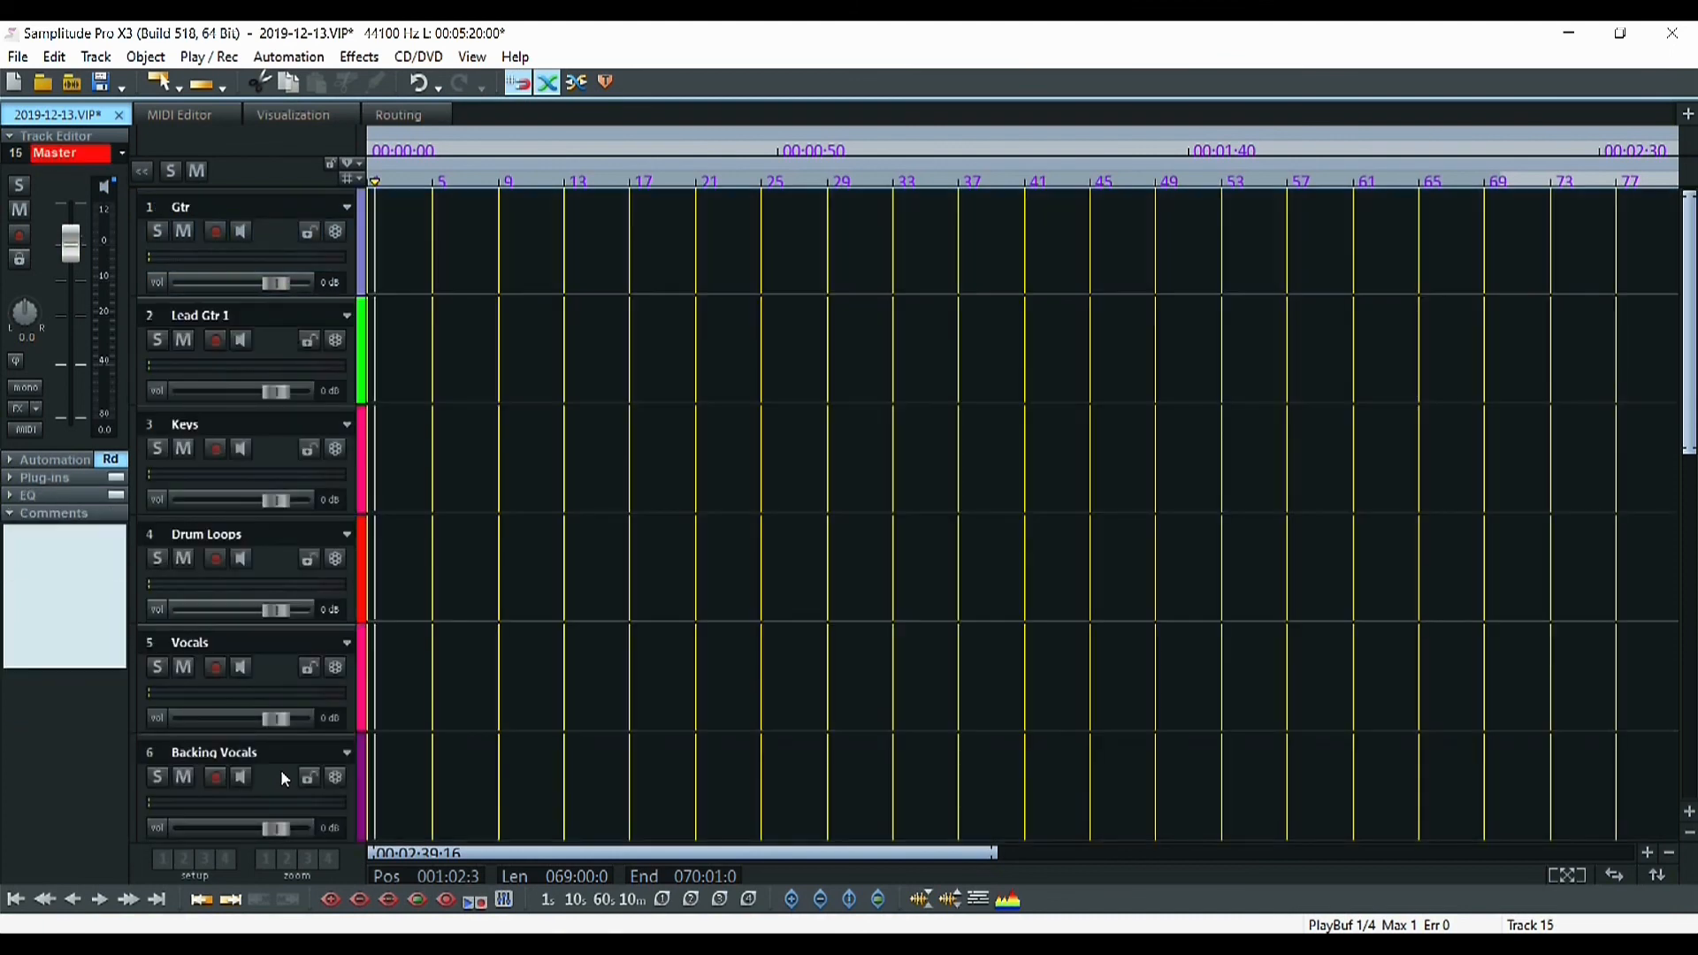
pyautogui.hotkey('alt', 'd')
pyautogui.hotkey('alt', 'd')
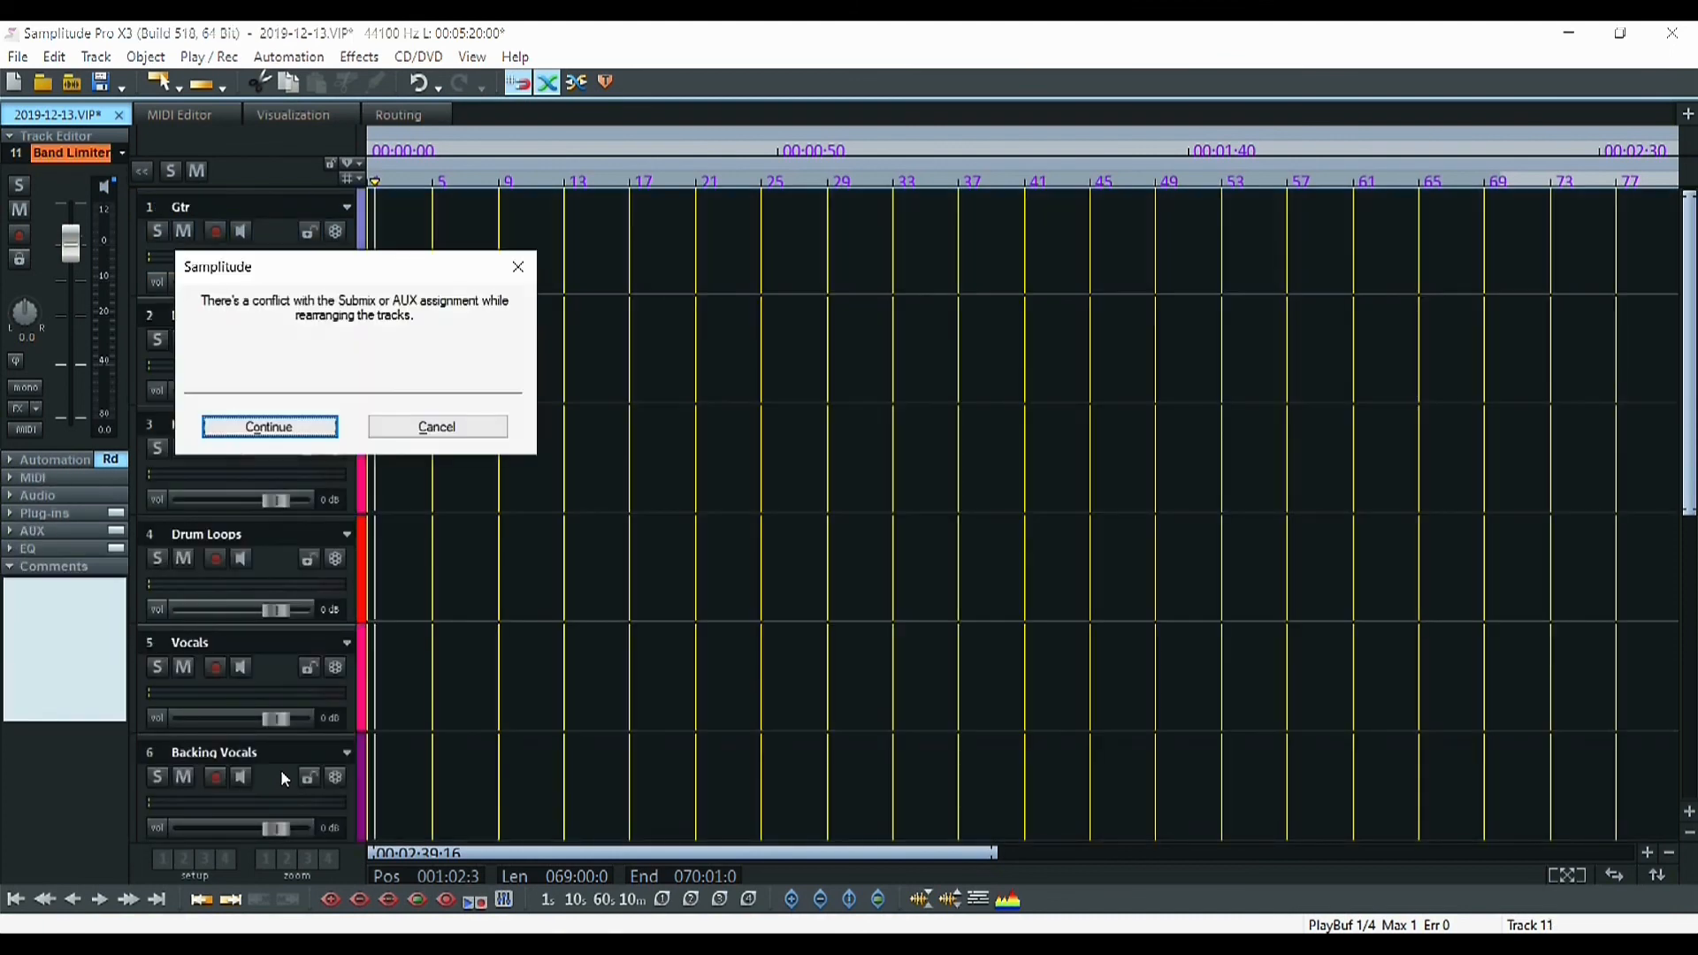
pyautogui.click(304, 424)
pyautogui.hotkey('alt', 'd')
pyautogui.hotkey('alt', 'd')
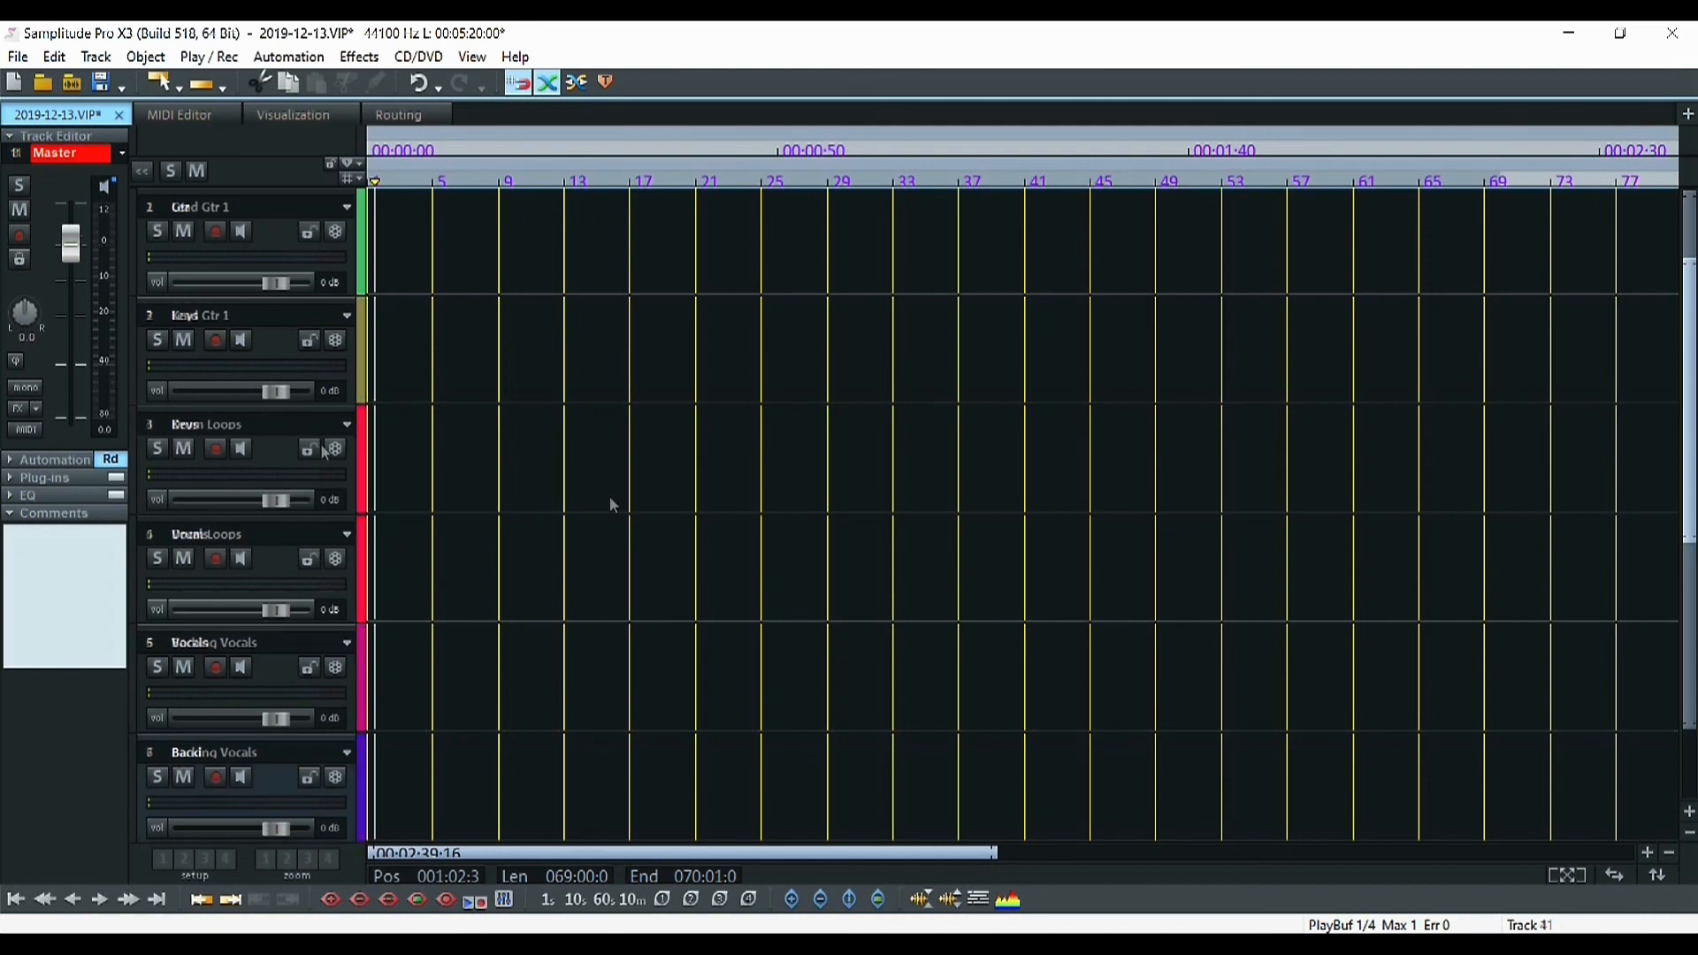